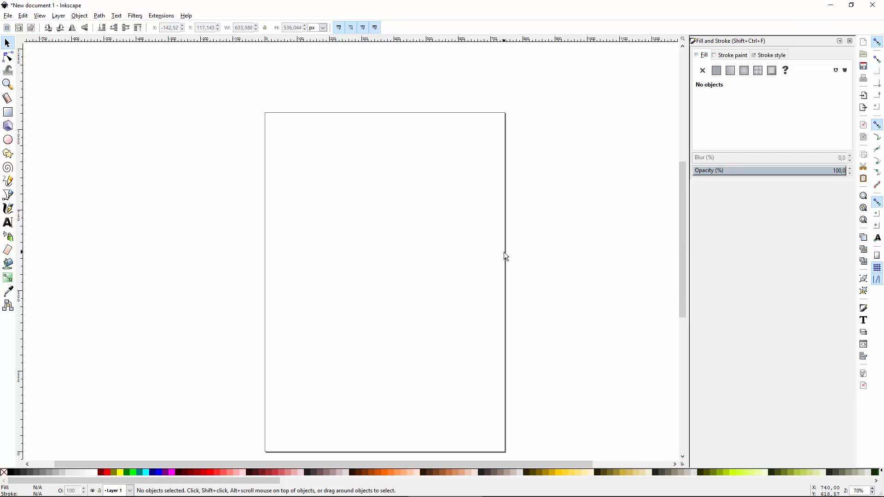
- Draw a brown rectangle about 413 × 284 px across the page's left edge and an ellipse about 421 × 344 px below it
drag(367, 276, 351, 248)
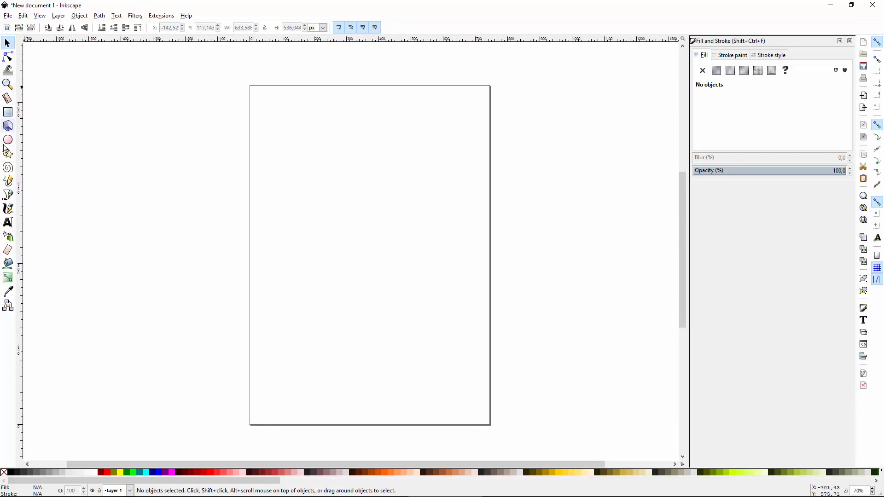
click(8, 112)
drag(208, 134, 341, 227)
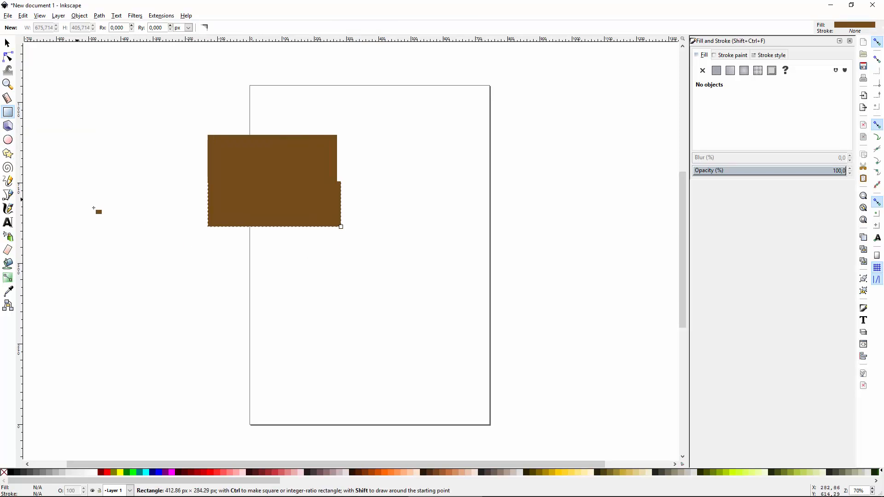
click(6, 141)
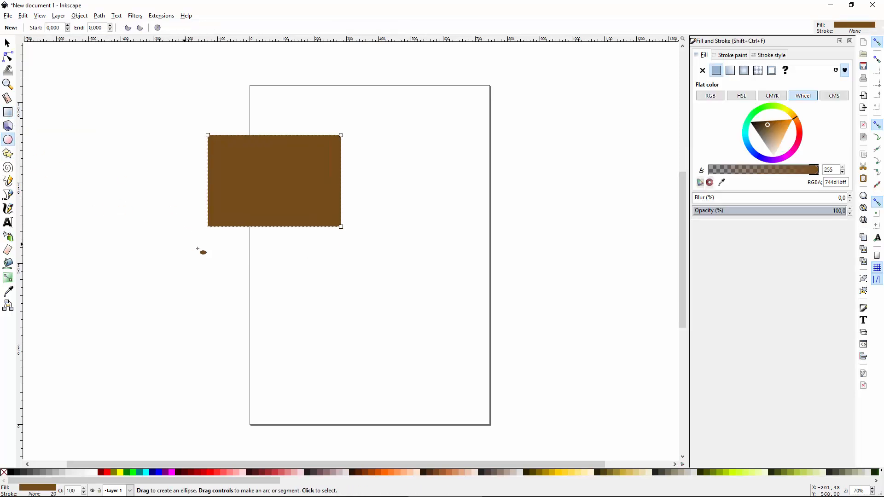
drag(205, 252, 341, 363)
key(s)
click(418, 213)
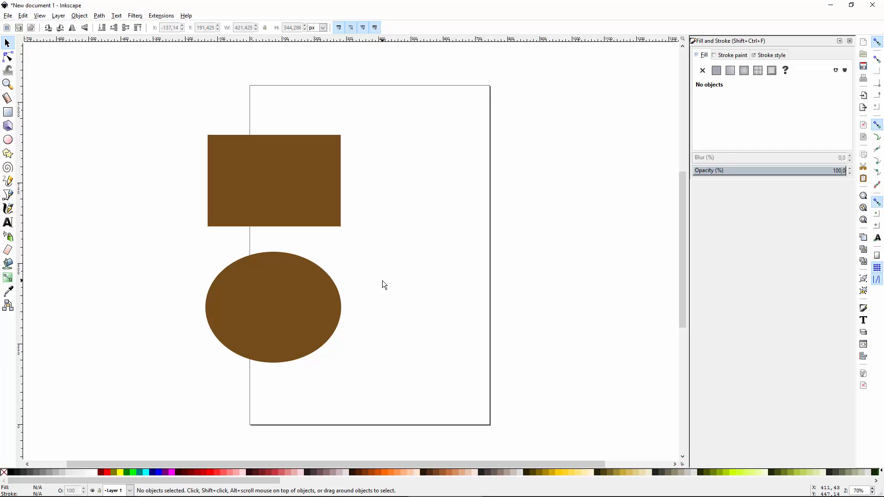
- Move the rectangle slightly upward and convert it to a path with editable nodes
drag(310, 225, 310, 220)
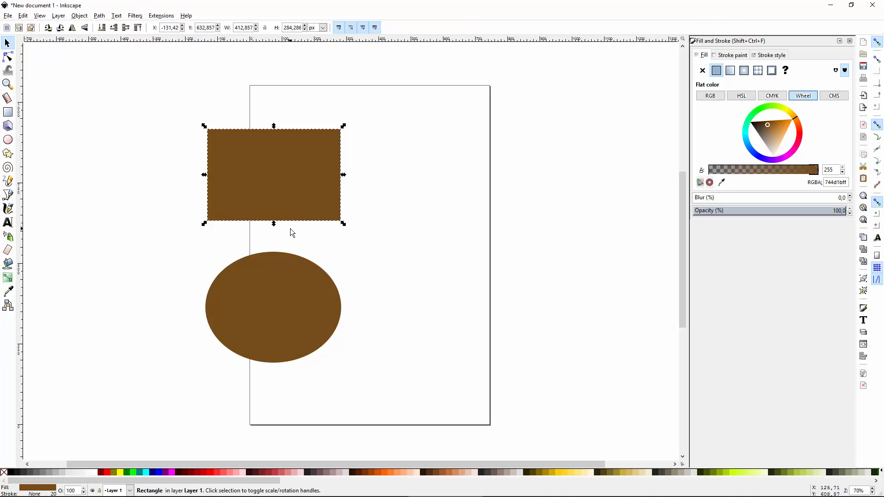
key(shift+ctrl+c)
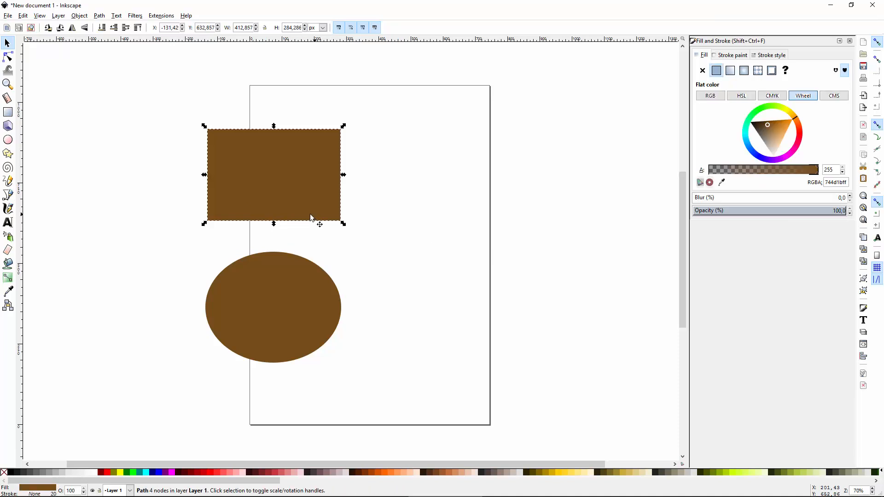
key(n)
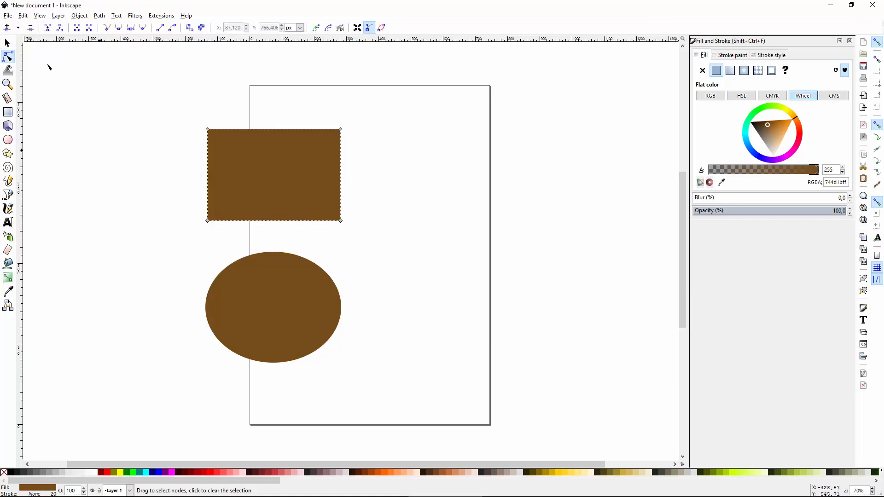
click(7, 44)
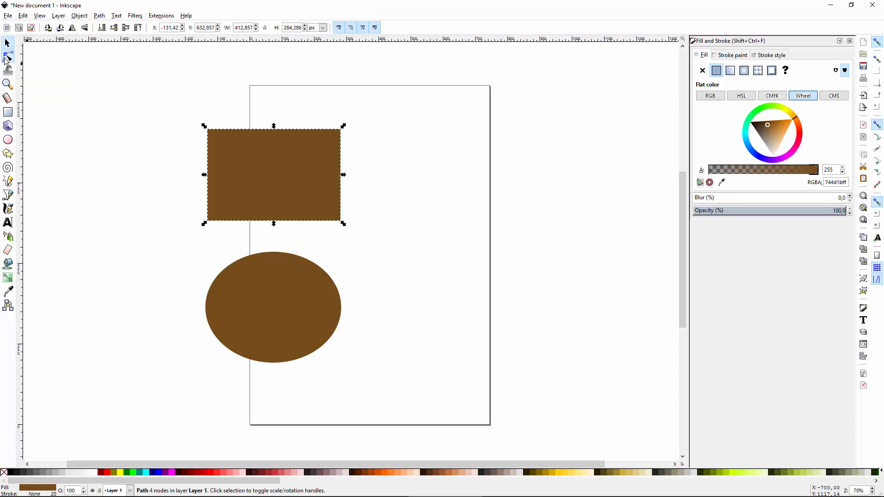
click(5, 58)
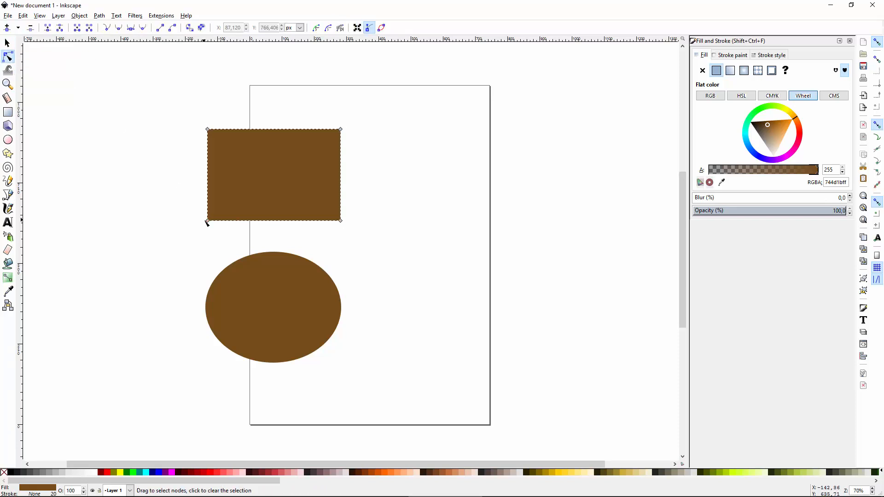
- Reposition the rectangle path's corner nodes to form a slanted, irregular four-sided shape
click(207, 129)
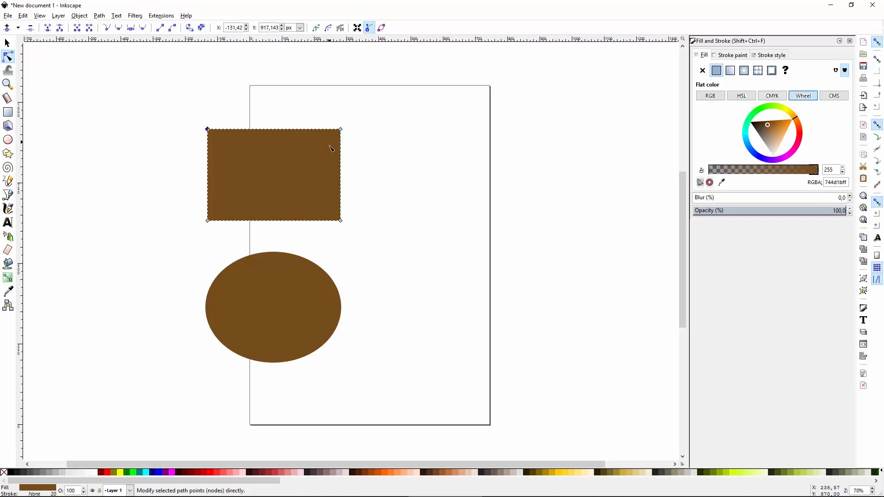
drag(208, 130, 174, 163)
drag(340, 129, 356, 235)
drag(209, 223, 181, 214)
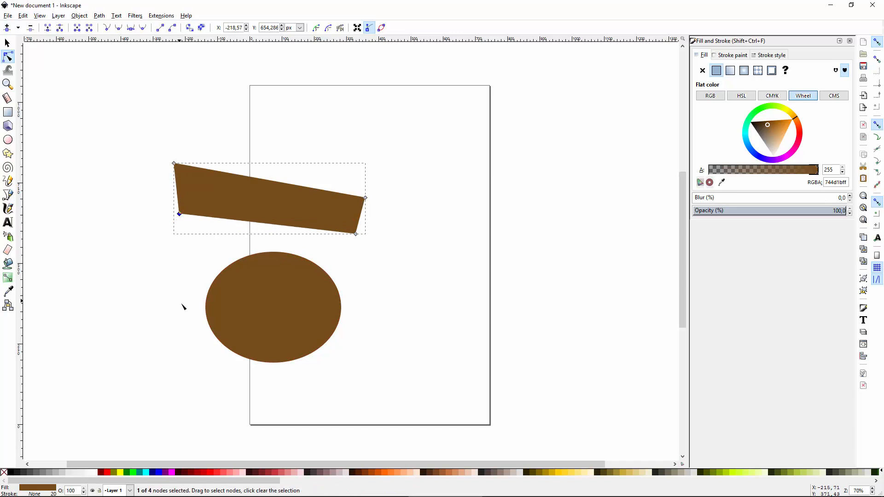
- Insert extra nodes along the slanted shape's upper and lower edges and reposition them to form a notch and an angled base
double_click(248, 177)
double_click(314, 189)
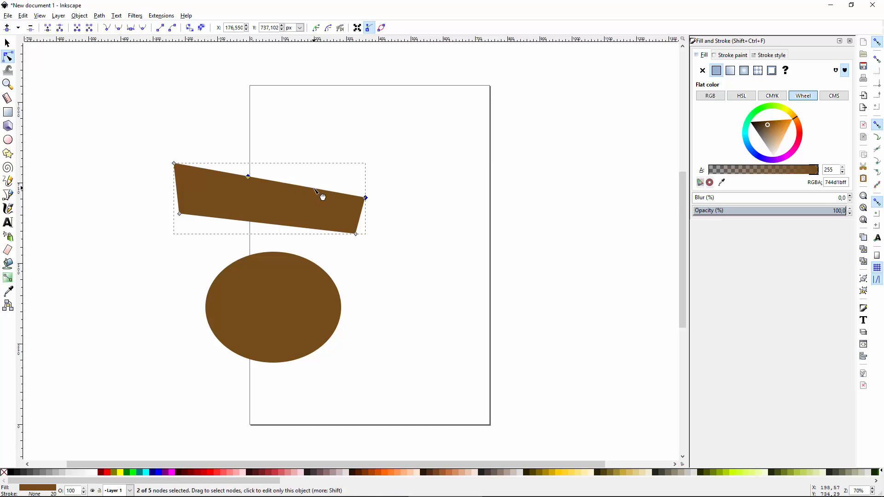
double_click(286, 184)
drag(285, 184, 224, 190)
double_click(288, 193)
double_click(275, 225)
key(s)
- Move the ellipse about 89 px to the left and convert it to a path
click(302, 313)
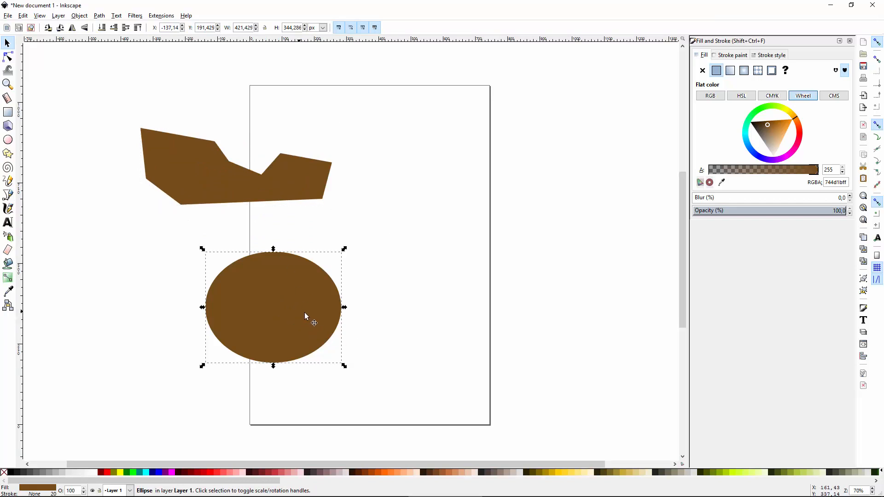
drag(307, 324, 243, 260)
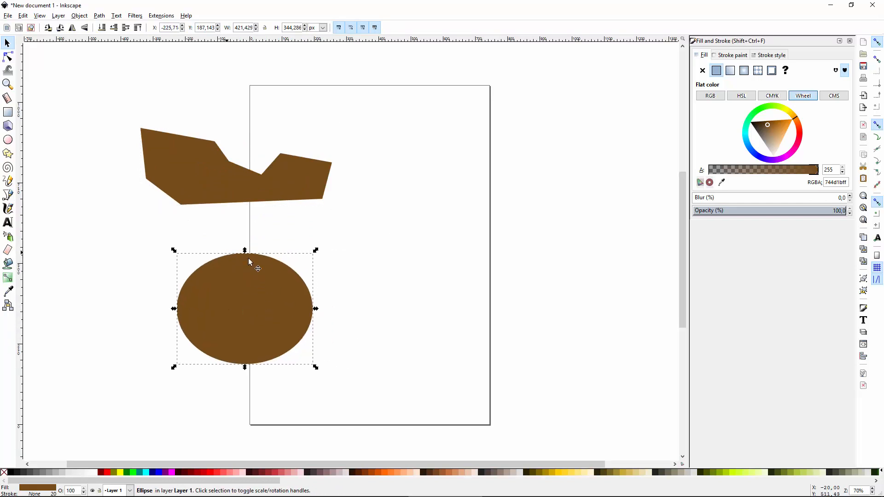
key(n)
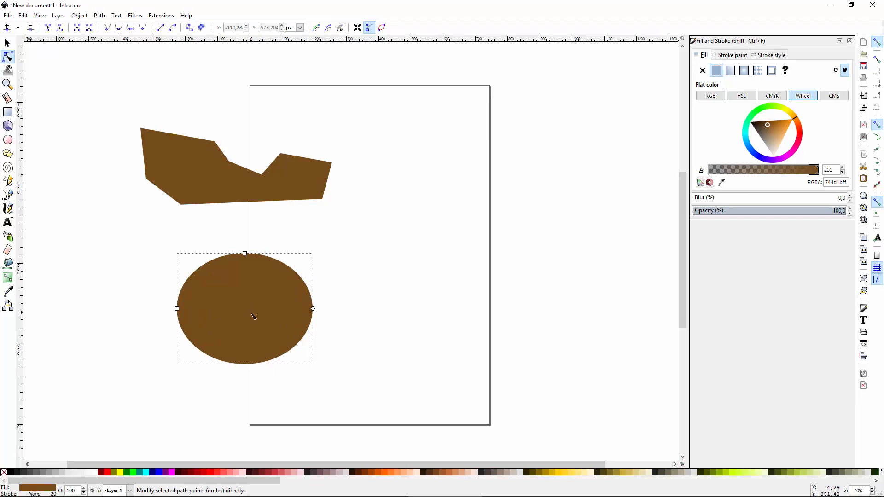
key(ctrl+shift+c)
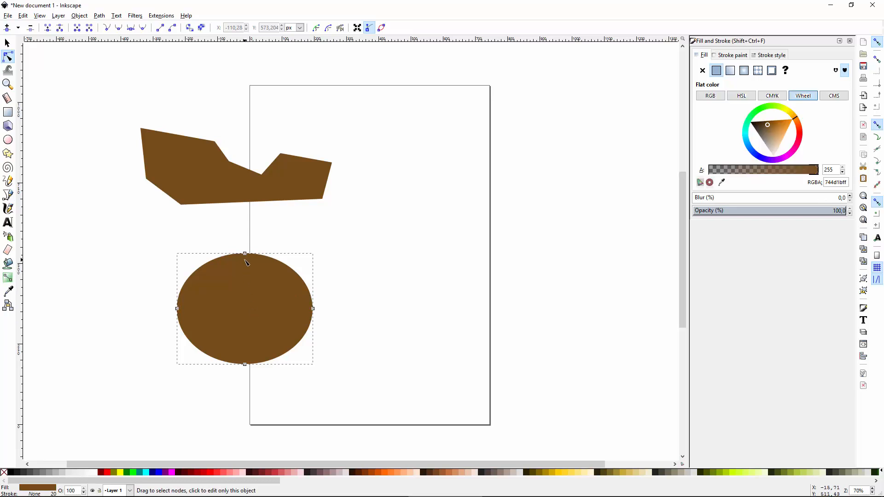
- Reshape the ellipse path into an asymmetric rounded blob by adjusting its top node, that node's handles and the adjoining curves
click(246, 254)
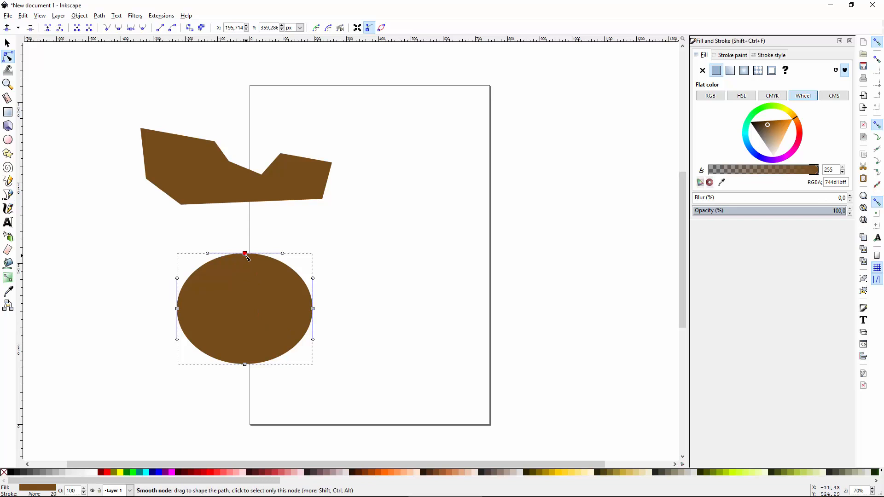
drag(208, 254, 219, 310)
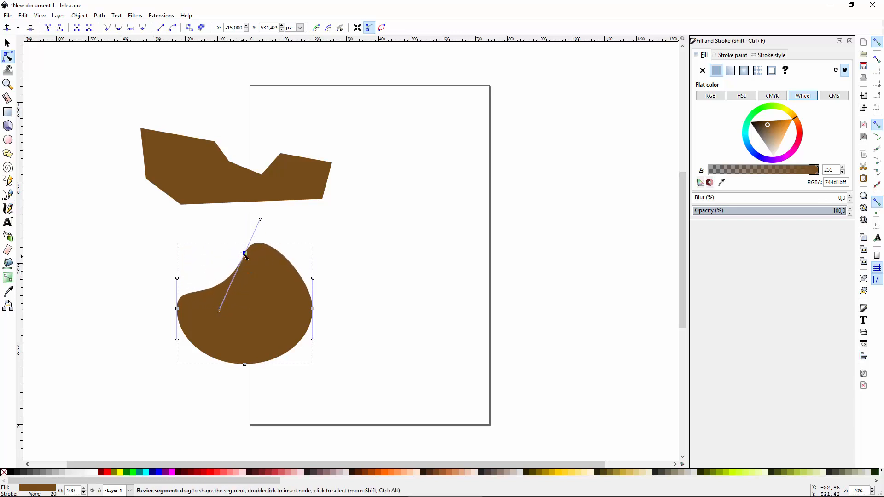
drag(255, 220, 304, 267)
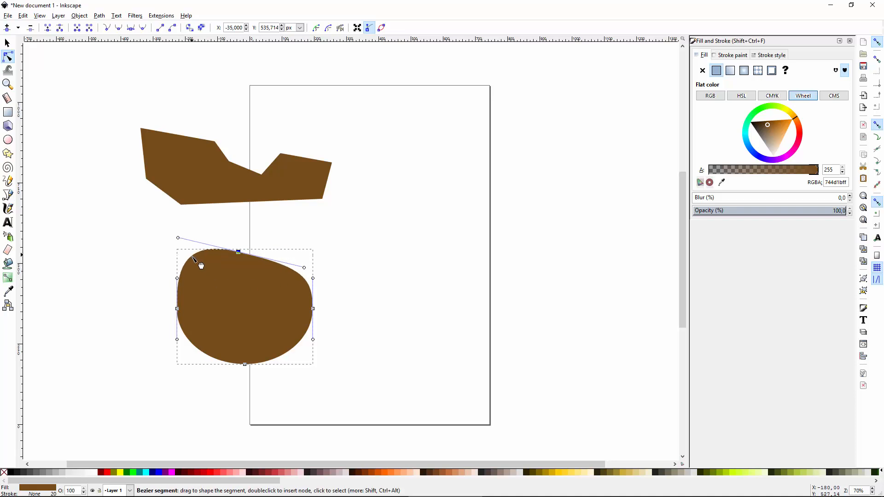
mouse_move(202, 266)
mouse_down()
mouse_move(240, 303)
mouse_move(205, 299)
mouse_move(189, 263)
mouse_move(226, 281)
mouse_move(221, 266)
mouse_move(208, 272)
mouse_up()
drag(296, 269, 243, 262)
click(208, 245)
- Move the angular shape's bottom node to the right and bend its lower-left edge outward into a curve
click(198, 185)
drag(182, 205, 227, 209)
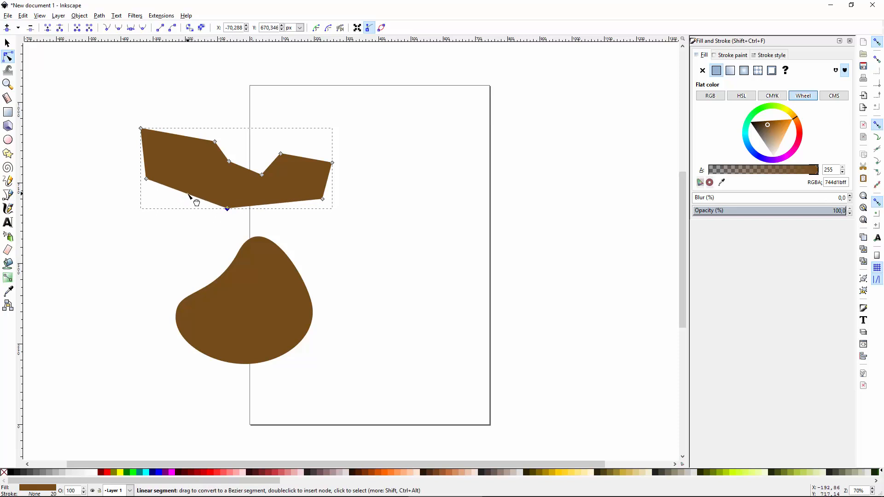
drag(189, 198, 187, 248)
click(210, 218)
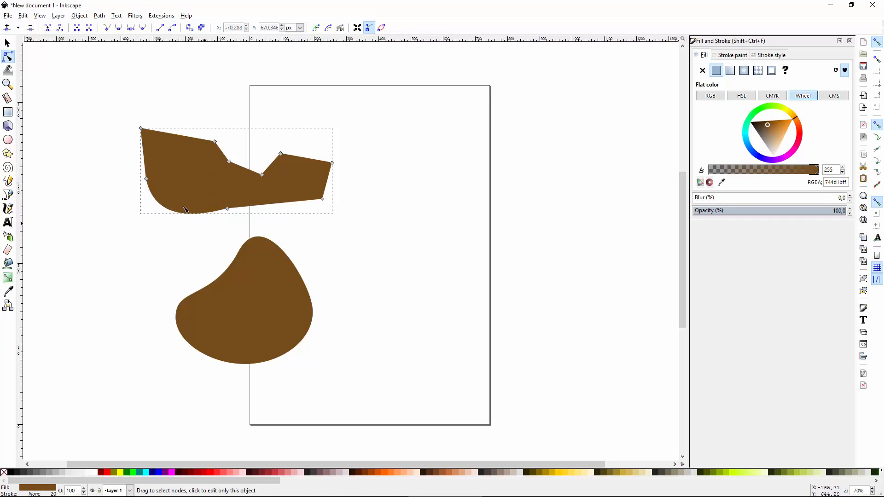
- Straighten the angular shape's curved lower-left edge by retracting the Bezier handles at both of its end nodes
click(147, 180)
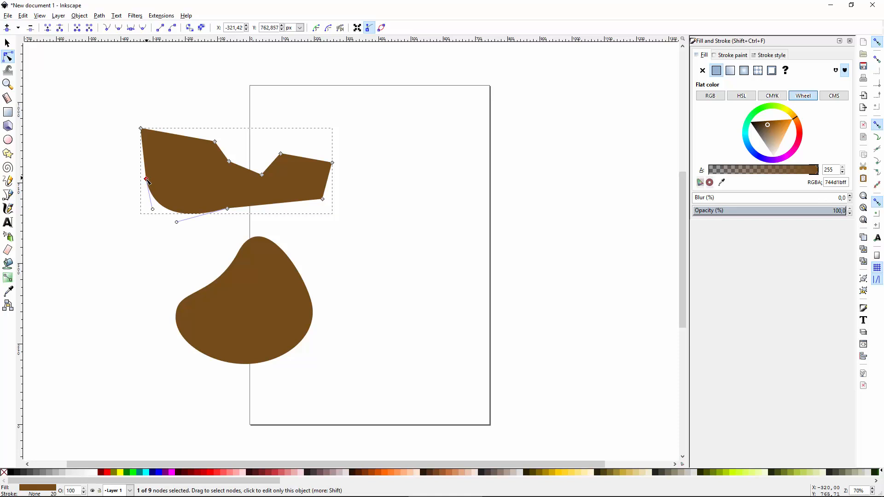
ctrl+click(152, 209)
click(228, 209)
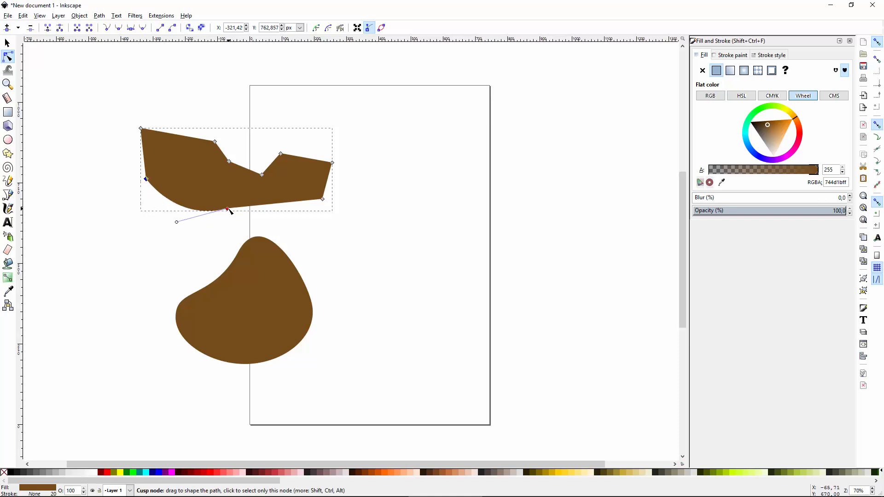
ctrl+click(178, 223)
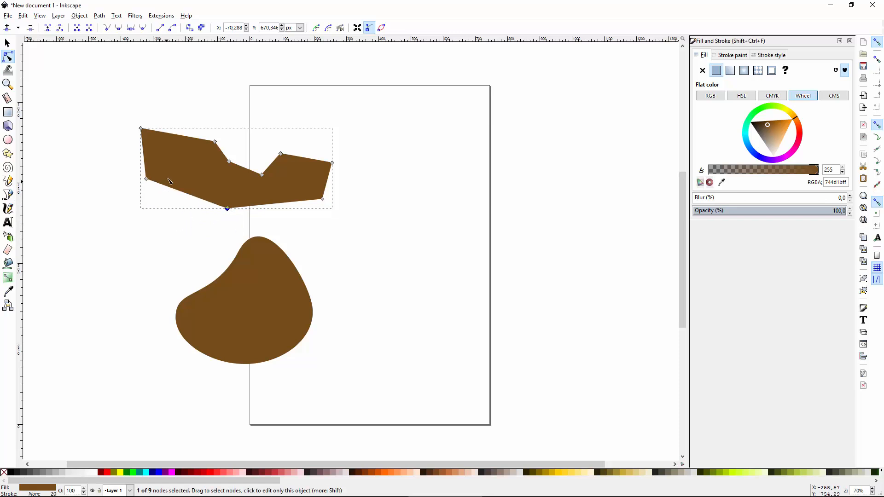
- Move the angular shape slightly to the right and set its flat fill to golden orange d1902fff
key(s)
drag(240, 179, 279, 186)
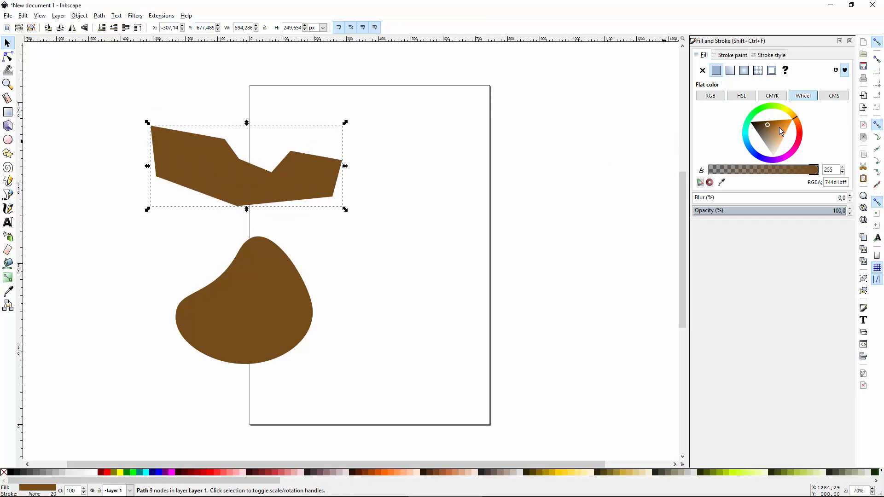
mouse_move(781, 134)
mouse_down()
mouse_move(772, 121)
mouse_move(779, 121)
mouse_up()
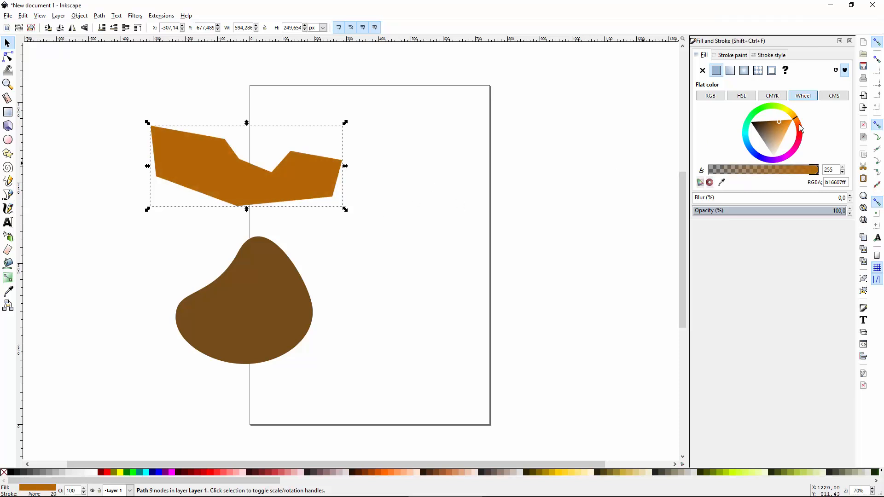
click(801, 131)
click(790, 112)
click(777, 125)
click(795, 117)
click(782, 128)
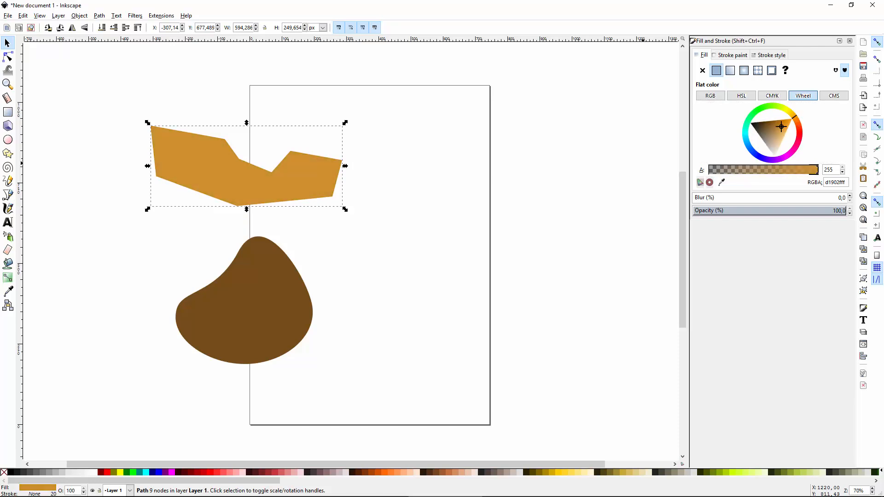
- Apply a linear gradient fill to the angular shape and shift the gradient's start and end handles slightly inward
click(730, 71)
drag(244, 191, 331, 181)
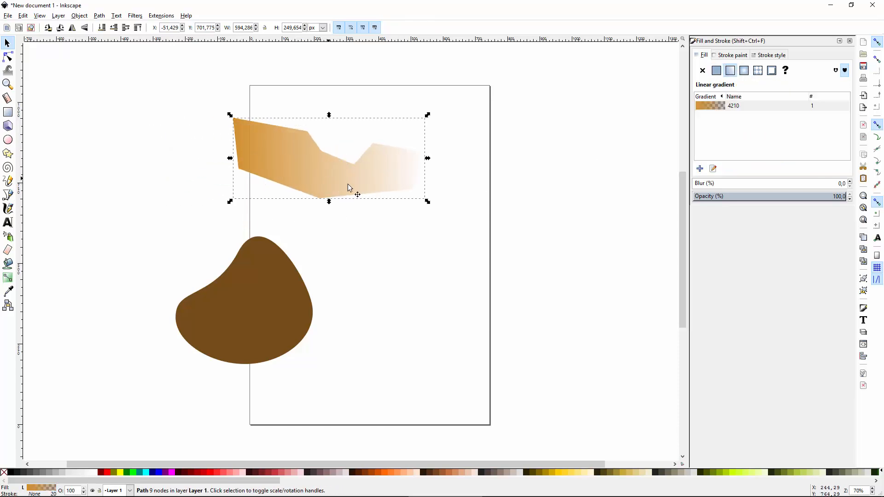
key(ctrl+z)
key(n)
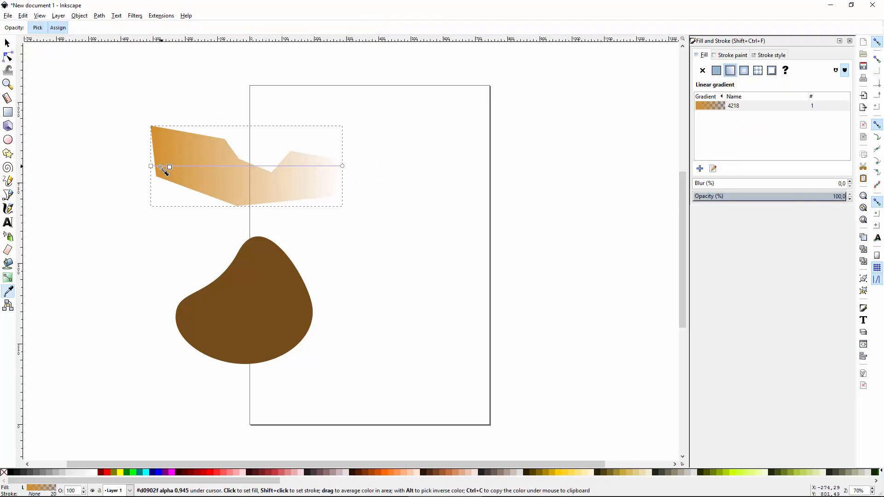
drag(151, 167, 160, 166)
drag(342, 166, 337, 169)
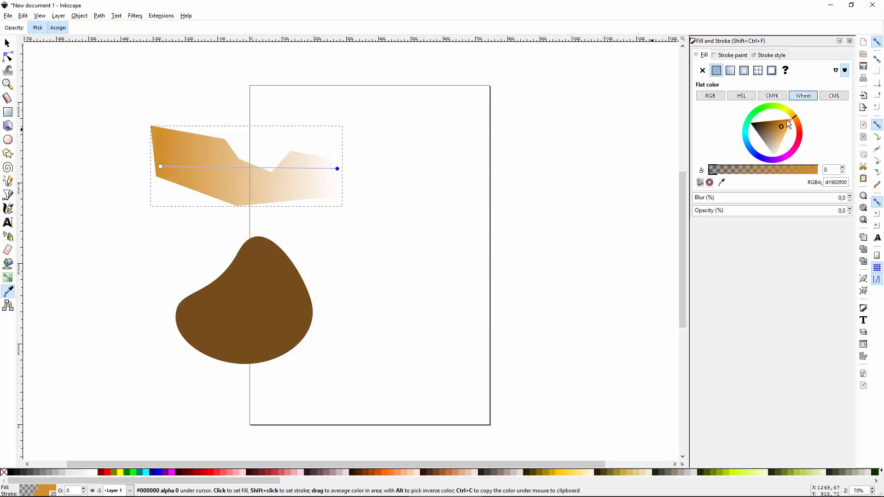
- Set the gradient's end stop to dark red 850b00ff with alpha 255 and deselect the shape
drag(787, 121, 773, 120)
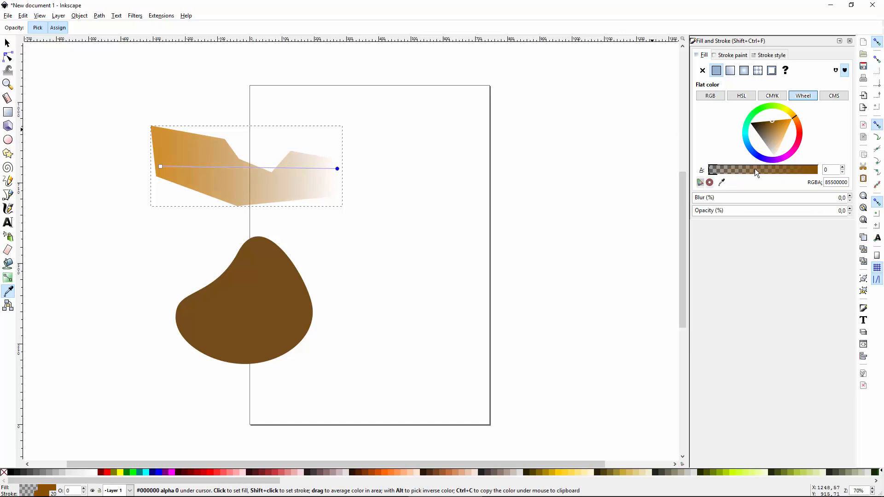
drag(711, 175, 827, 171)
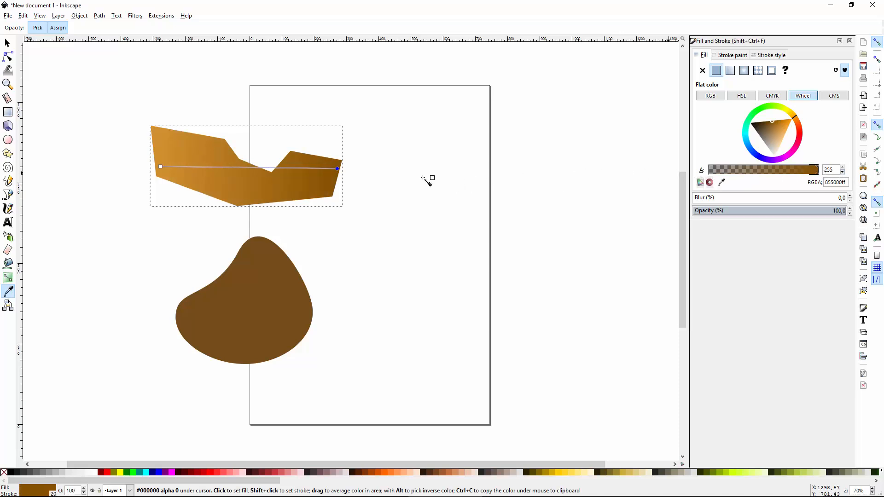
click(804, 135)
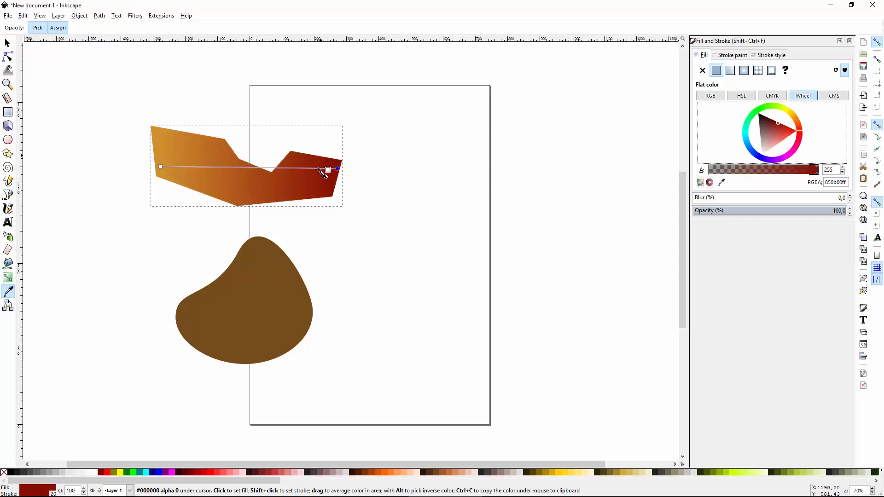
key(s)
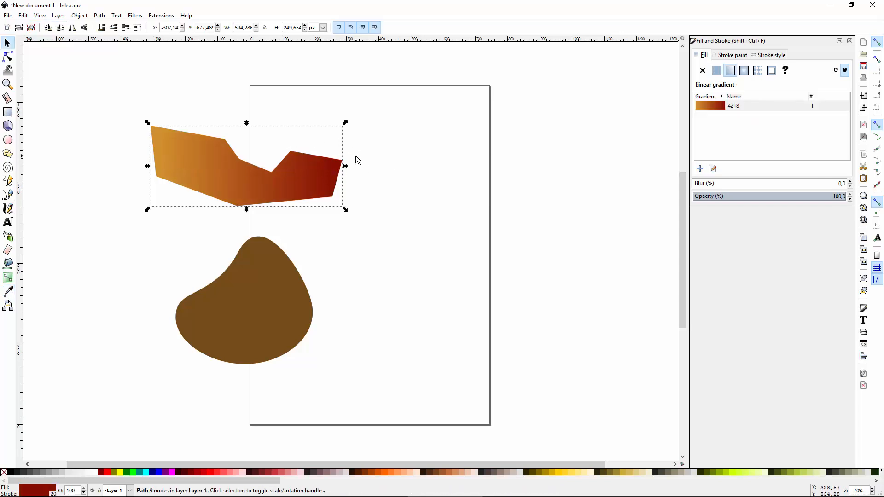
key(Escape)
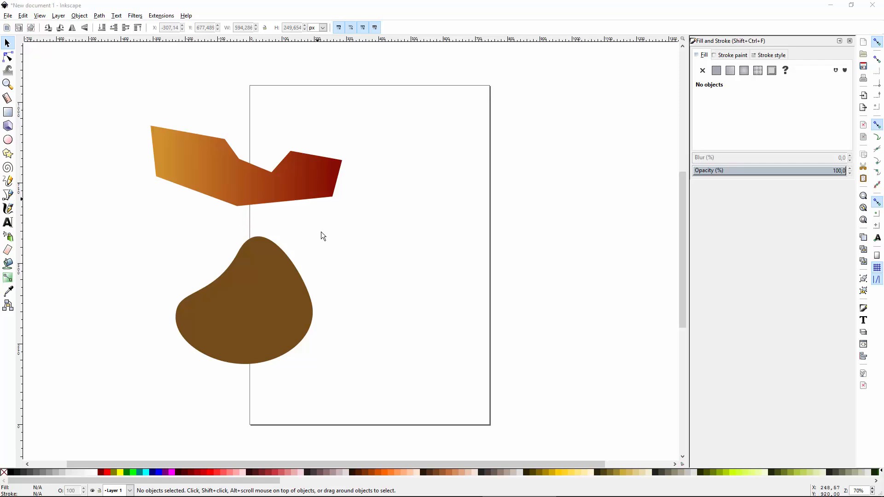
- Delete the brown rounded shape and the gradient-filled angular shape, leaving the canvas empty
drag(278, 207, 250, 198)
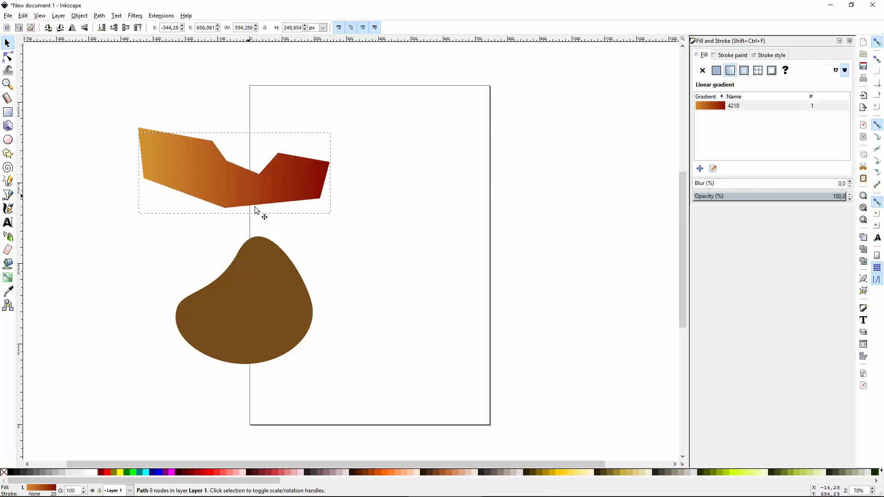
drag(286, 314, 264, 329)
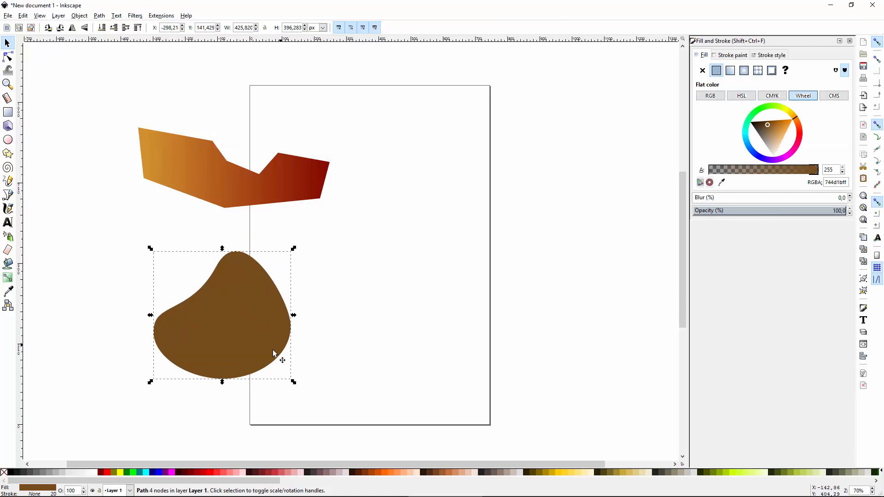
key(Delete)
drag(251, 192, 275, 292)
key(Delete)
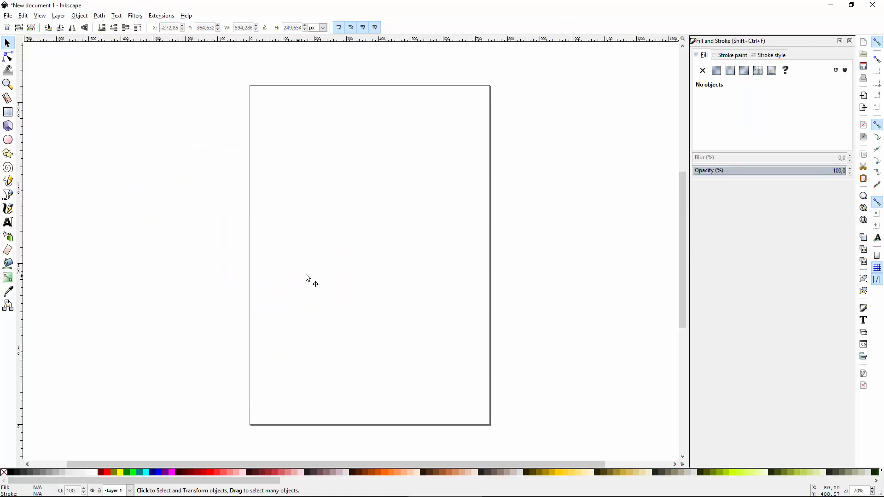
- Draw an ellipse about 219 px wide and 244 px high in the upper middle of the page
scroll(348, 230, down, 3)
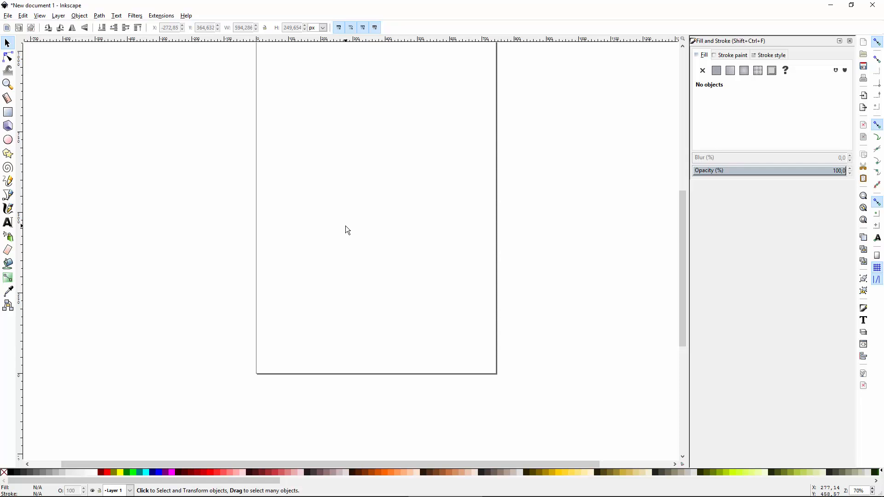
scroll(402, 145, up, 1)
drag(404, 144, 433, 213)
scroll(433, 213, up, 1)
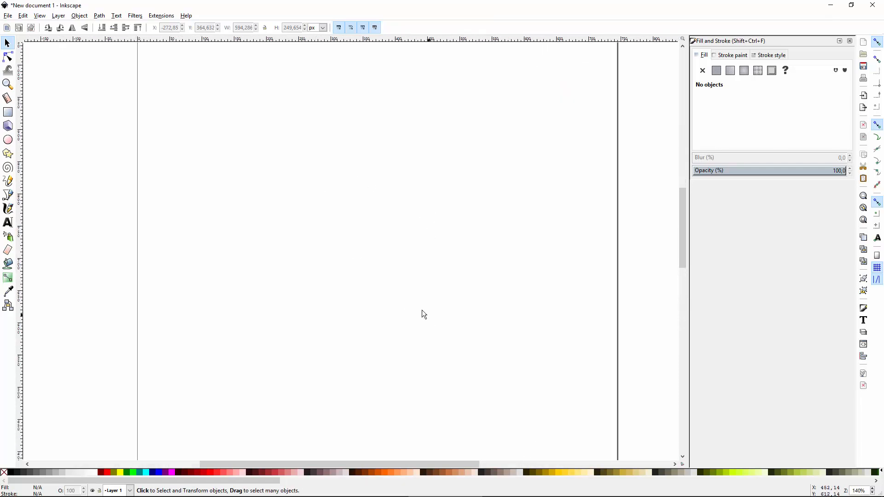
scroll(403, 206, up, 2)
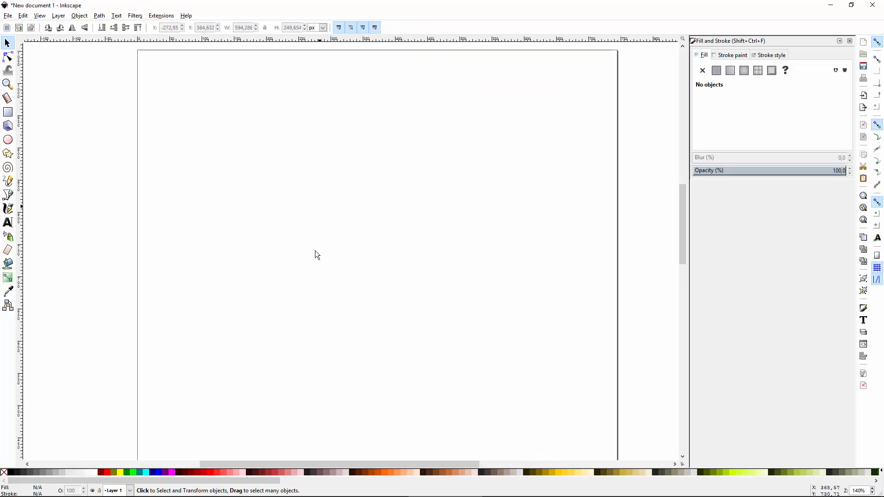
key(e)
drag(304, 134, 446, 292)
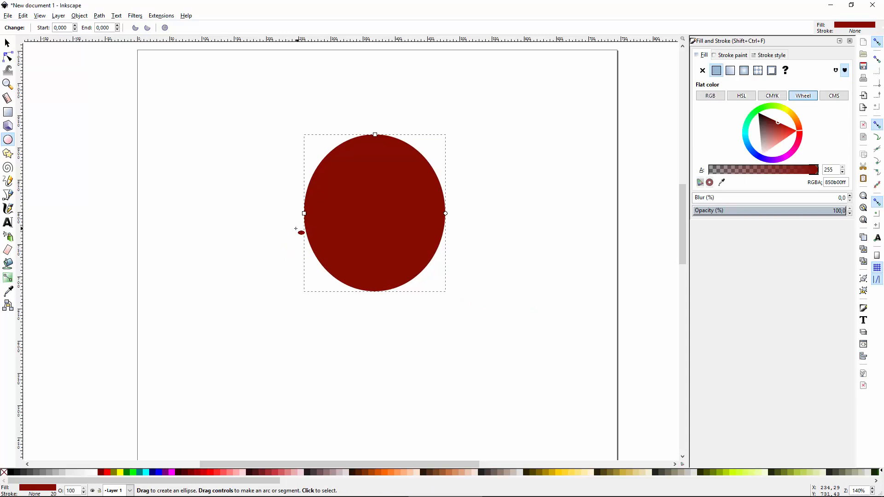
- Set the ellipse's flat fill to light skin tone dfaa74ff and deselect it
key(s)
mouse_move(801, 130)
mouse_down()
mouse_move(791, 113)
mouse_move(797, 119)
mouse_up()
click(778, 135)
click(779, 132)
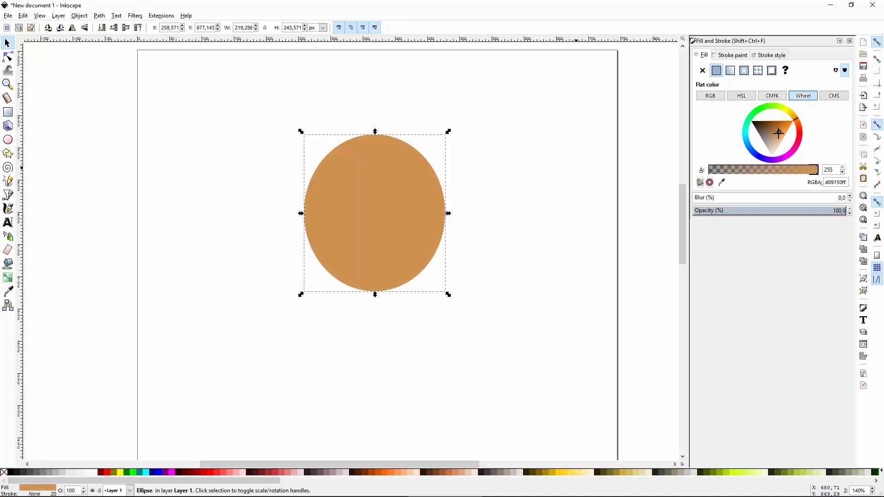
click(779, 138)
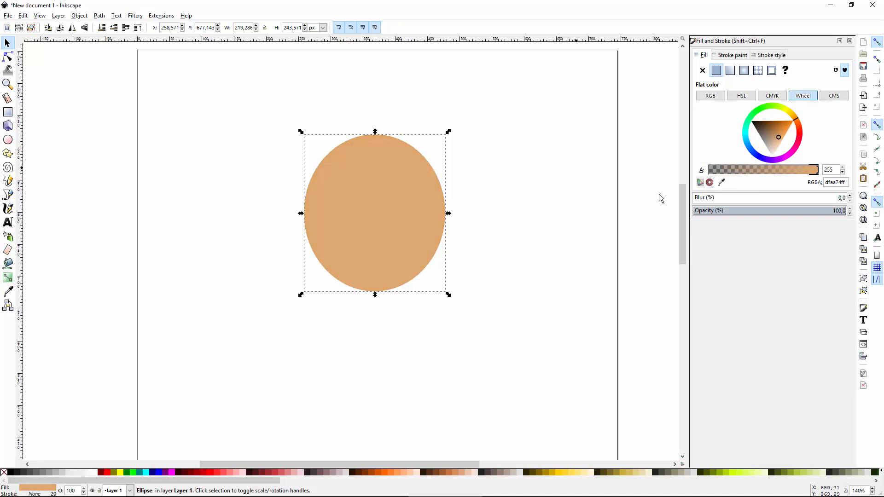
click(511, 202)
- Move the ellipse slightly down and to the left of its drawn position, and convert it to a path with editable nodes
drag(374, 237, 337, 235)
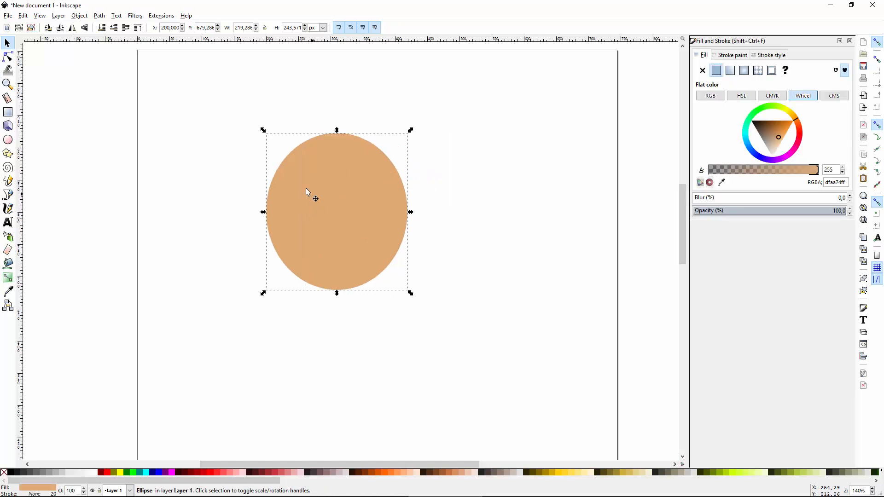
drag(327, 198, 355, 215)
double_click(358, 222)
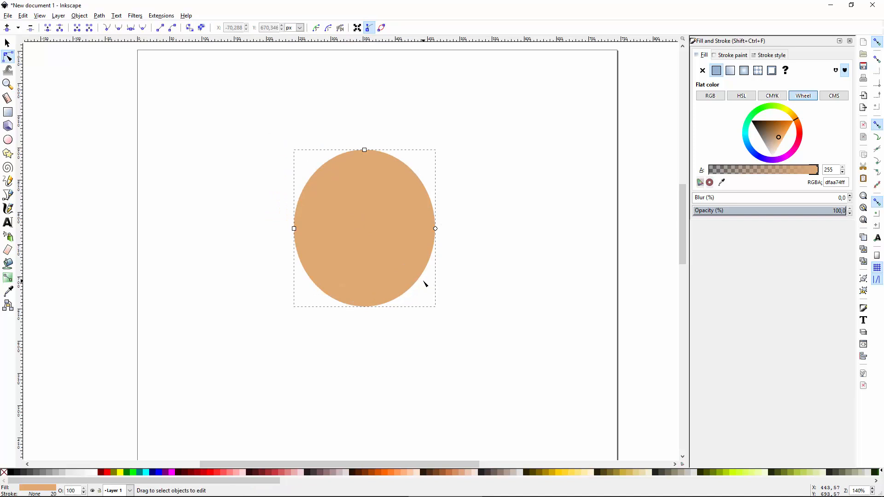
key(ctrl+shift+c)
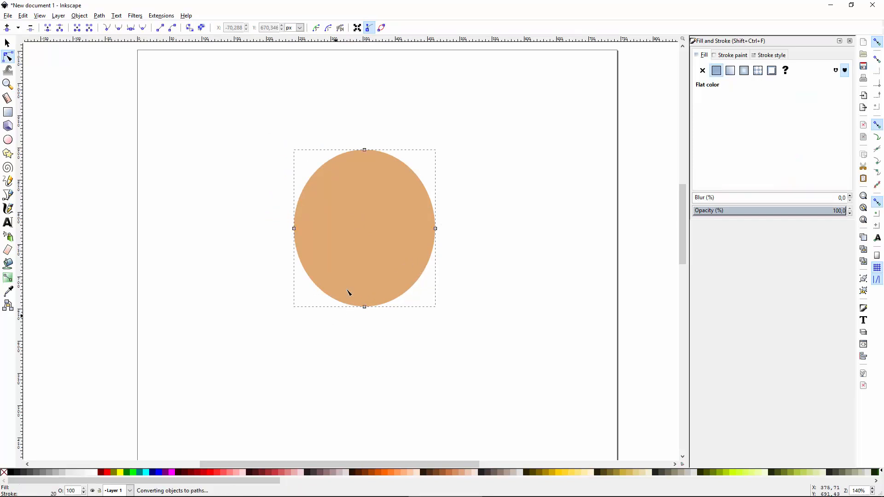
- Shift the path's top node to the left and add a node on the upper-right edge, pulled outward to form the forehead
drag(365, 150, 345, 147)
double_click(396, 165)
drag(395, 165, 410, 160)
- Shape a pointed nose on the path's right edge by moving the side node down and adding and adjusting two nodes
drag(435, 229, 428, 256)
double_click(428, 222)
double_click(428, 243)
mouse_move(428, 242)
mouse_down()
mouse_move(443, 246)
mouse_move(432, 220)
mouse_move(427, 253)
mouse_up()
- Shape the back of the head by adding upper-left and lower-left nodes and lowering the leftmost node, undoing the last adjustment
double_click(297, 194)
drag(297, 195, 299, 189)
drag(295, 229, 306, 253)
double_click(325, 299)
drag(325, 300, 337, 300)
drag(306, 251, 301, 245)
key(ctrl+z)
- Add a node on the lower-right edge and pull it outward as a chin, undoing the extra adjustment made after it
double_click(401, 303)
drag(401, 303, 412, 304)
drag(424, 289, 369, 293)
key(ctrl+z)
click(429, 303)
key(s)
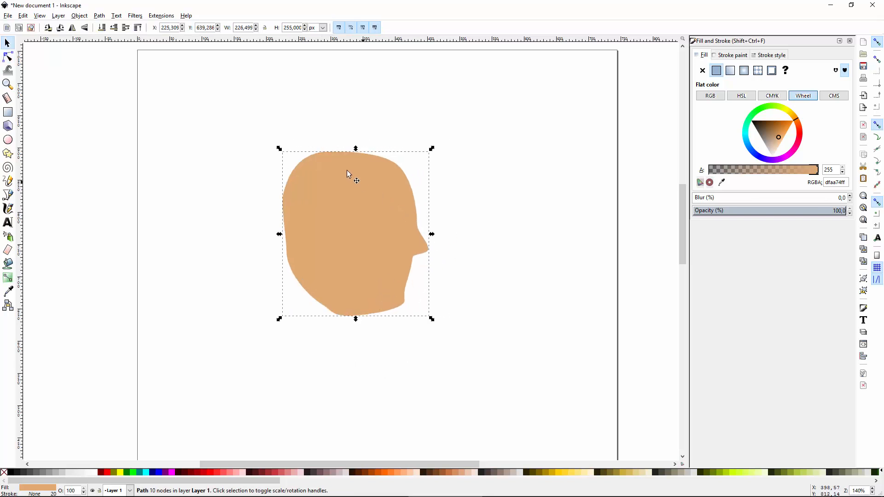
- Nudge the top of the head outline slightly upward and deselect the head
key(n)
drag(331, 152, 333, 151)
key(s)
click(414, 298)
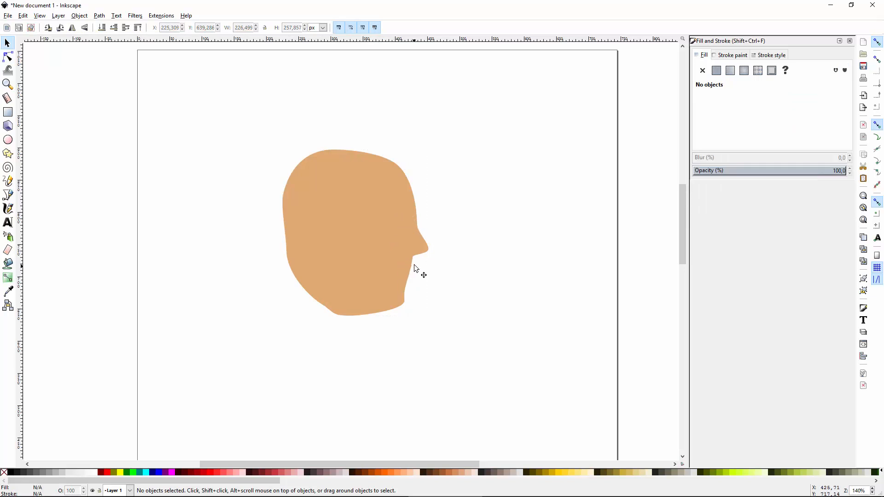
- Draw an ellipse about 56 × 61 px near the head's forehead as an eye area and fill it with lighter skin tone e9bf94ff
key(e)
drag(370, 184, 406, 224)
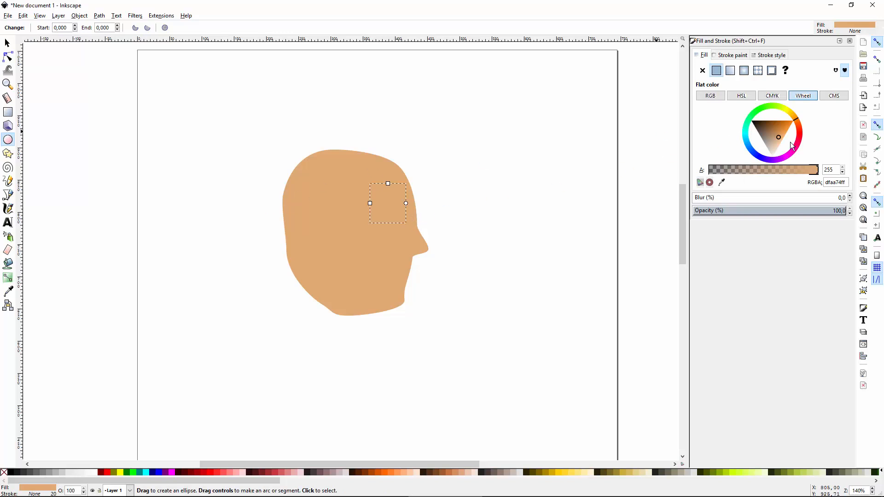
click(778, 142)
key(s)
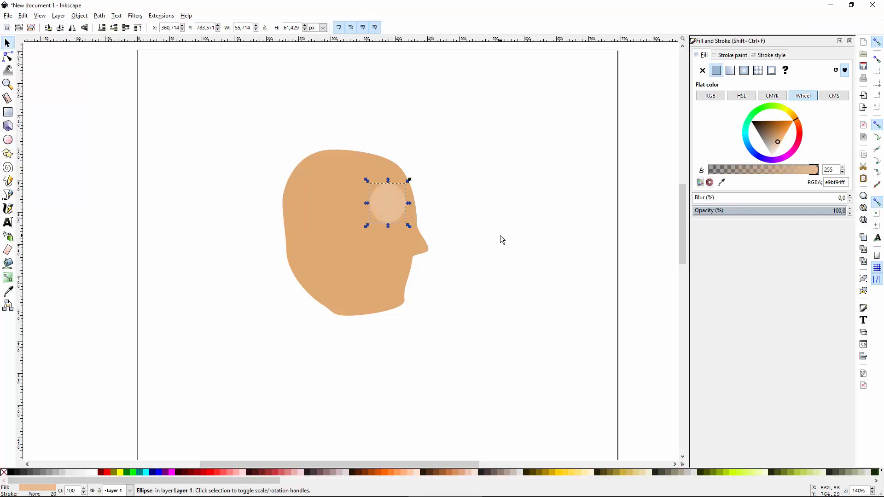
click(500, 236)
- Examine the head outline's edge at very high magnification, then compare it with the whole-page view
scroll(417, 215, up, 1)
scroll(349, 256, up, 1)
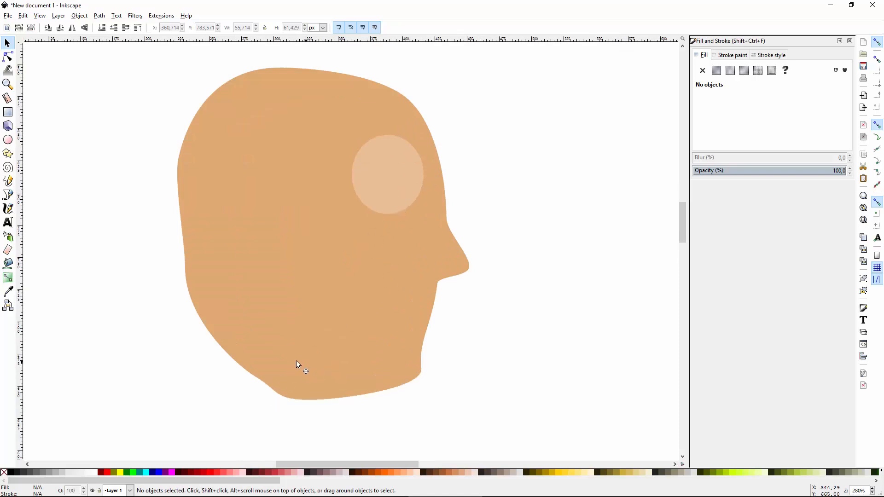
scroll(294, 386, up, 1)
scroll(464, 330, up, 1)
scroll(365, 279, up, 2)
scroll(407, 284, up, 2)
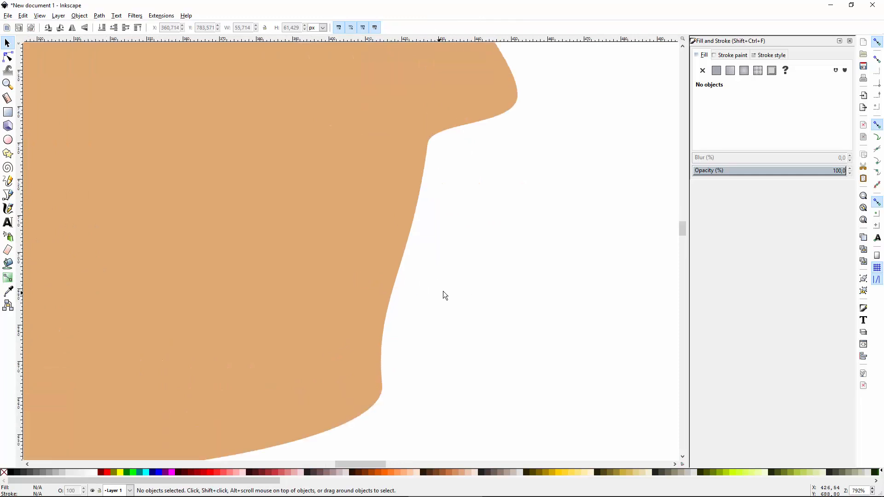
scroll(406, 292, up, 1)
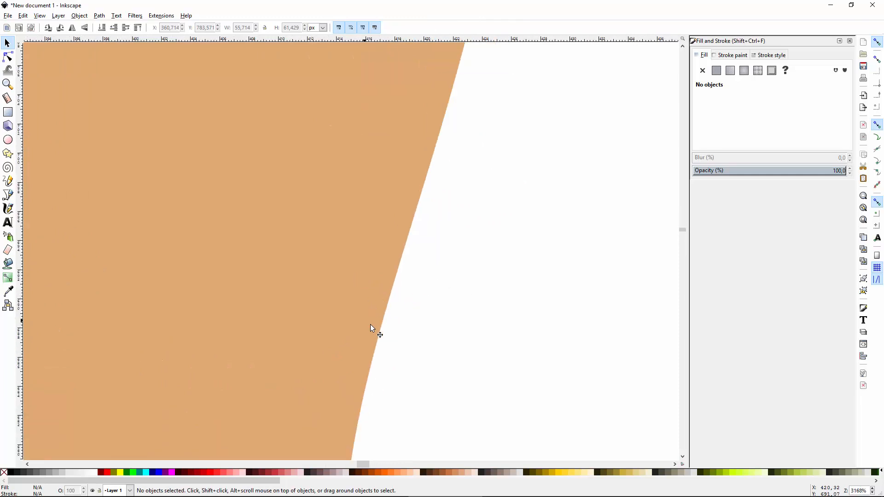
scroll(380, 309, down, 12)
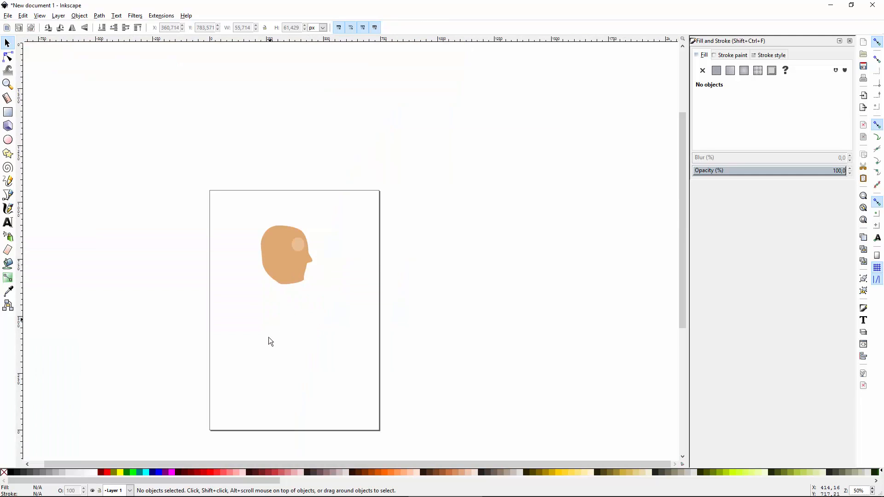
drag(269, 337, 350, 312)
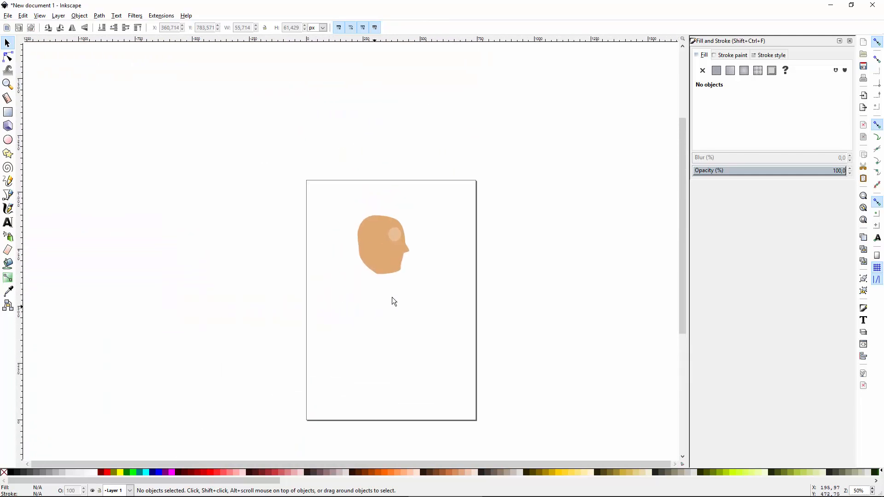
scroll(399, 242, up, 2)
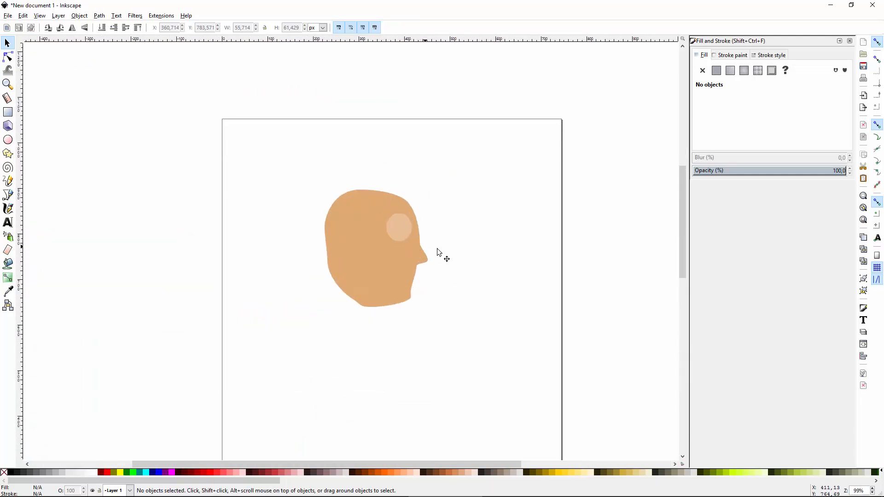
scroll(405, 247, up, 4)
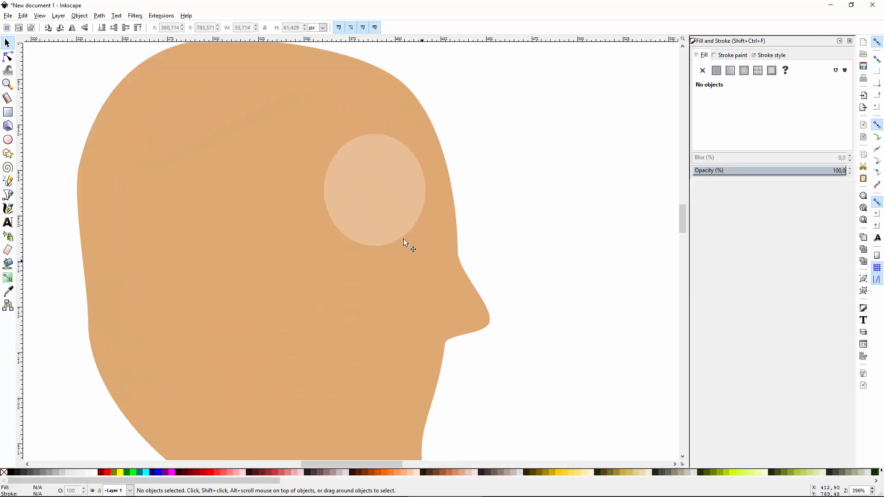
- Move the light eye-area ellipse slightly down toward the nose and rotate it slightly
drag(365, 226, 357, 236)
drag(425, 142, 425, 142)
drag(411, 232, 415, 246)
click(485, 237)
click(394, 252)
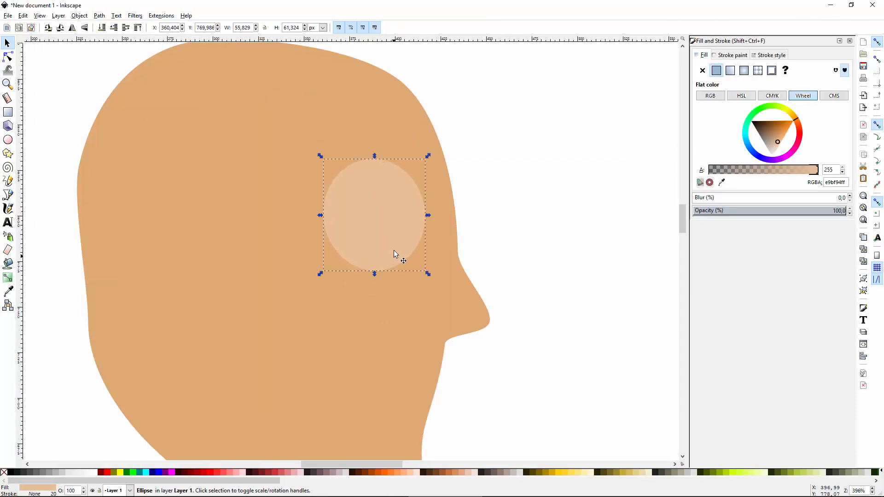
- Draw a smaller ellipse about 38 × 47 px inside the lower-right part of the eye area
key(e)
drag(349, 186, 418, 272)
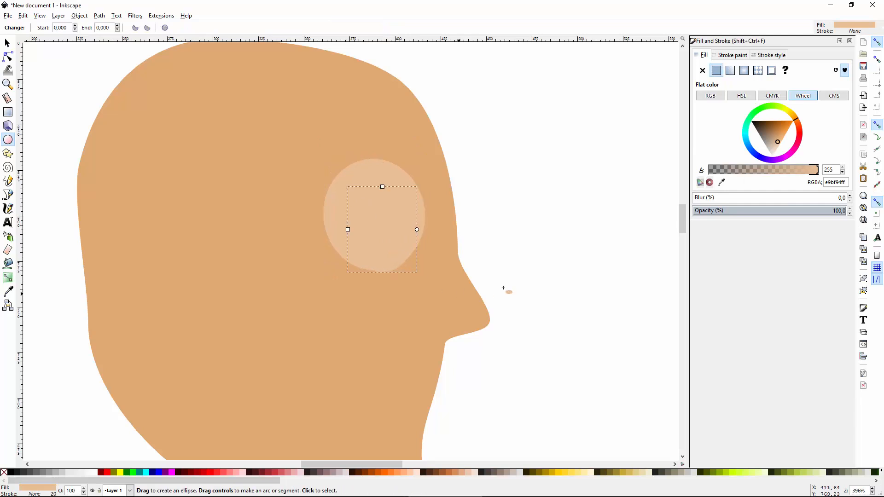
click(485, 295)
drag(763, 153, 778, 146)
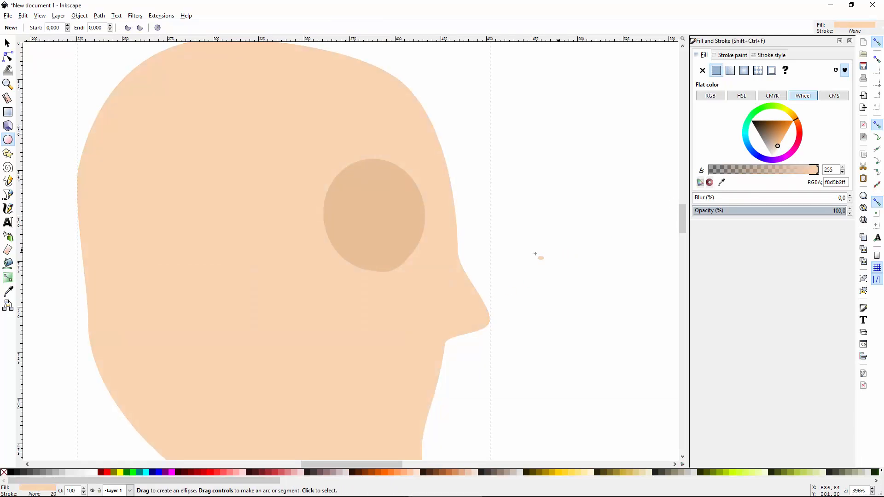
key(ctrl+z)
- Fill the smaller inner ellipse with pale skin tone fde0c2ff and move it slightly up within the eye area
key(s)
click(379, 248)
drag(775, 145, 777, 148)
mouse_move(388, 215)
mouse_down()
mouse_move(382, 225)
mouse_move(392, 231)
mouse_up()
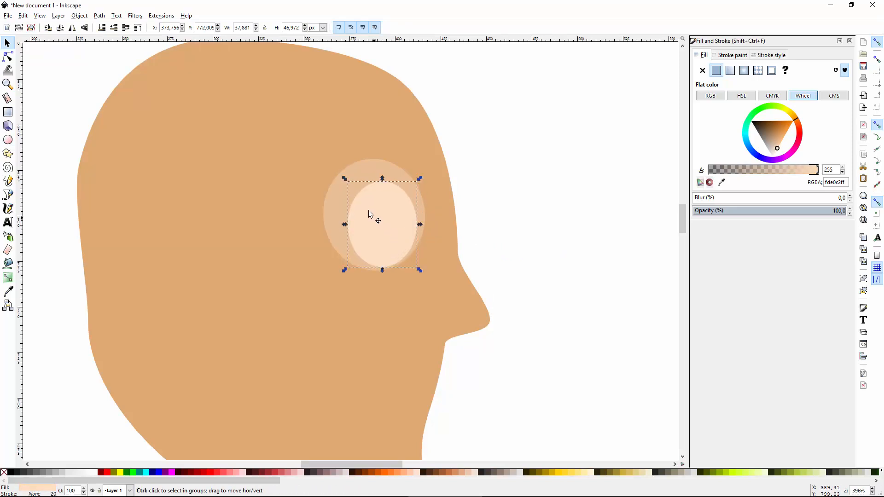
- Create a small pupil ellipse about 7 × 12 px in the lower part of the inner eye ellipse and fill it black 000000ff
drag(339, 175, 390, 253)
click(381, 221)
click(391, 256)
click(754, 146)
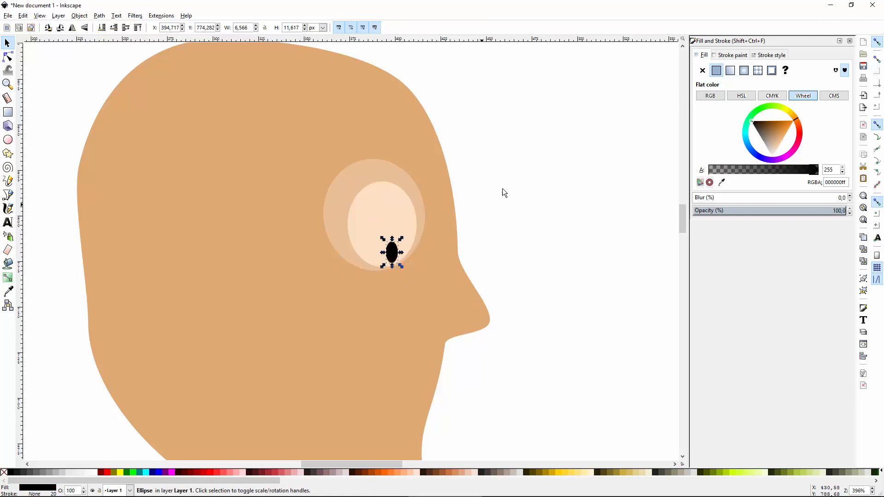
- Tilt the black pupil slightly clockwise and move it closer to the inner eye ellipse's lower-right edge
key(Escape)
click(392, 257)
mouse_move(393, 253)
mouse_down()
mouse_move(408, 238)
mouse_move(404, 256)
mouse_up()
click(515, 237)
click(397, 249)
click(397, 247)
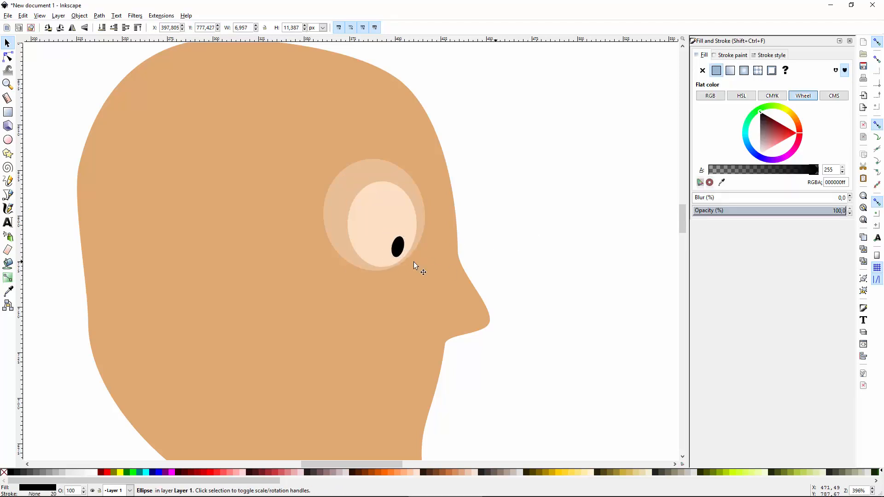
key(Escape)
- Draw a rectangle about 25 × 14 px over the inner eye ellipse, overlapping the upper part of the pupil
scroll(428, 249, down, 5)
scroll(460, 131, down, 4)
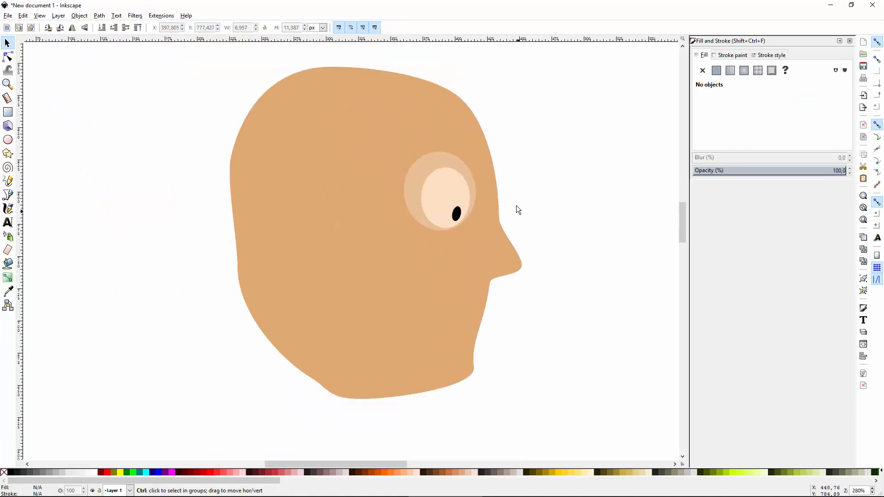
scroll(350, 165, up, 3)
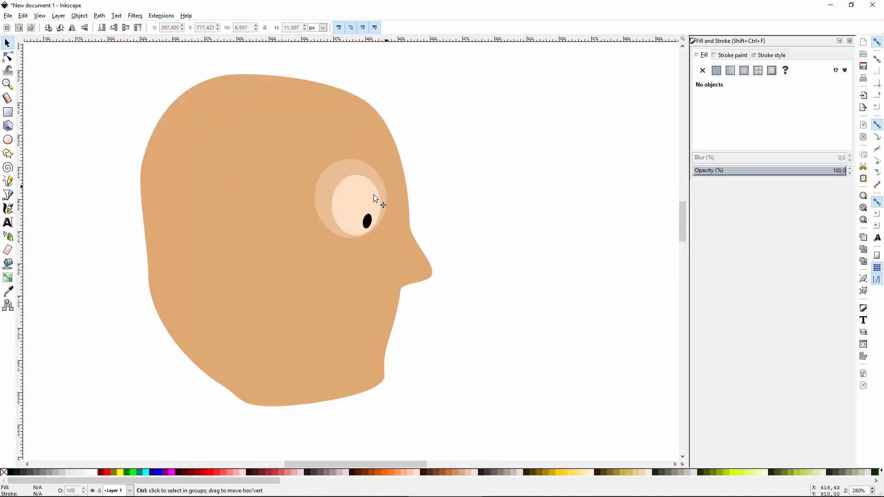
key(r)
mouse_move(345, 191)
mouse_down()
mouse_move(390, 216)
mouse_move(373, 213)
mouse_up()
key(s)
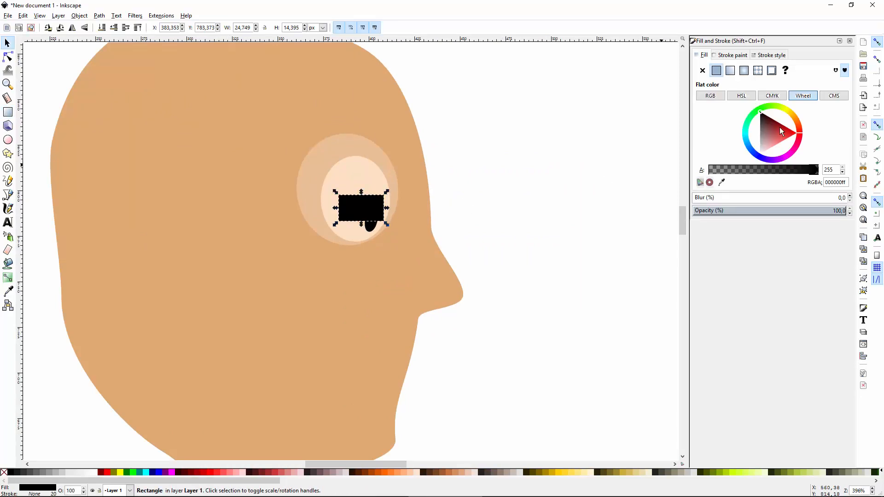
- Set the rectangle's fill to semi-transparent white ffffff55 with alpha 85 and deselect it
drag(780, 129, 645, 257)
mouse_move(736, 171)
mouse_down()
mouse_move(725, 168)
mouse_move(744, 168)
mouse_up()
click(438, 228)
- Draw a wide, thin rectangle about 72 × 12 px across the top of the eye area
scroll(399, 208, down, 2)
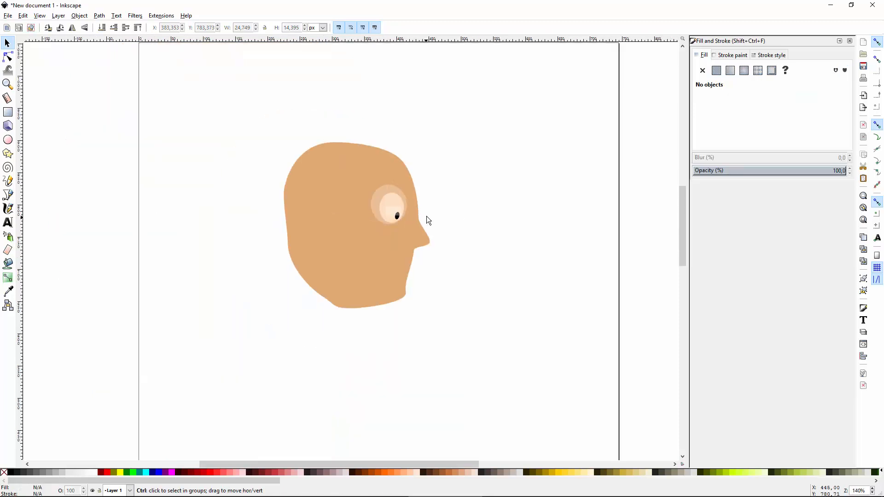
scroll(377, 195, up, 2)
key(r)
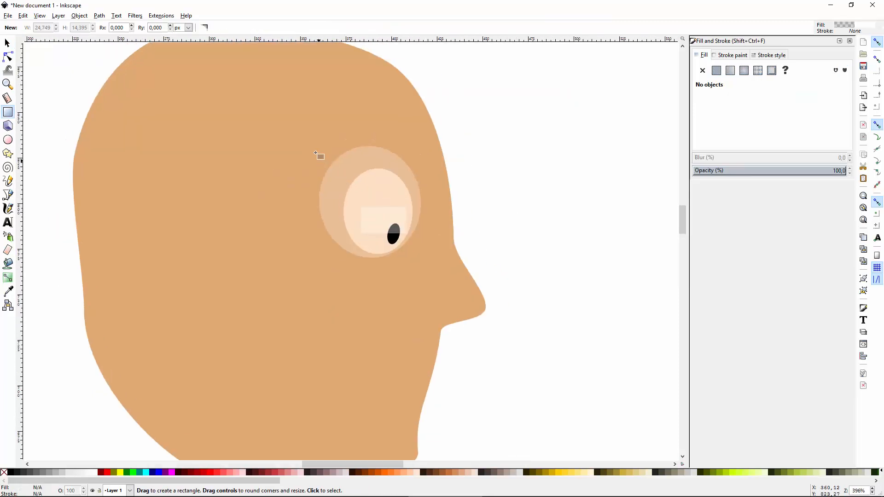
drag(295, 146, 427, 168)
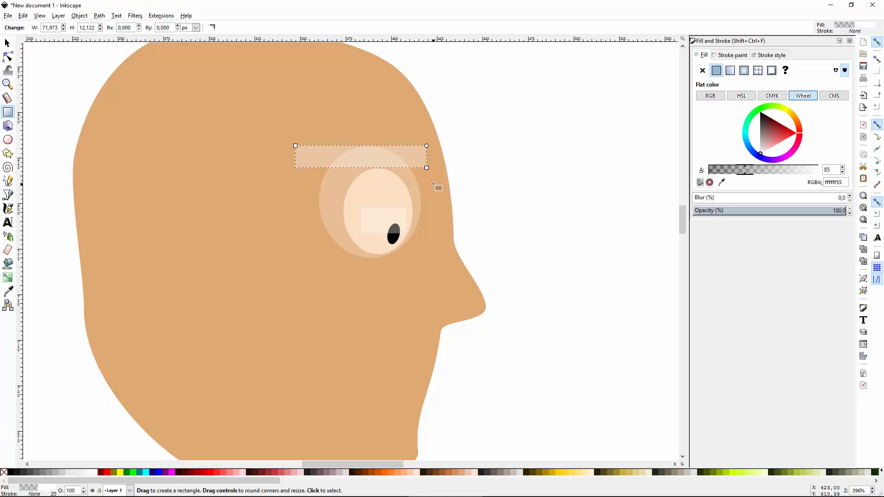
- Convert the thin rectangle above the eye to a path and bend it into an arched, tapered eyebrow
key(n)
key(shift+ctrl+c)
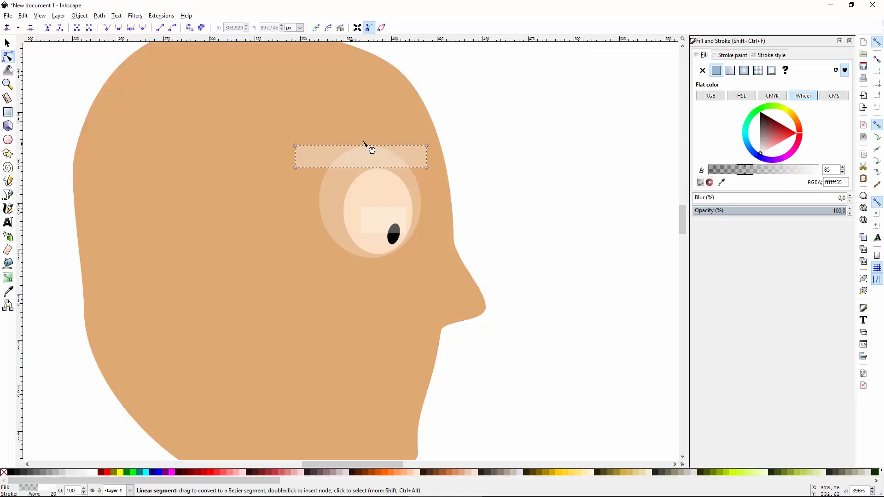
drag(353, 145, 369, 134)
drag(295, 168, 297, 176)
drag(296, 145, 299, 157)
drag(365, 173, 363, 158)
drag(427, 146, 412, 144)
key(s)
- Fill the eyebrow with fully opaque dark brown 4d2f13ff and deselect it
click(797, 116)
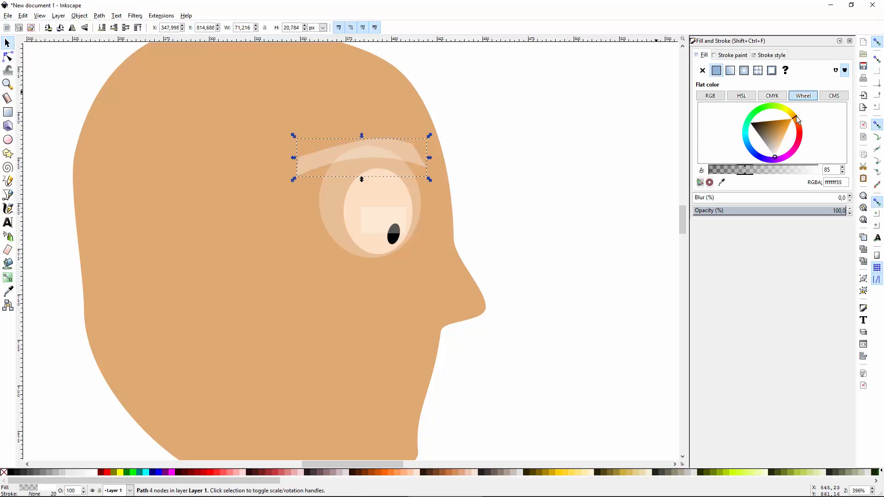
click(765, 125)
drag(806, 169, 820, 169)
click(797, 124)
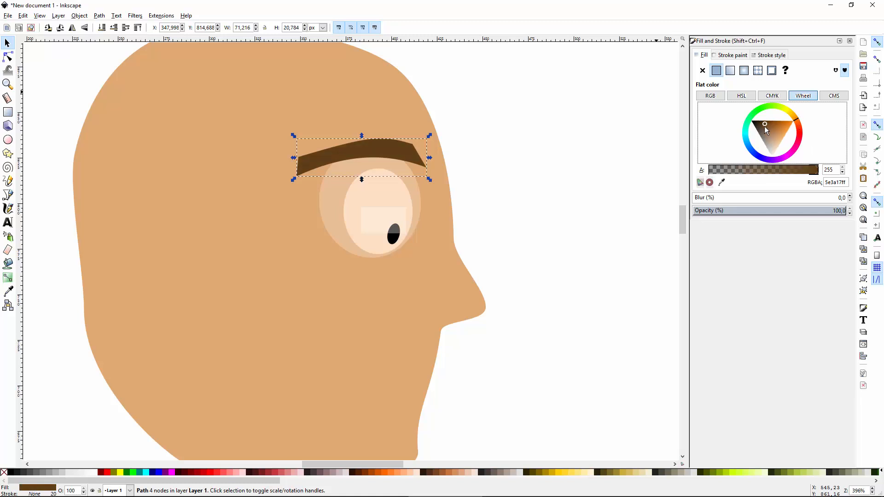
click(763, 123)
click(576, 150)
- Nudge the eyebrow slightly down towards the nose side and refine its arch
drag(402, 156, 407, 161)
drag(334, 150, 335, 144)
click(501, 167)
- Select the eyebrow together with all the eye shapes and move them slightly down the face
scroll(501, 167, down, 3)
scroll(513, 211, up, 2)
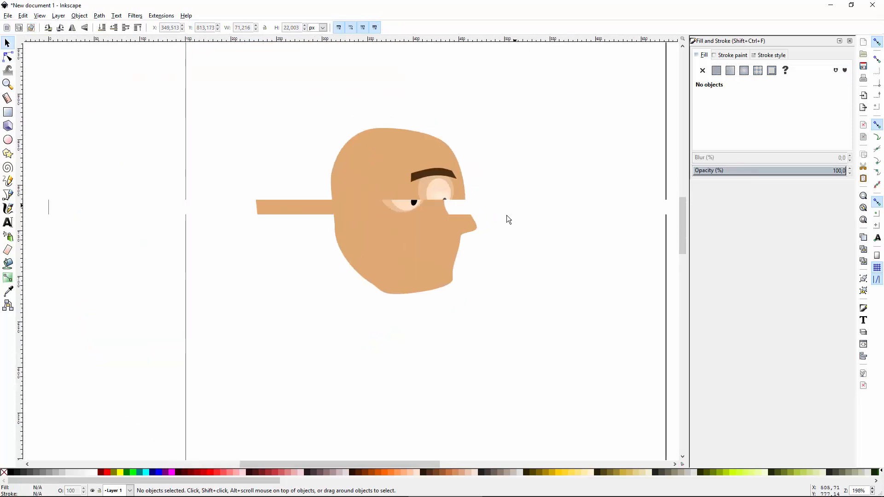
drag(492, 116, 268, 250)
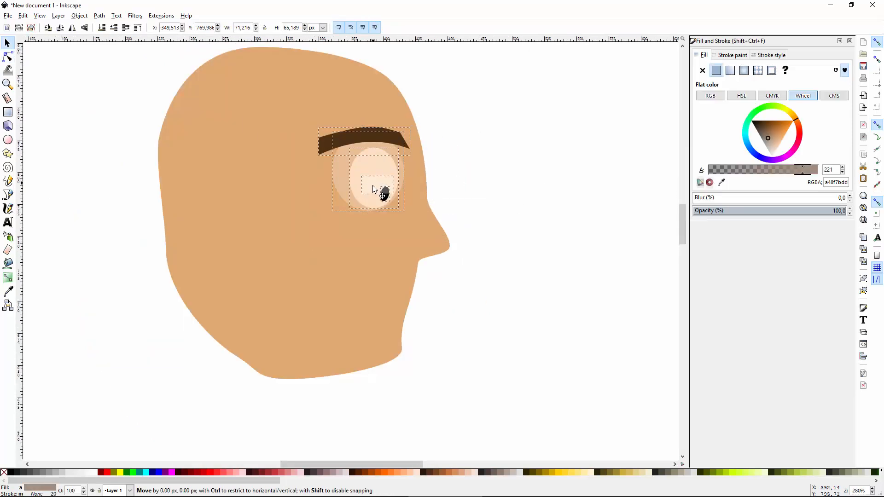
drag(372, 184, 372, 202)
click(469, 231)
- Edit the head outline's nodes to shift the nose slightly down and back towards the face
double_click(396, 276)
mouse_move(482, 179)
mouse_down()
mouse_move(410, 291)
mouse_move(414, 275)
mouse_move(410, 284)
mouse_up()
click(510, 413)
click(392, 352)
key(s)
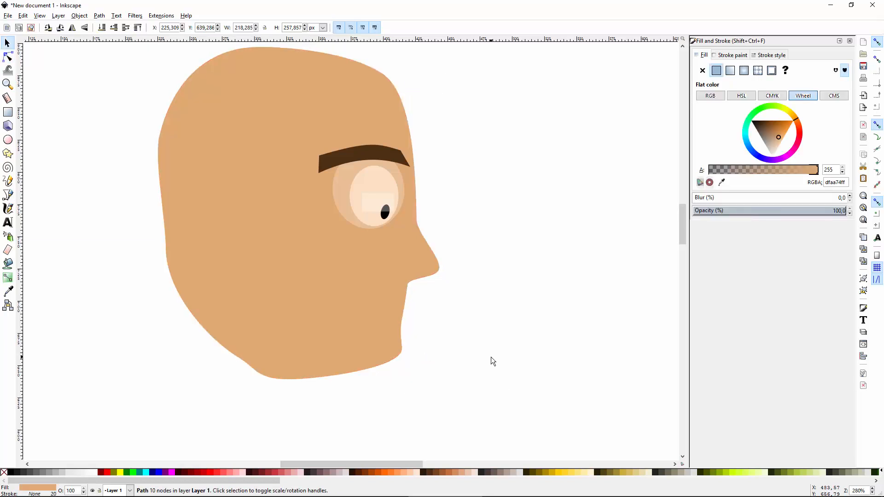
click(492, 361)
- Draw a rectangle about 47 × 7 px for the mouth below the nose and convert it to a path
drag(462, 157, 500, 128)
scroll(446, 323, up, 1)
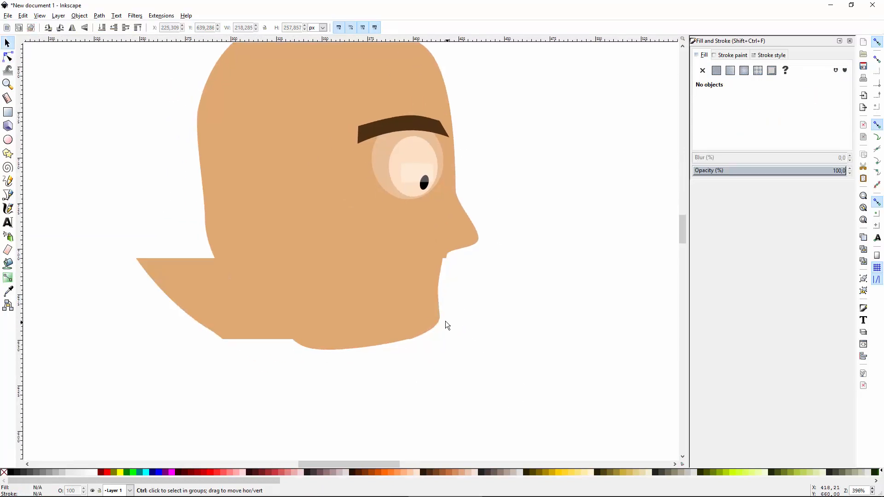
key(r)
mouse_move(355, 266)
mouse_down()
mouse_move(441, 279)
mouse_move(440, 269)
mouse_move(349, 253)
mouse_up()
key(n)
key(ctrl+shift+c)
- Bend the mouth path into a gentle curve and fill it with darker skin tone d1955dff
drag(354, 279, 351, 266)
drag(397, 261, 396, 266)
drag(399, 273, 398, 277)
click(778, 134)
key(s)
click(544, 347)
- Stretch the mouth's rear corner back across the cheek and adjust its lower edge and front corner
scroll(416, 241, up, 1)
click(328, 264)
key(n)
drag(321, 259, 281, 250)
key(s)
key(n)
drag(297, 240, 325, 252)
drag(378, 270, 373, 278)
drag(450, 280, 450, 287)
key(s)
click(550, 287)
- Fine-tune the mouth's rear corner node and lower curve, and deselect the shape
scroll(279, 288, down, 2)
scroll(336, 301, up, 1)
click(336, 281)
key(n)
click(265, 251)
mouse_move(265, 251)
mouse_down()
mouse_move(258, 256)
mouse_move(267, 255)
mouse_up()
drag(379, 279, 378, 279)
key(s)
click(517, 341)
scroll(517, 341, down, 3)
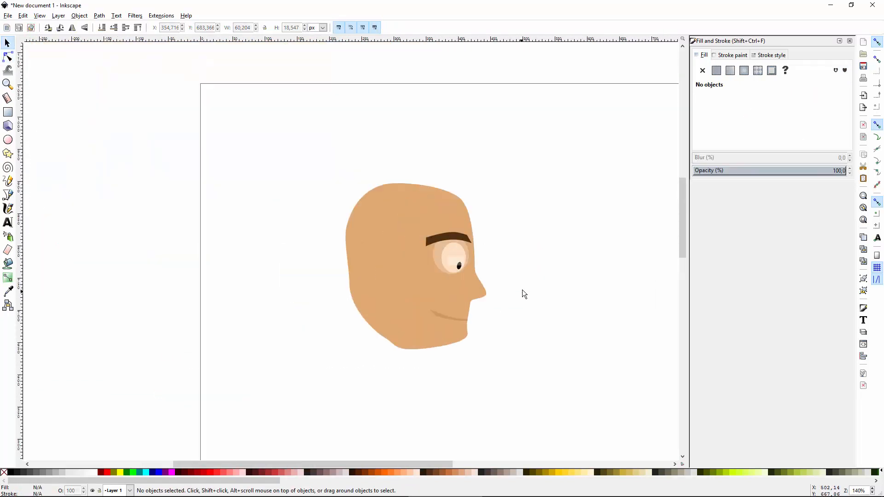
- Extend the mouth's rear corner slightly further back and up, and touch up its lower edge
scroll(470, 316, up, 4)
click(437, 326)
click(493, 354)
scroll(527, 349, down, 2)
drag(331, 313, 335, 291)
key(ctrl+z)
key(n)
mouse_move(282, 271)
mouse_down()
mouse_move(270, 275)
mouse_move(282, 285)
mouse_up()
click(332, 317)
drag(357, 331, 361, 329)
key(s)
key(n)
key(s)
click(485, 377)
scroll(445, 338, down, 2)
- Draw a wide rectangle across the top of the head, shift it down over the forehead and convert it to a path
key(r)
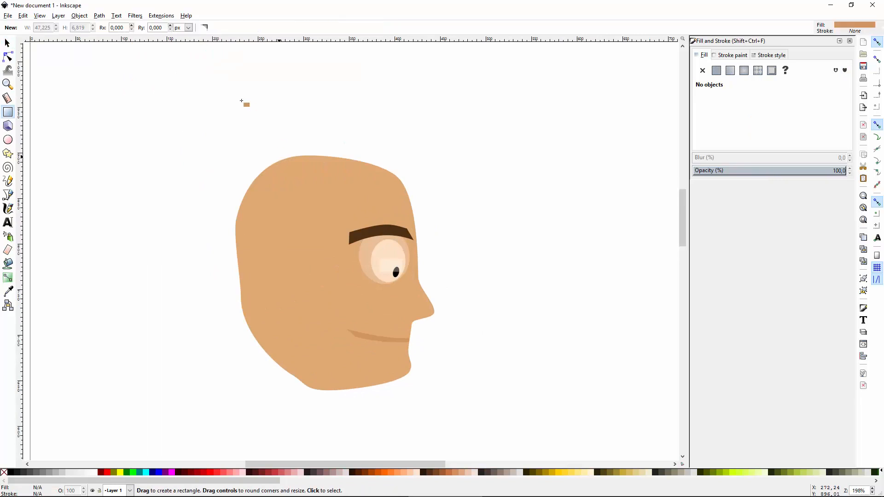
mouse_move(253, 157)
mouse_down()
mouse_move(371, 189)
mouse_move(393, 178)
mouse_up()
key(s)
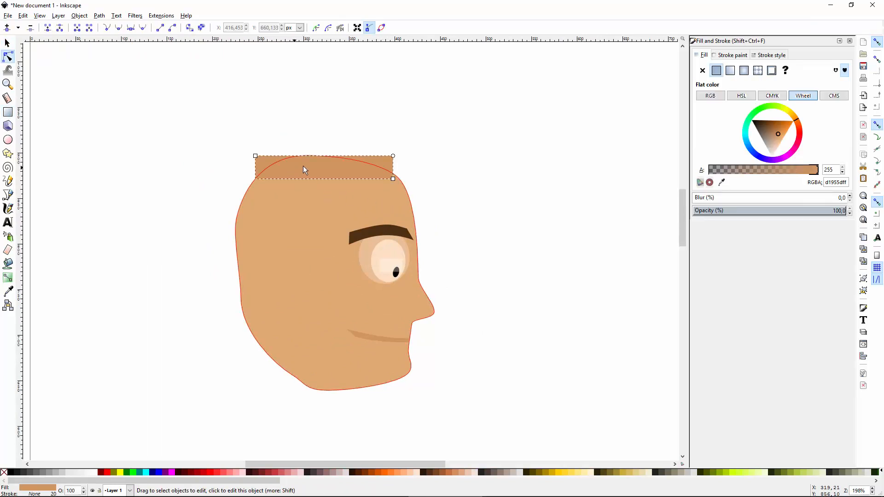
drag(298, 184, 301, 196)
key(n)
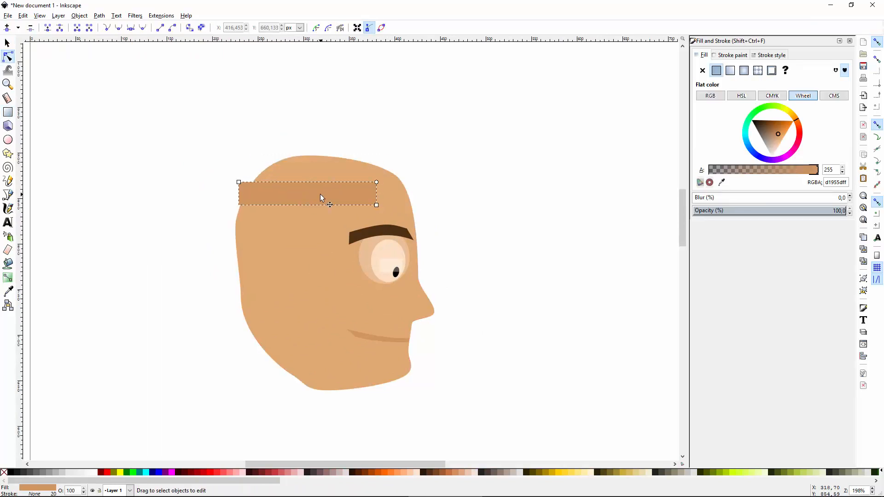
key(shift+ctrl+c)
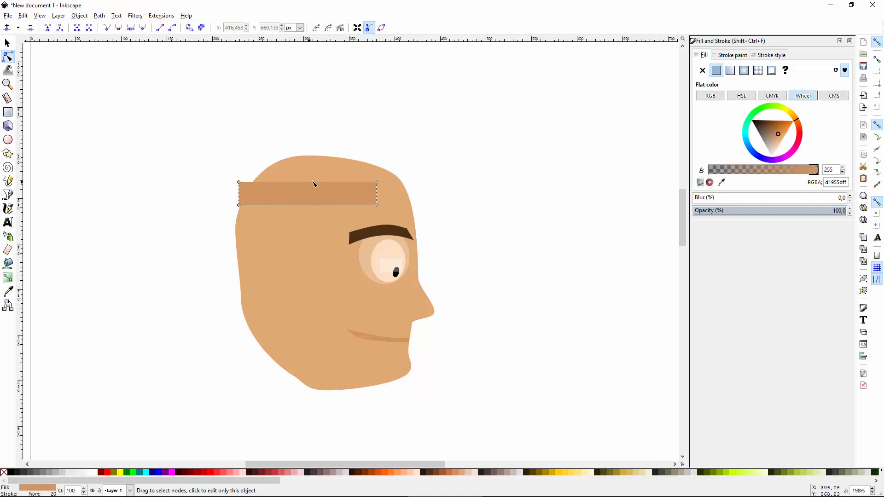
- Pick the eyebrow's dark brown 4d2f13ff as the fill colour with the Dropper tool
key(d)
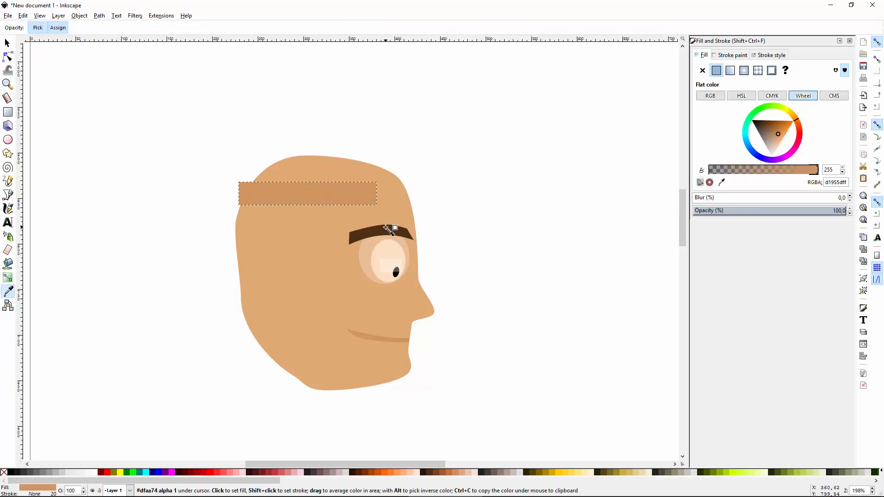
click(384, 235)
- Curve the rectangle's upper edge over the skull and spread its corner nodes into a cap of hair
drag(306, 183, 317, 154)
drag(377, 182, 398, 171)
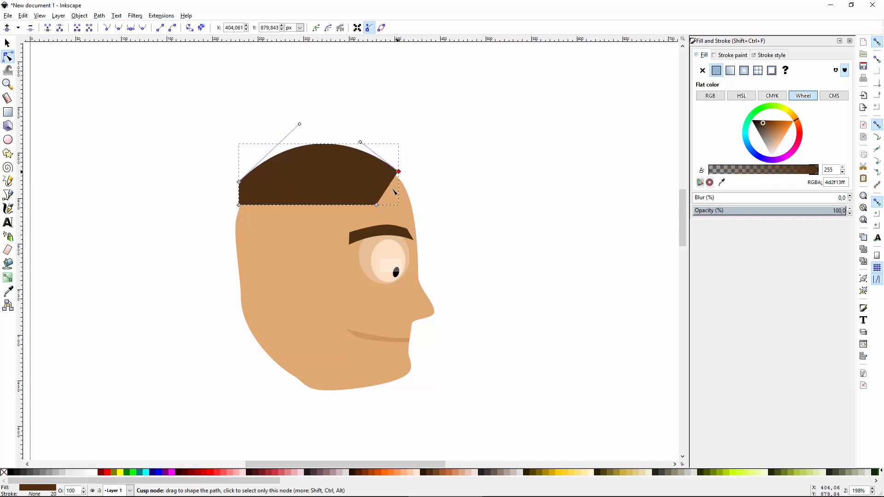
drag(377, 205, 415, 194)
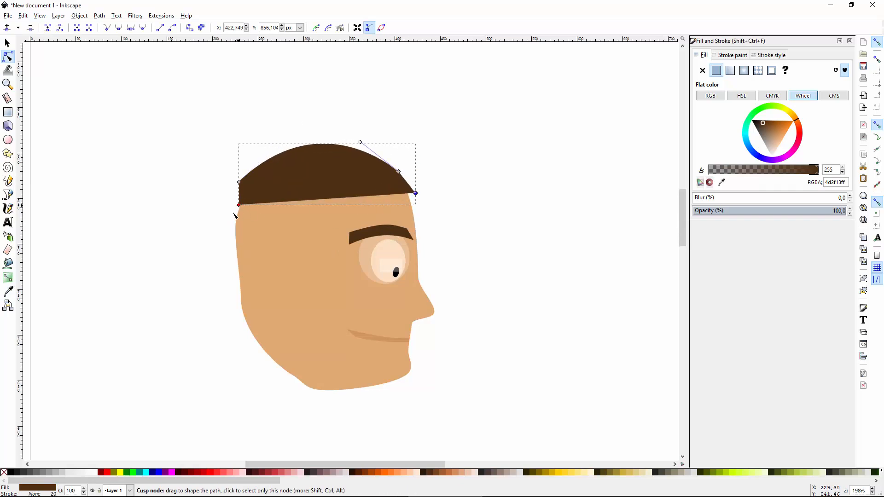
drag(239, 205, 234, 212)
double_click(263, 210)
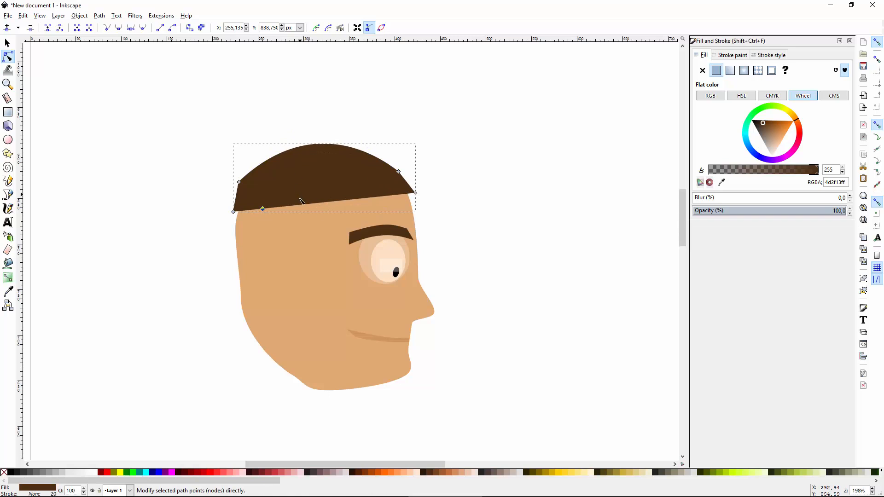
- Delete the dark brown hair cap from the head
key(s)
drag(290, 187, 268, 189)
key(Delete)
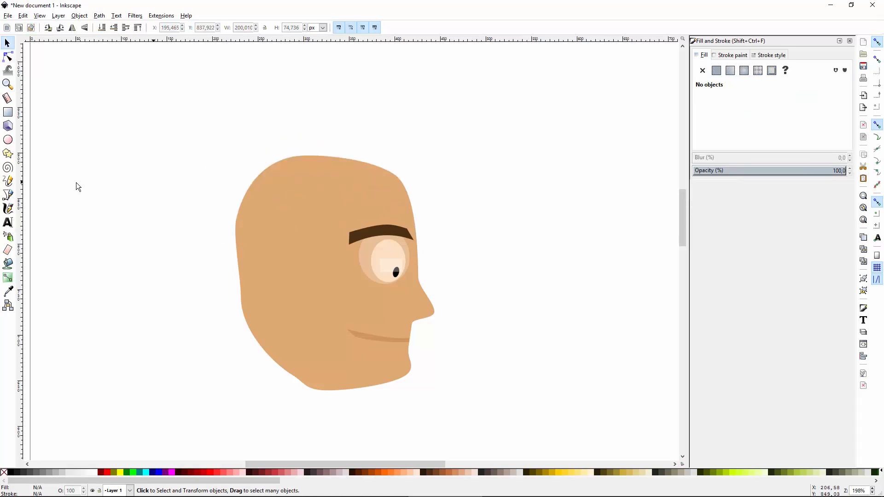
- Draw a 12-corner star with spoke ratio 0.647, about 169 px wide, and place it over the upper back of the head
click(8, 154)
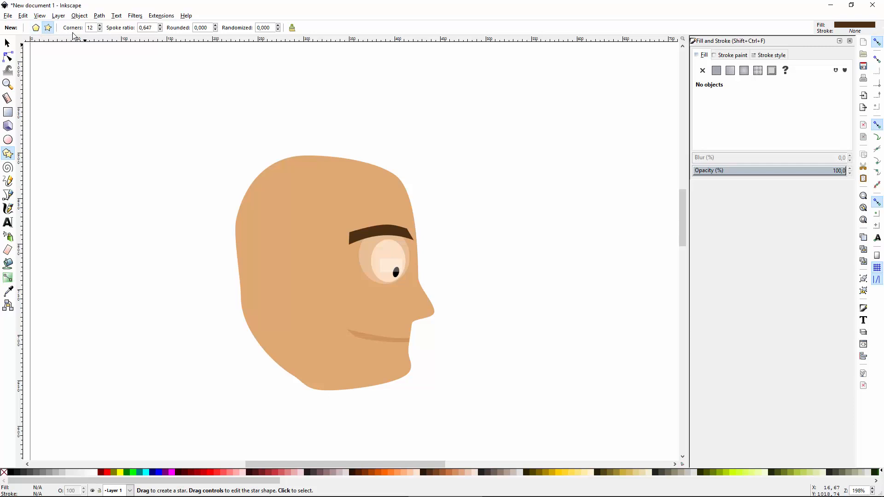
drag(261, 151, 336, 168)
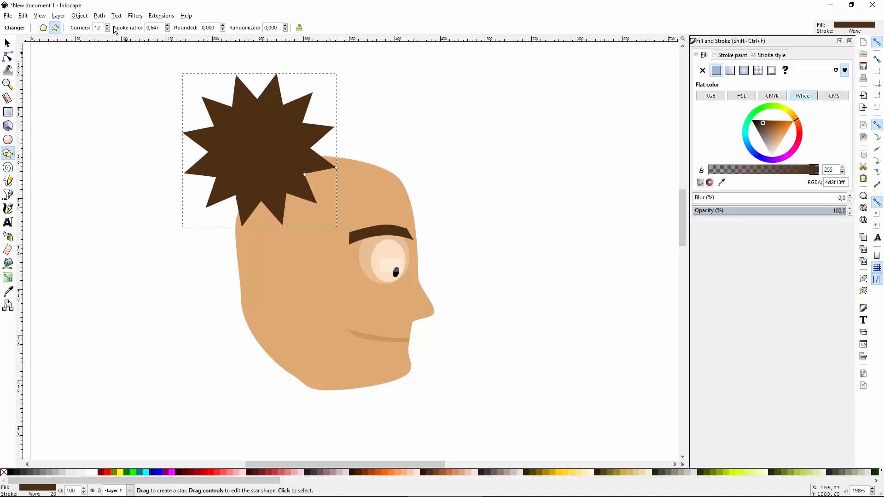
scroll(231, 119, up, 2)
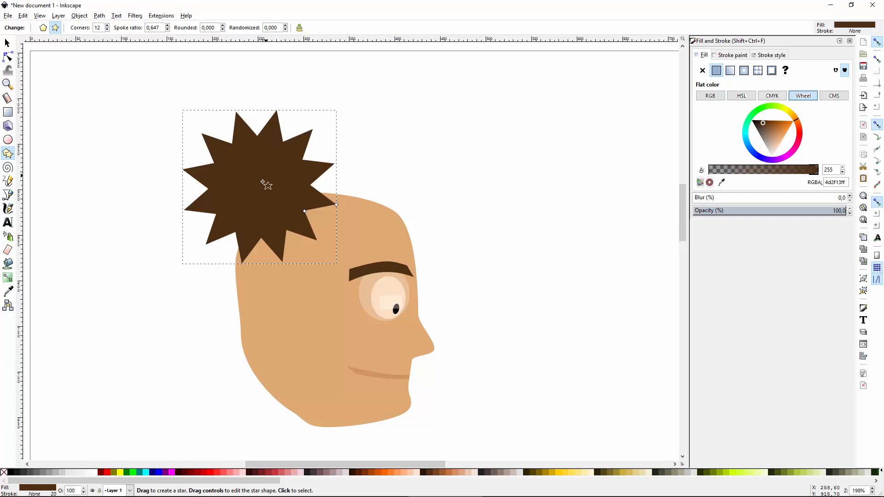
key(s)
drag(256, 211, 274, 234)
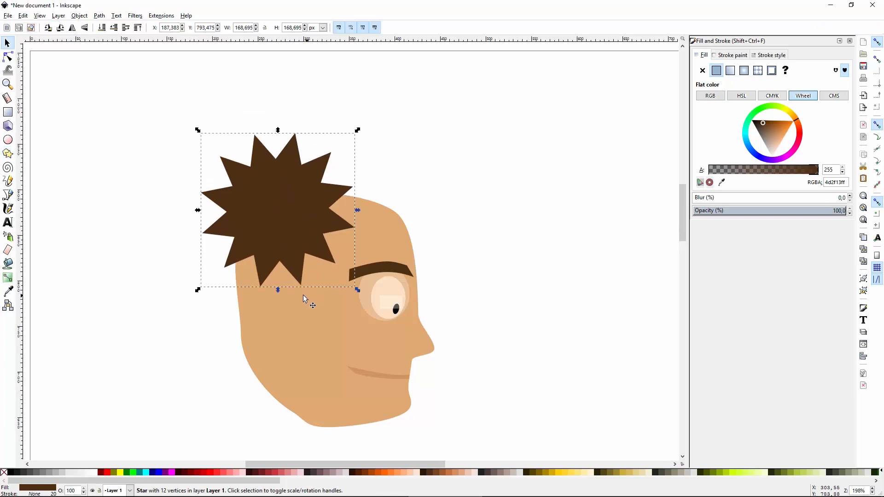
- Flatten and widen the star to about 256 × 56 px and centre it across the top of the head
drag(278, 290, 278, 184)
drag(325, 161, 451, 210)
mouse_move(366, 217)
mouse_down()
mouse_move(354, 208)
mouse_move(361, 211)
mouse_up()
click(465, 329)
- Convert the flattened star on top of the head to an editable path
drag(461, 339, 448, 257)
scroll(448, 257, down, 1)
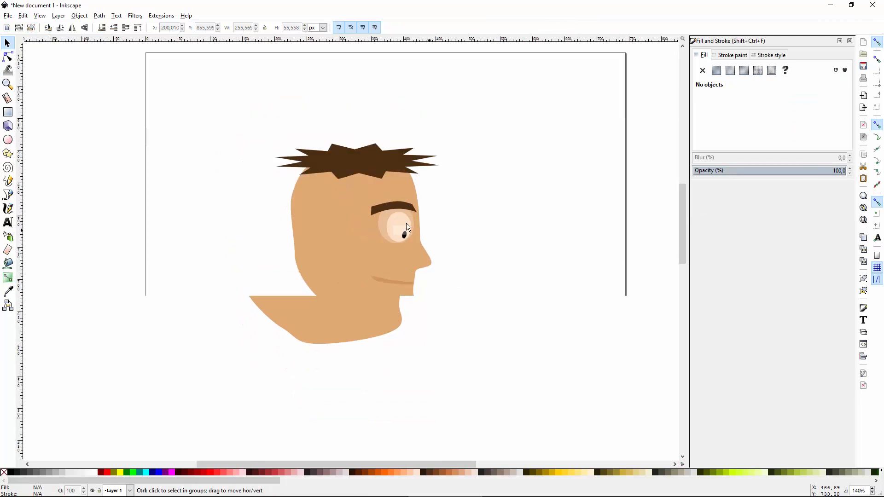
scroll(364, 172, up, 2)
click(241, 146)
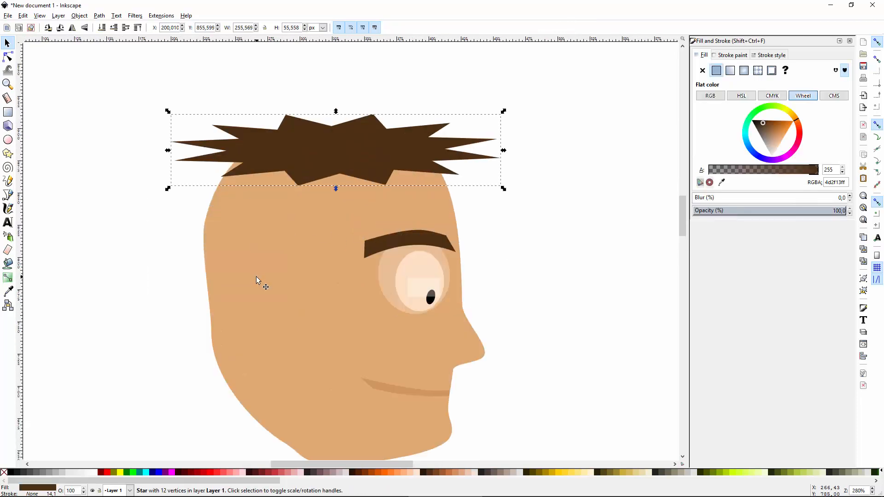
key(n)
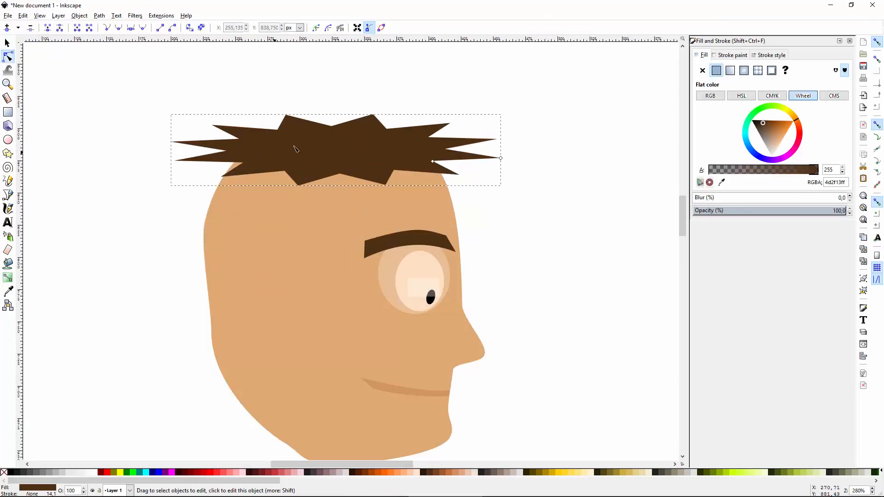
key(ctrl+shift+c)
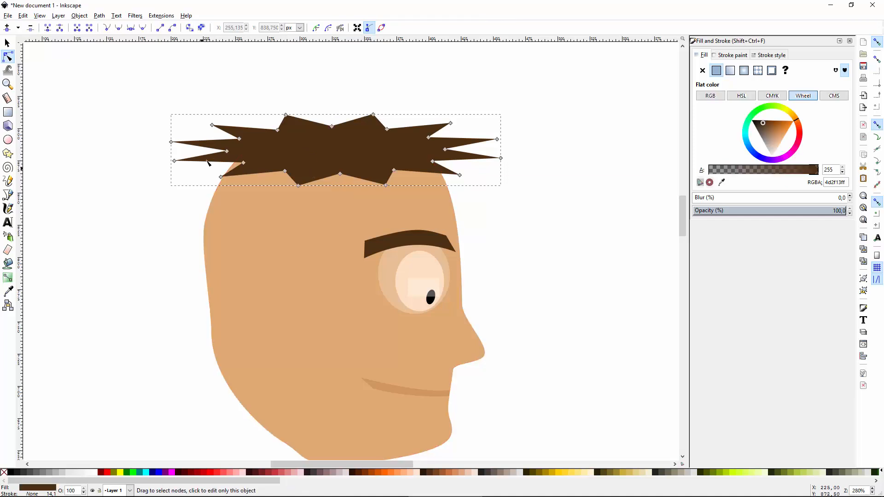
- Move and bend the lower spikes at the back of the head into curved, drooping strands of hair
drag(171, 142, 216, 142)
drag(175, 162, 171, 186)
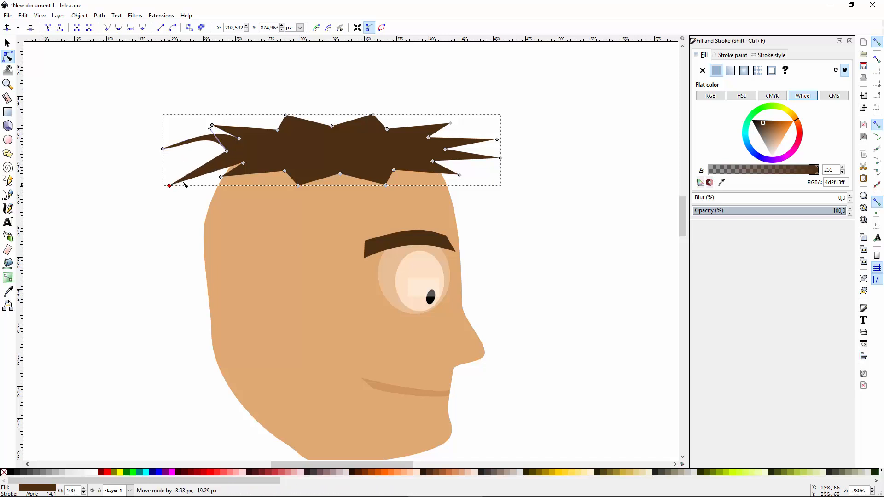
click(203, 169)
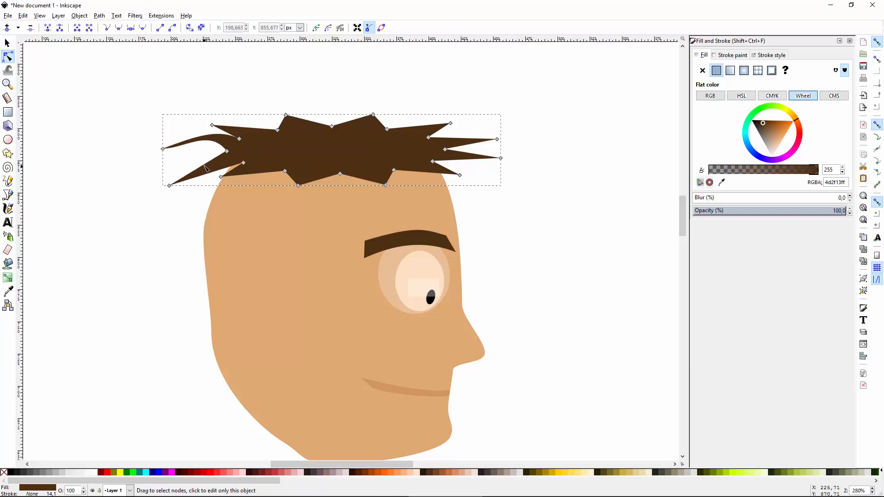
drag(206, 169, 213, 195)
drag(243, 163, 225, 165)
drag(239, 186, 204, 184)
click(213, 184)
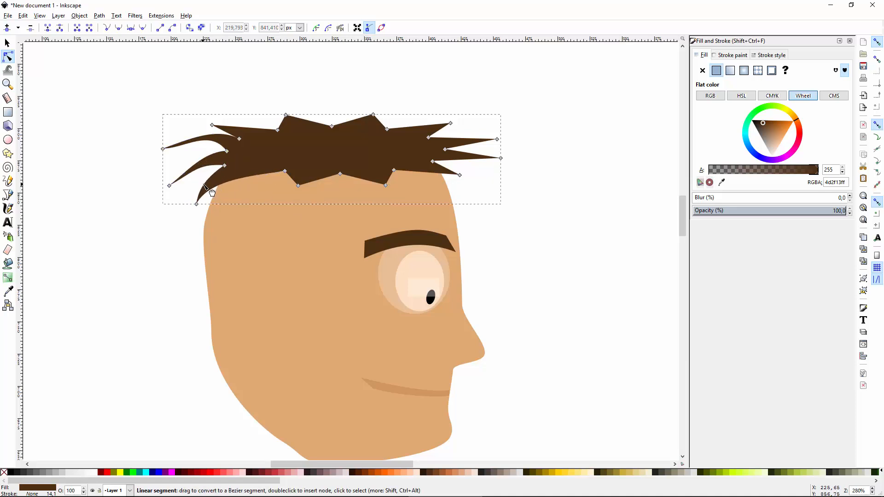
- Curve the upper spikes and sweep the front spikes downward over the forehead as strands of hair
drag(212, 127, 316, 116)
click(300, 136)
drag(417, 126, 497, 156)
drag(501, 158, 496, 175)
click(470, 163)
drag(466, 148, 474, 154)
drag(468, 169, 486, 192)
- Pull the lowest back spike down the back of the head and add a node to form the hair at the nape
drag(300, 188, 206, 274)
double_click(239, 176)
key(ctrl+z)
drag(197, 204, 188, 247)
double_click(203, 217)
drag(203, 217, 213, 325)
click(220, 314)
click(205, 291)
drag(188, 247, 198, 233)
- Add and move nodes along the hair's lower edge to form the ear notch, pointed sideburn and temple hairline
drag(238, 177, 236, 257)
double_click(271, 205)
drag(271, 206, 280, 277)
double_click(255, 270)
drag(284, 226, 280, 226)
drag(302, 179, 298, 173)
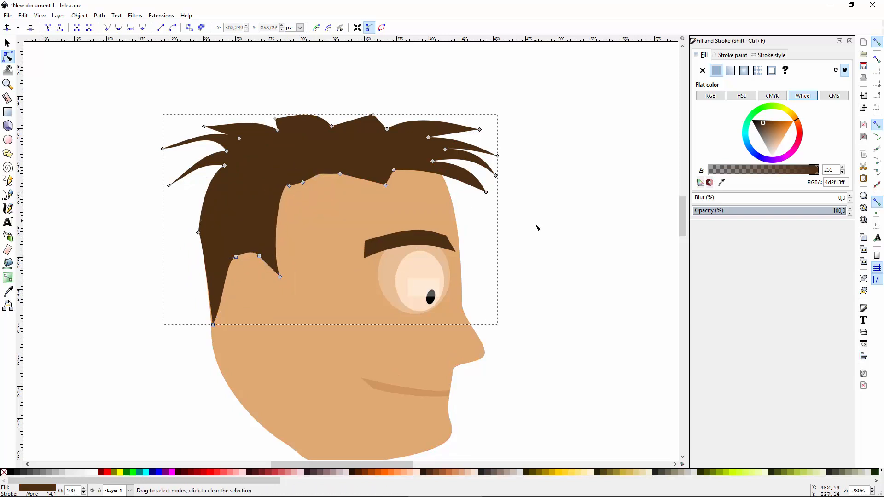
key(s)
click(522, 216)
scroll(384, 169, down, 3)
scroll(401, 205, up, 2)
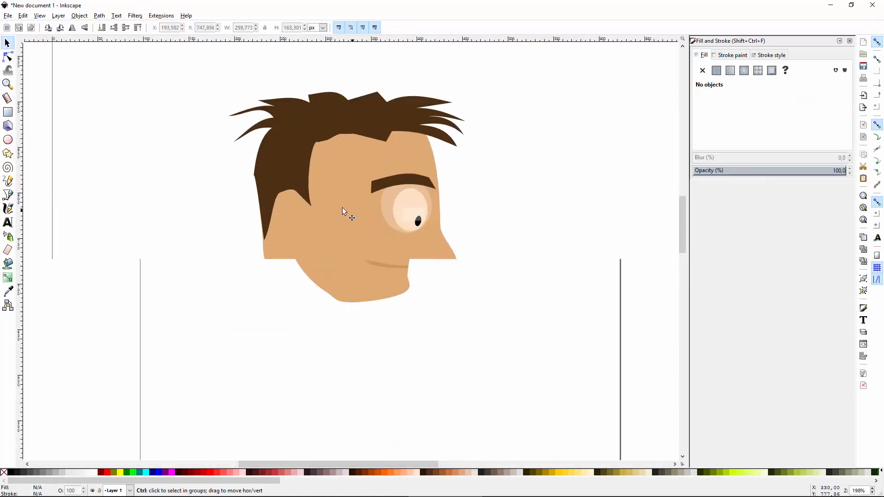
- Reshape the angular peak on top of the hair into a smooth tuft swept towards the forehead
click(399, 130)
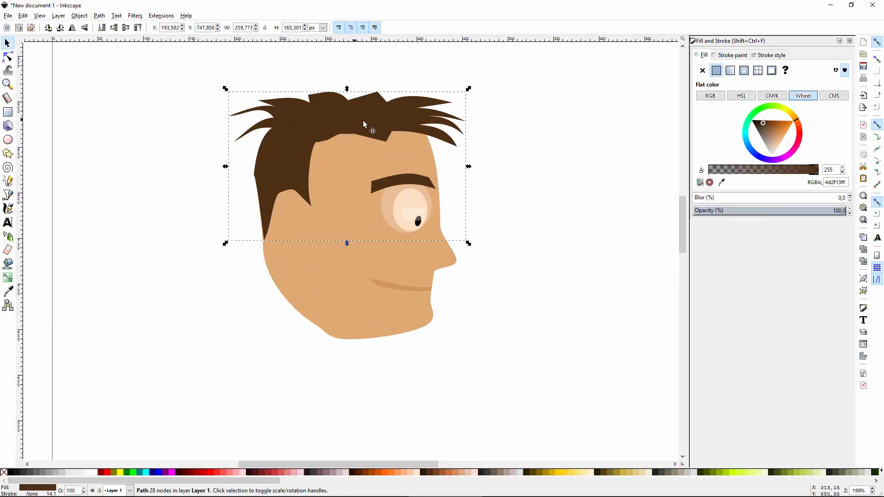
scroll(364, 126, up, 1)
key(n)
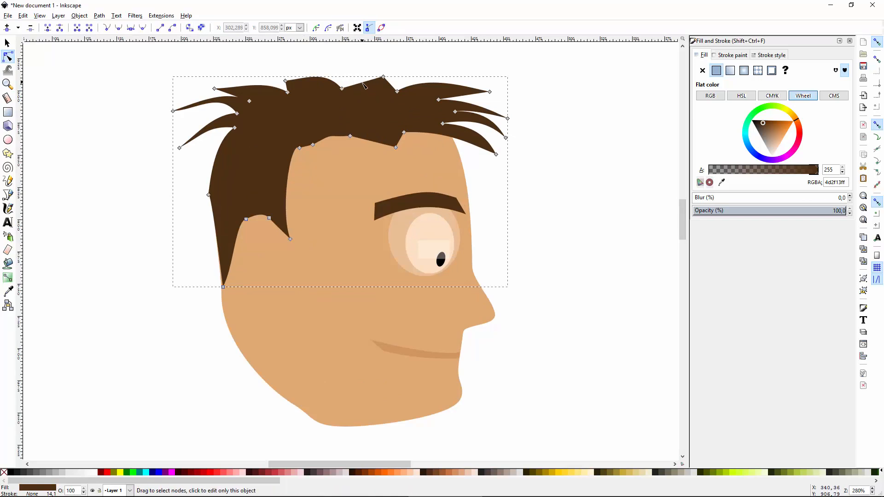
drag(357, 82, 403, 82)
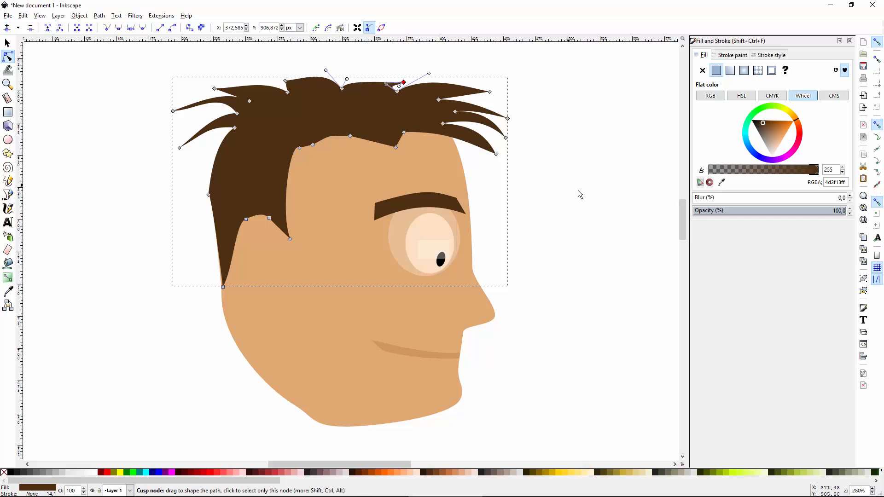
key(s)
click(562, 206)
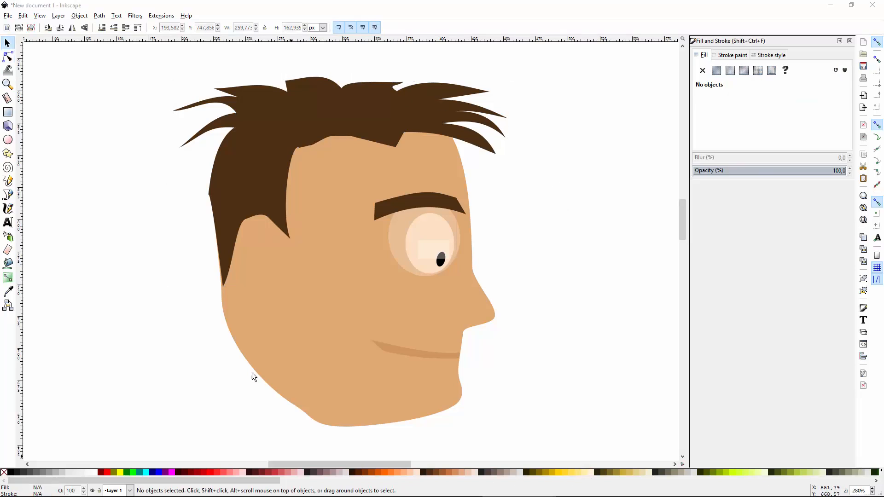
- Draw an upright ellipse about 25 × 36 px for the ear in the notch behind the sideburn
drag(255, 248, 314, 290)
key(ctrl+z)
key(e)
mouse_move(254, 236)
mouse_down()
mouse_move(295, 290)
mouse_move(245, 259)
mouse_up()
key(s)
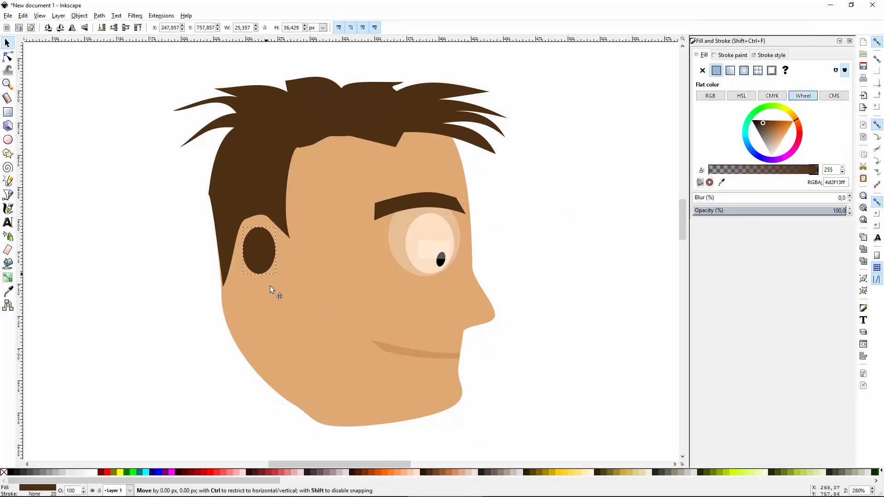
- Place a copy of the ear ellipse overlapping the lower end of the original, and shift both ellipses slightly down
drag(273, 298, 271, 299)
shift+click(264, 239)
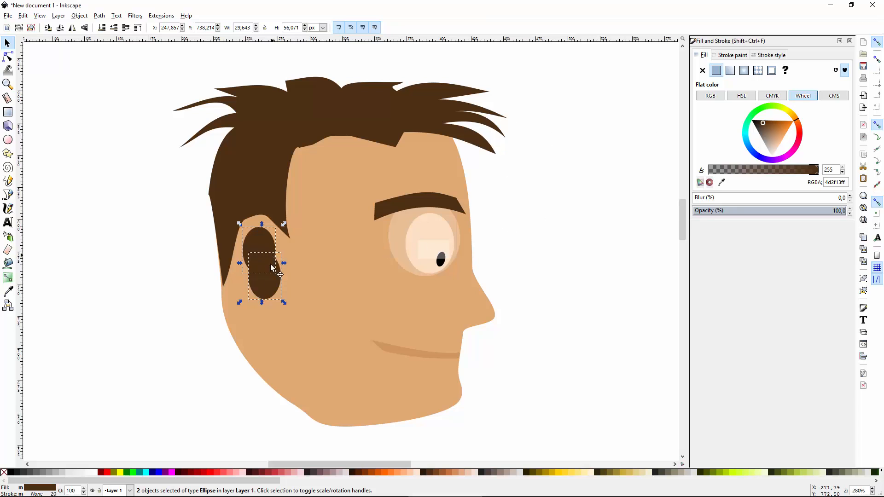
drag(270, 261, 272, 265)
key(Escape)
click(256, 246)
shift+click(264, 288)
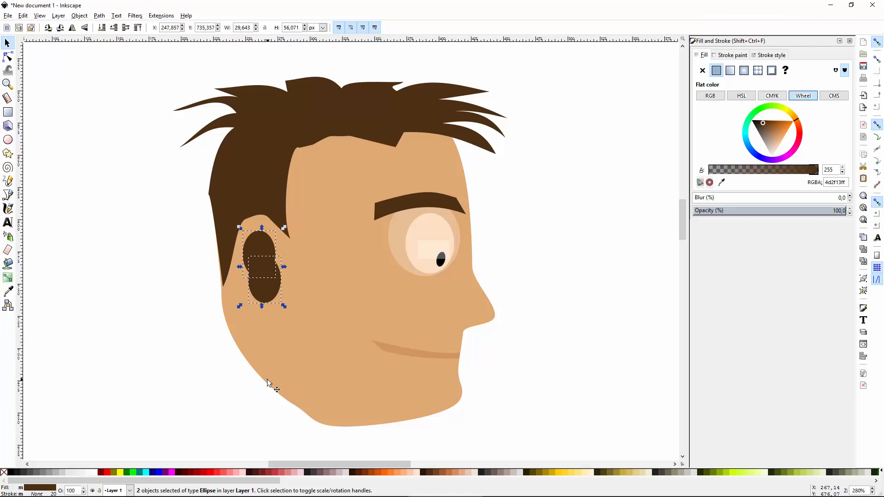
- Merge the two overlapping ear ellipses into a single path with Union
key(Escape)
click(266, 281)
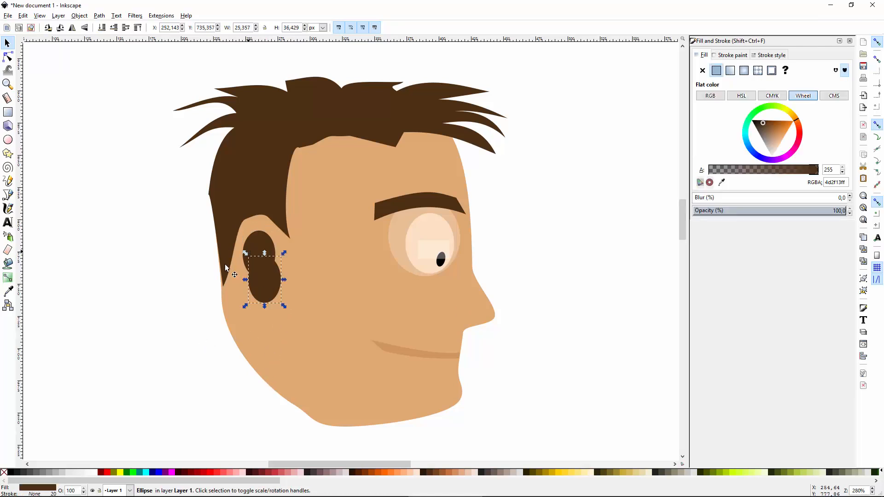
shift+click(265, 247)
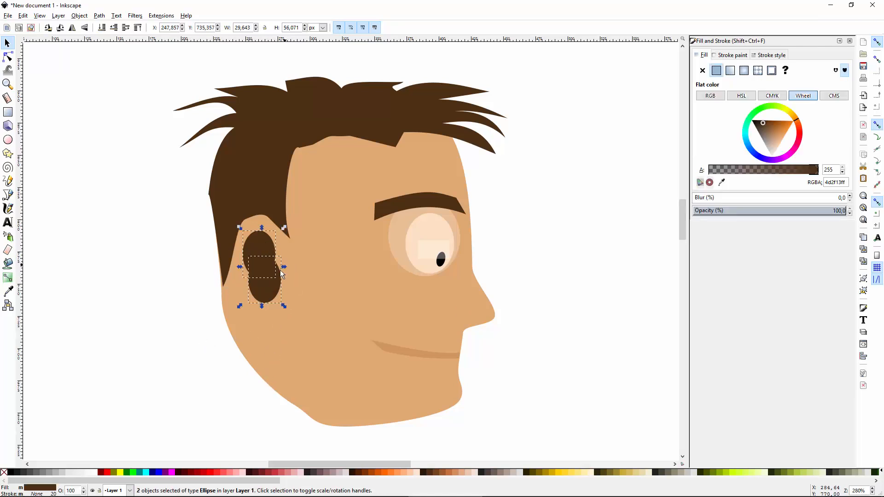
click(103, 18)
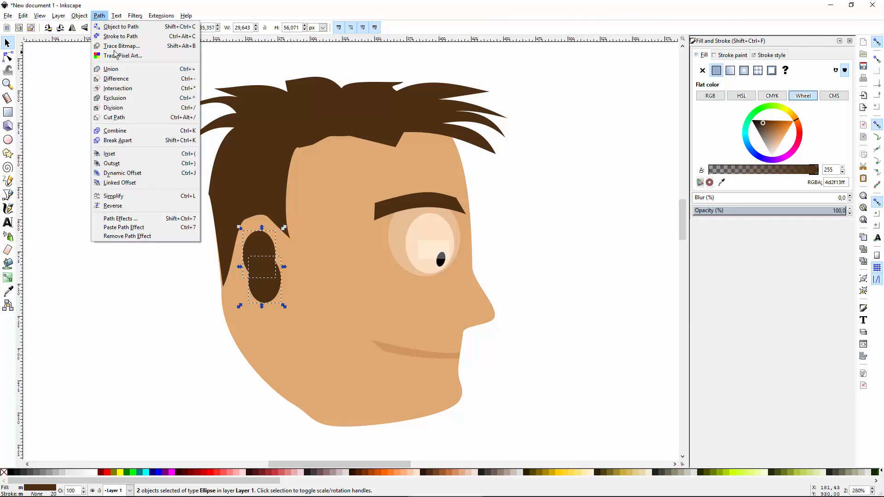
click(115, 69)
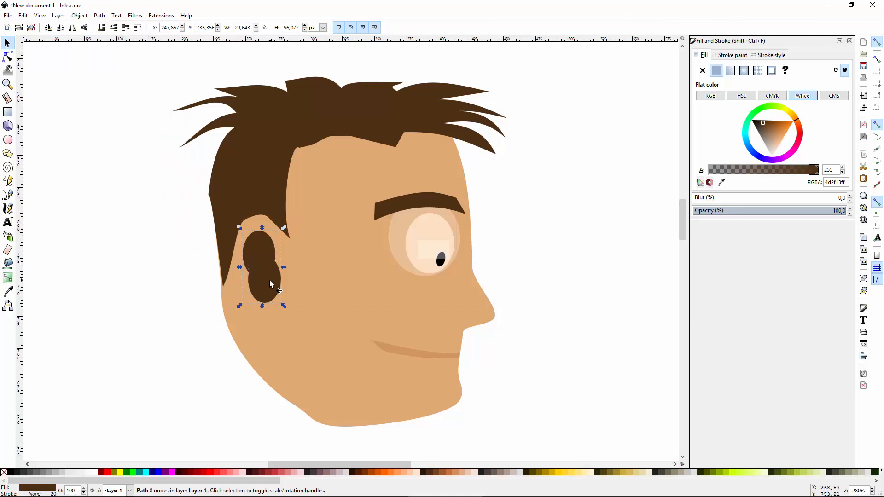
- Rotate the merged ear shape slightly clockwise so it stands upright, and position it below the hair notch
click(271, 286)
drag(283, 231, 289, 234)
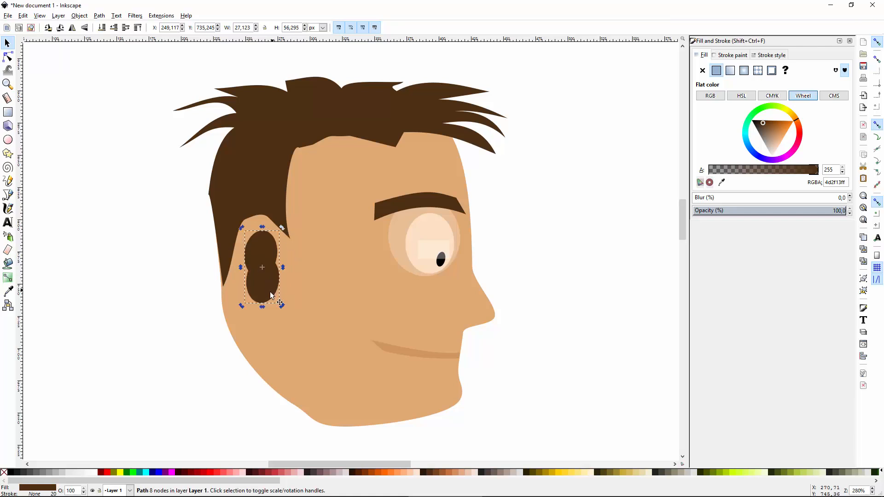
click(508, 241)
click(261, 281)
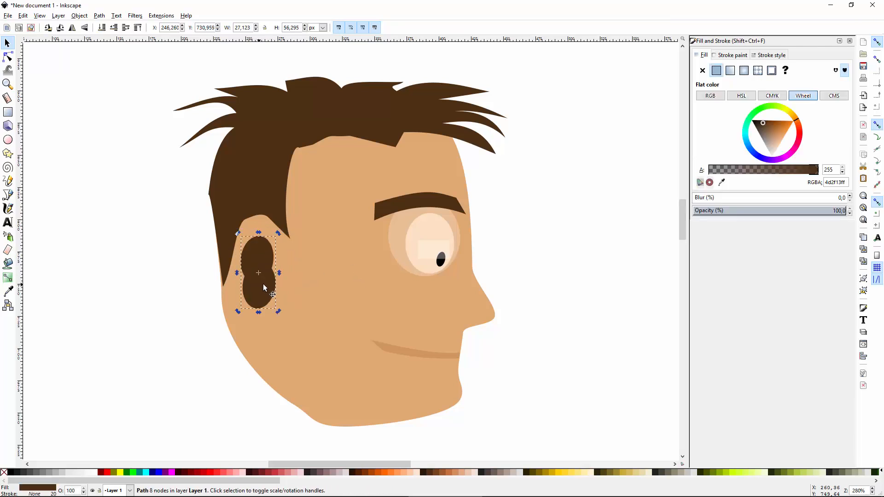
double_click(262, 284)
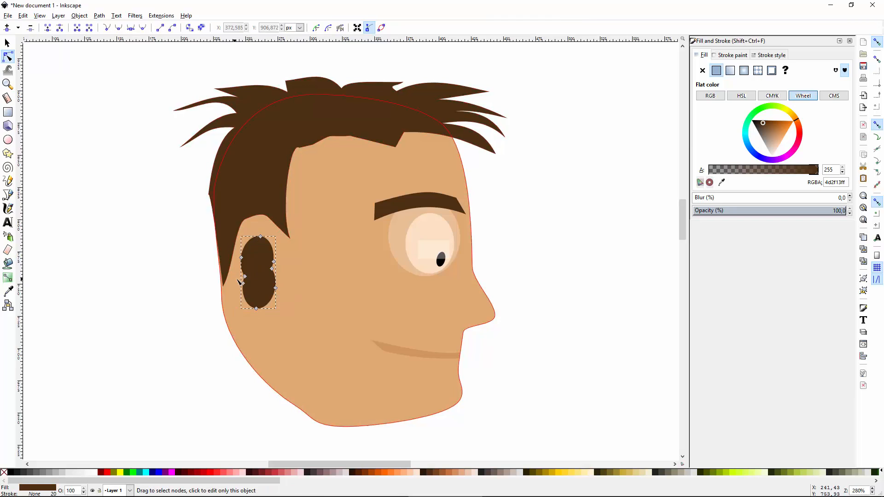
key(F1)
drag(265, 287, 259, 289)
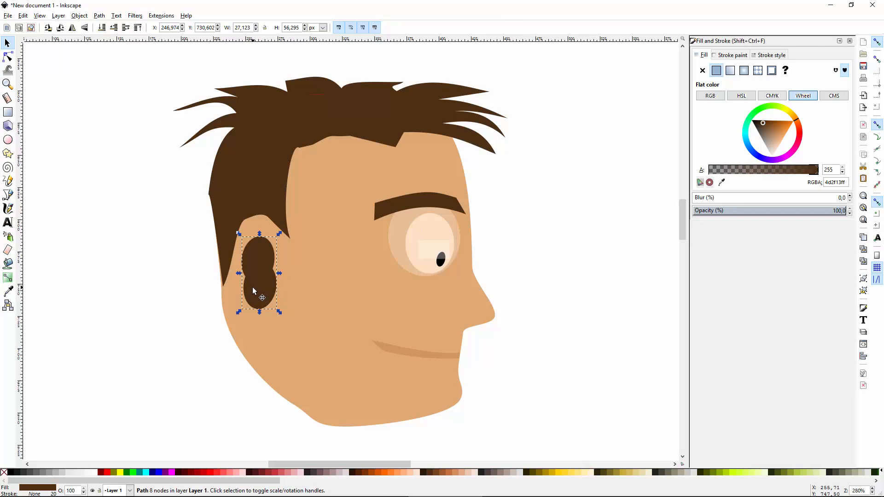
- Offset a copy of the ear towards the face and fill it with the sampled skin colour dfaa74, leaving a dark crescent
drag(251, 288, 261, 288)
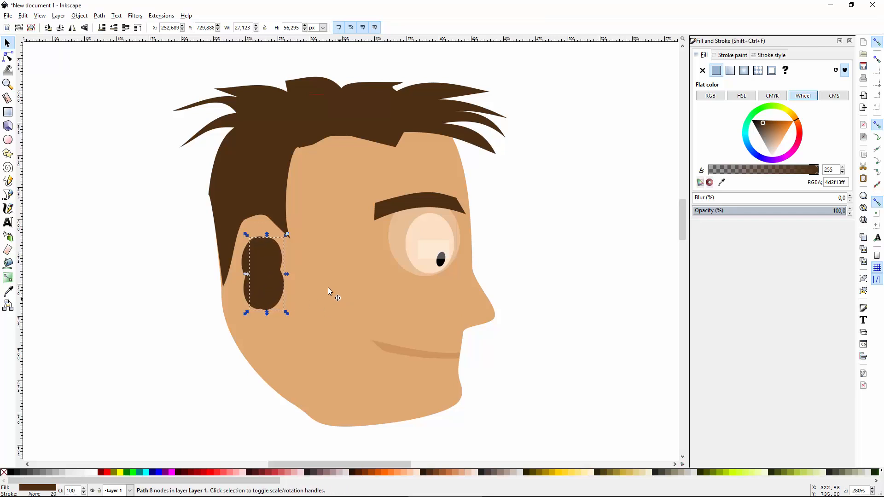
key(d)
click(335, 250)
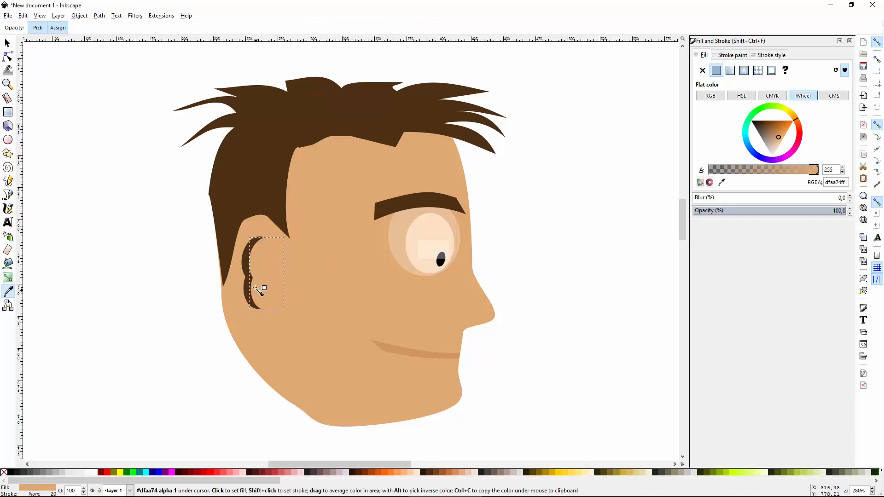
key(s)
drag(263, 265, 262, 272)
- Lighten the dark ear crescent to the skin-shadow brown c78e5a
click(163, 286)
click(244, 252)
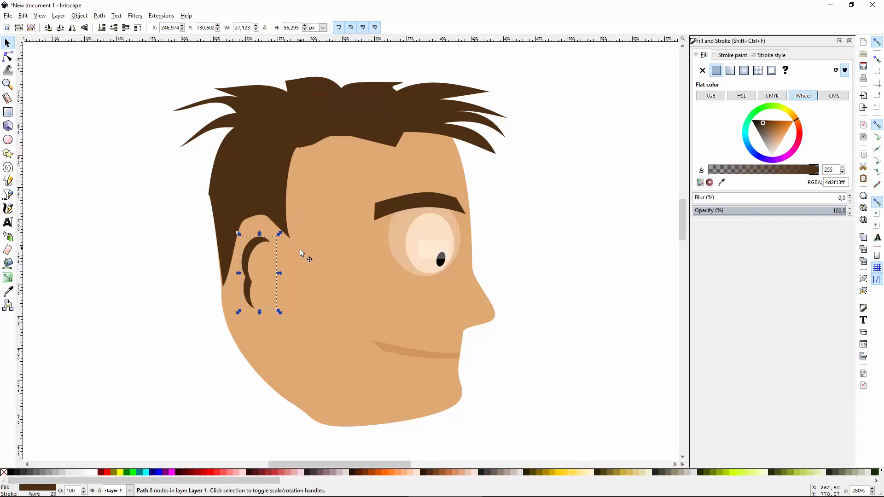
drag(779, 133, 773, 131)
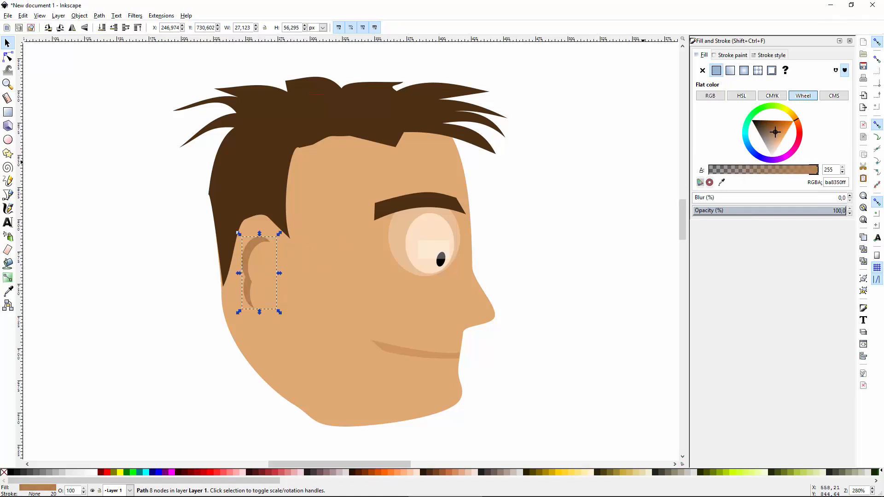
drag(778, 132, 777, 134)
click(570, 316)
- Draw a rectangle for the neck beneath the jaw and move its lower corner nodes inward to taper it
scroll(570, 316, down, 2)
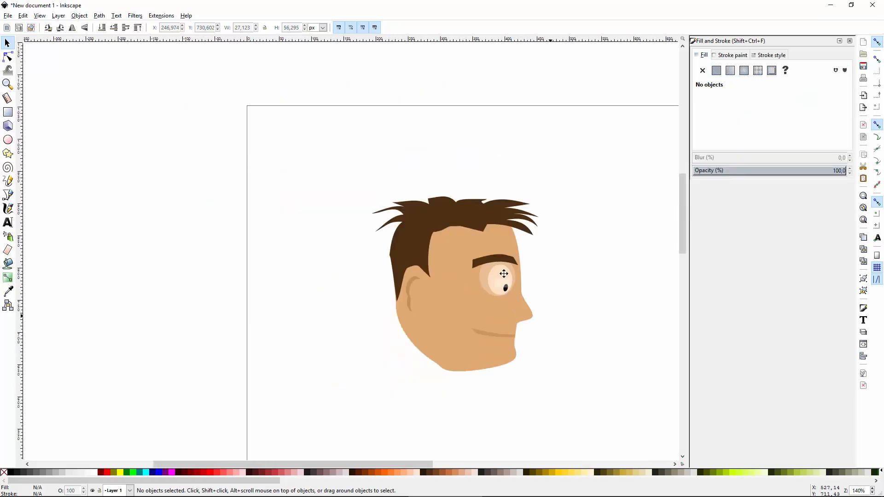
drag(570, 316, 440, 227)
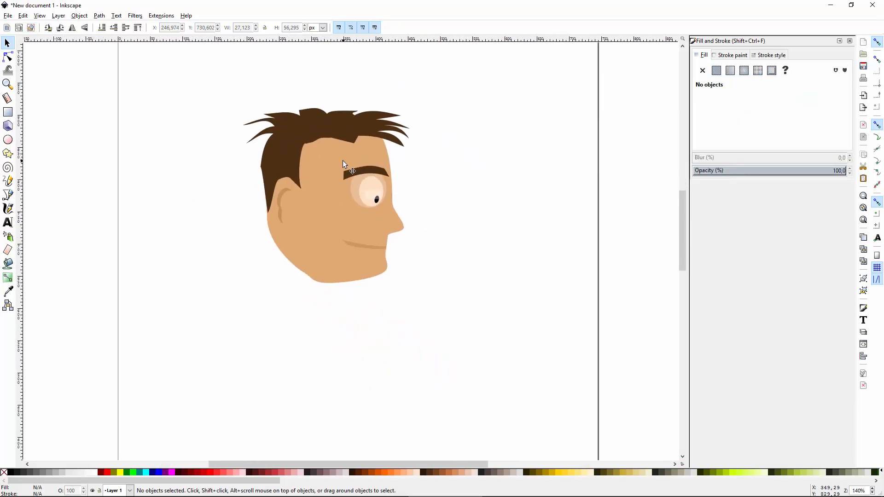
scroll(313, 217, up, 1)
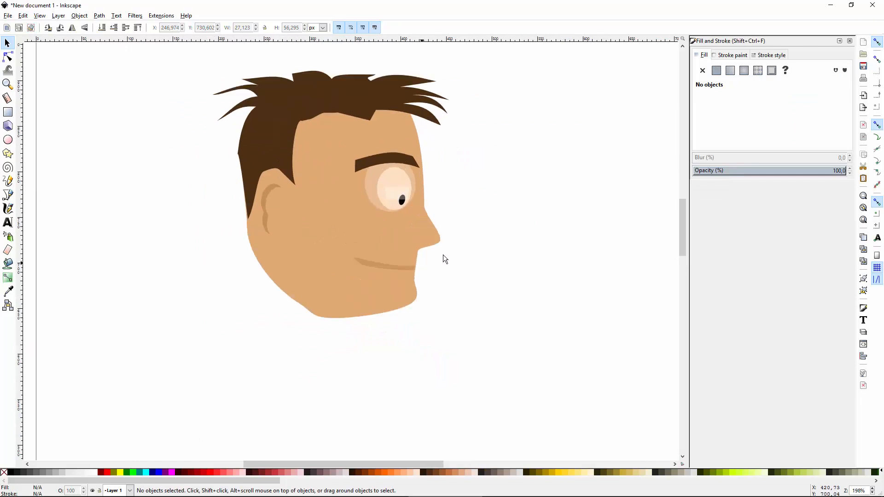
scroll(363, 264, down, 2)
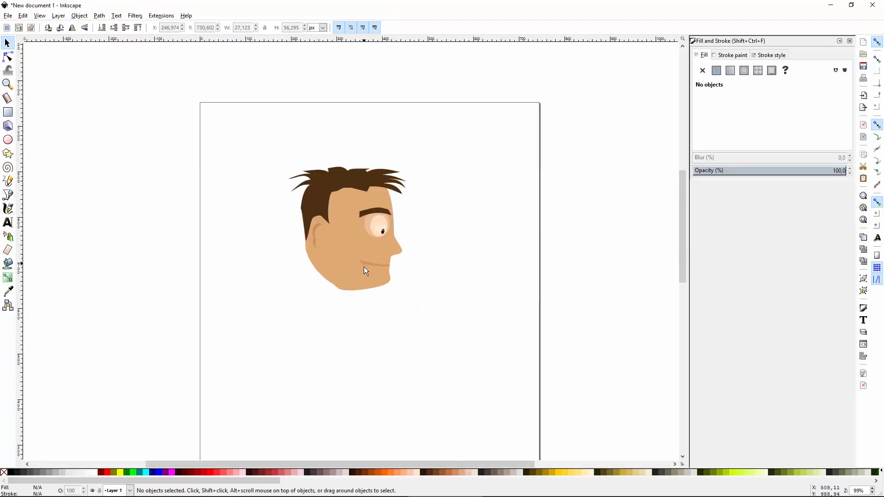
scroll(350, 283, up, 2)
drag(303, 247, 358, 304)
key(n)
drag(304, 304, 310, 305)
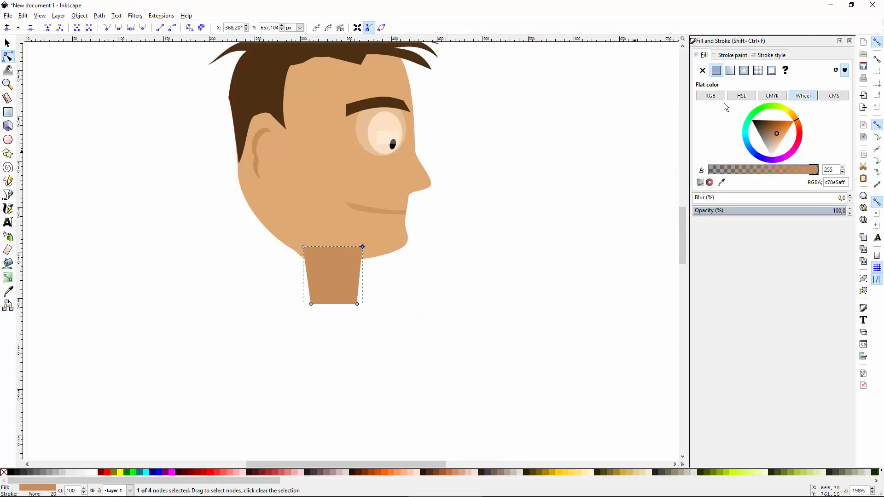
- Fill the neck with a vertical linear gradient from brown to skin colour, and place it behind the head
click(730, 70)
key(d)
drag(303, 275, 337, 289)
click(319, 217)
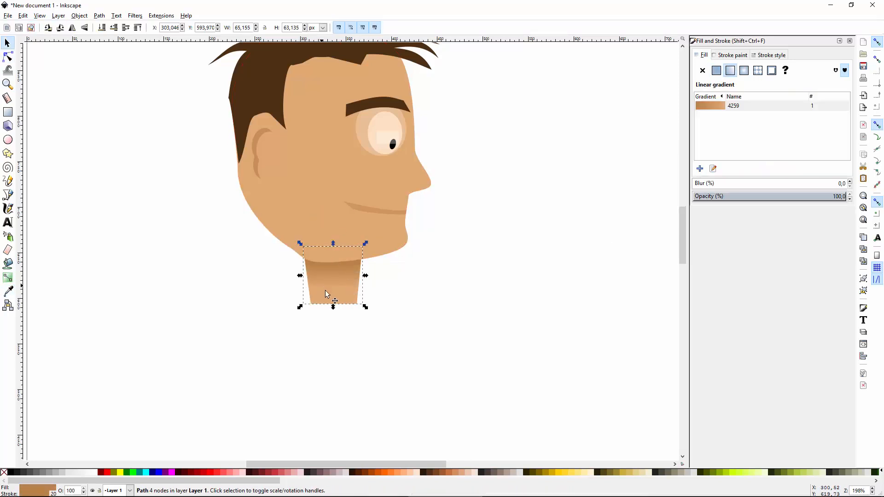
- Move the neck's bottom corner nodes further inward to narrow its base
drag(336, 302, 328, 321)
key(ctrl+z)
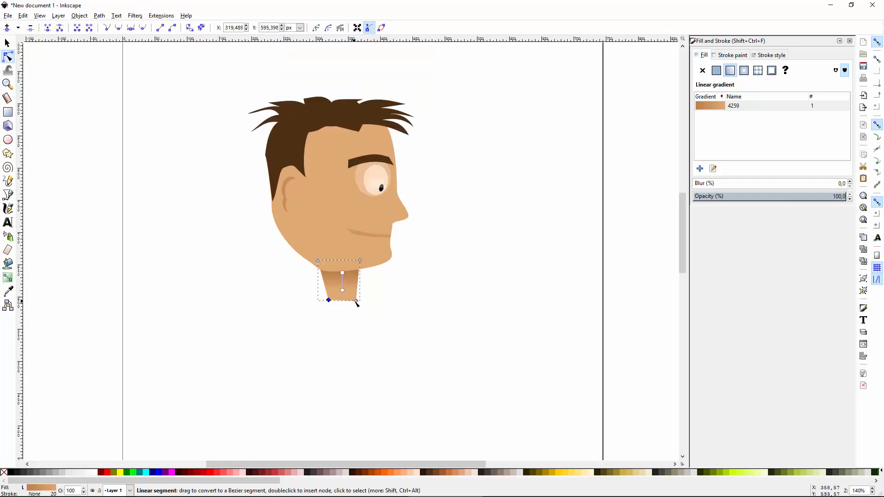
drag(357, 304, 354, 303)
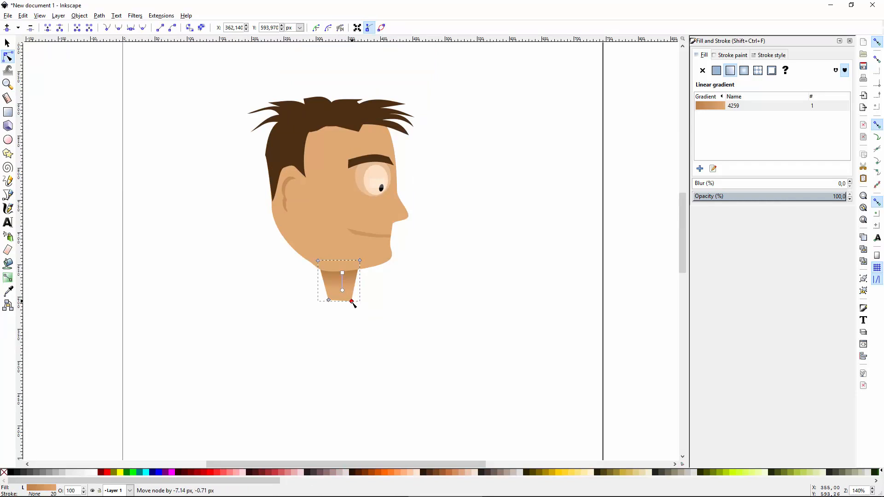
- Draw a brown rectangle about 111 × 219 px directly below the neck for the torso
scroll(379, 365, down, 3)
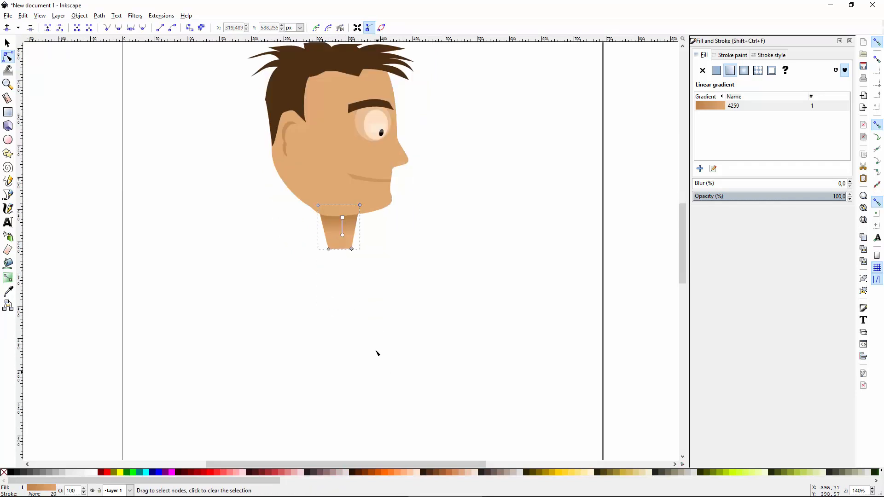
scroll(368, 300, down, 1)
click(345, 298)
key(r)
drag(323, 263, 374, 363)
scroll(392, 352, up, 1)
key(s)
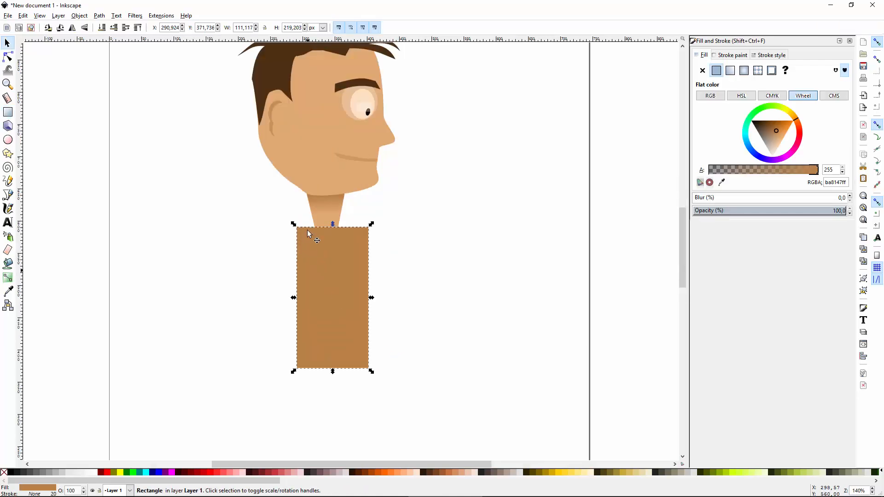
- Convert the torso rectangle to a path, and add and move nodes to form the sloped shoulder and bulging upper back
key(n)
key(ctrl+shift+c)
drag(296, 227, 262, 234)
double_click(275, 288)
drag(274, 288, 260, 303)
drag(262, 234, 302, 225)
- Pull the torso's front corners inward and add nodes on the front edge to shape the chest and belly
drag(369, 227, 356, 225)
double_click(361, 274)
drag(361, 274, 371, 266)
drag(369, 369, 348, 371)
double_click(357, 332)
drag(356, 331, 365, 341)
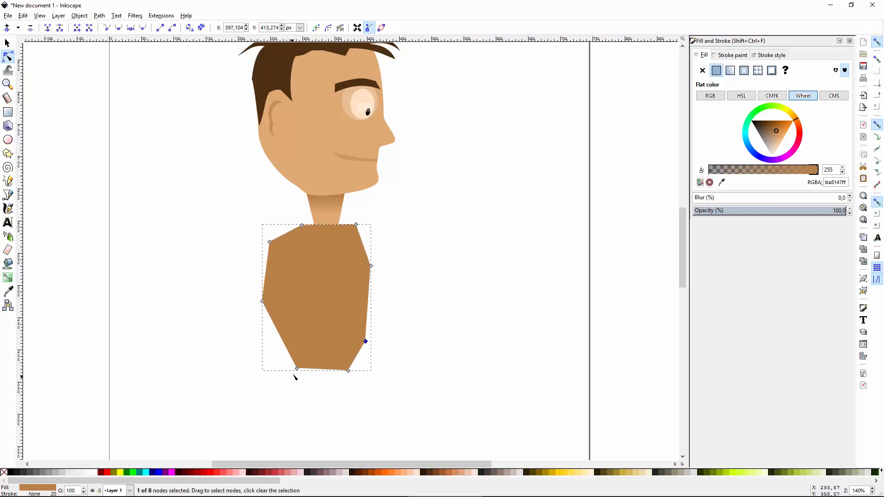
- Move the torso's two bottom corner nodes down and outward to lengthen the body and widen the waist
drag(297, 368, 288, 390)
drag(349, 371, 358, 392)
scroll(424, 379, down, 2)
scroll(426, 444, up, 2)
- Round the upper back, and add a node on the torso's back edge to curve it in towards the waist
drag(264, 211, 256, 207)
drag(260, 237, 267, 226)
drag(268, 177, 274, 170)
click(277, 277)
double_click(282, 303)
drag(282, 303, 284, 304)
drag(277, 272, 274, 271)
- Add a node at the front of the torso's shoulder to bevel the edge between collar and chest
drag(354, 160, 363, 175)
double_click(357, 173)
click(7, 43)
click(400, 381)
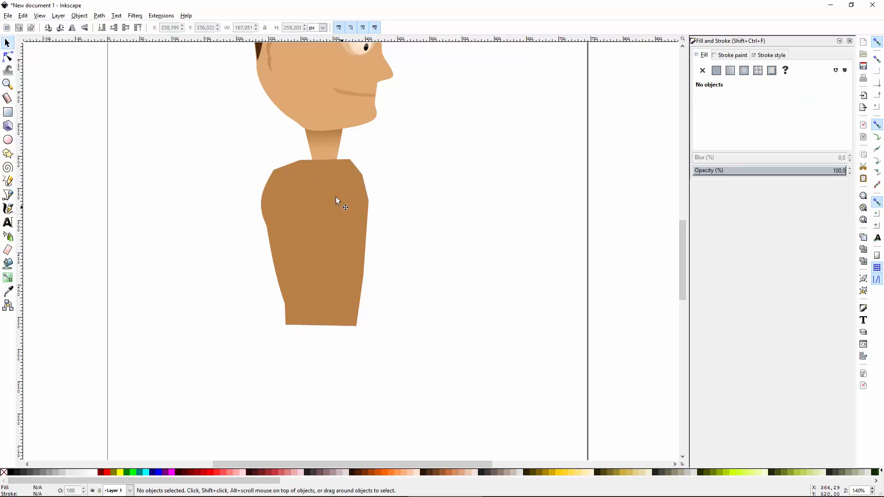
- Draw a rectangle about 42 × 129 px on the torso for the sleeve, colour it a2703d and tilt it backwards
key(r)
drag(302, 166, 328, 247)
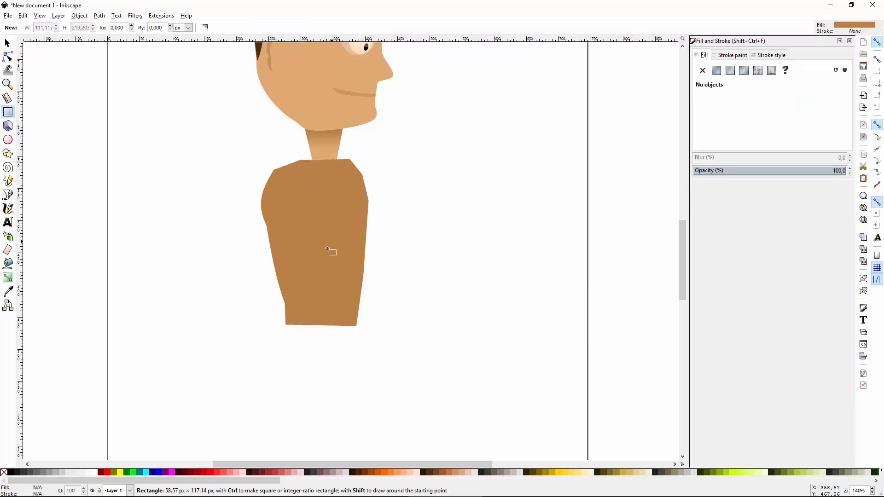
drag(777, 132, 774, 130)
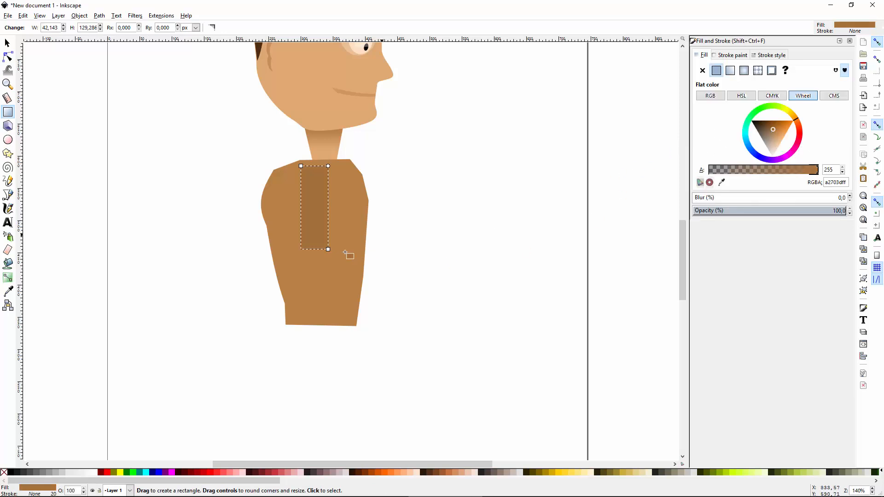
key(s)
click(308, 227)
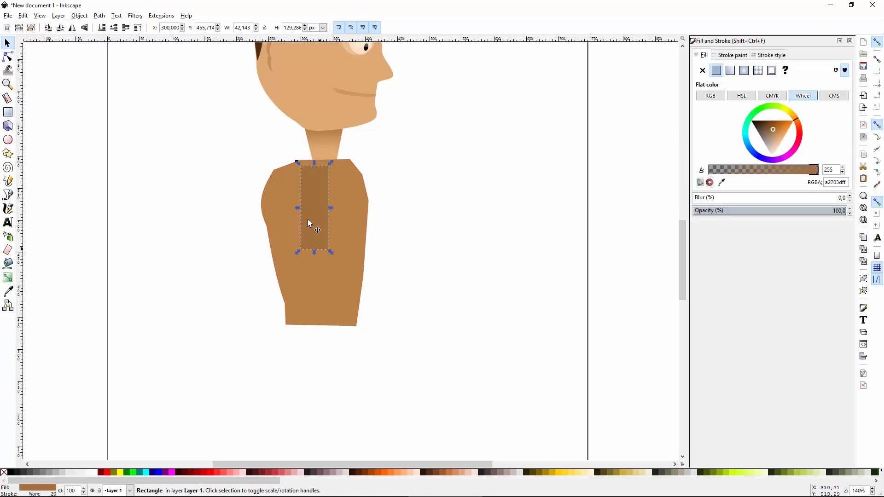
drag(330, 164, 305, 198)
- Convert the sleeve rectangle to a path and add nodes around its upper end to shape the shoulder
key(n)
key(ctrl+shift+c)
double_click(323, 176)
click(299, 175)
double_click(299, 175)
key(s)
- Draw a narrow upright rectangle for the lower arm near the sleeve's end and rotate it so it slants forward
key(r)
drag(286, 245, 308, 309)
key(s)
click(304, 293)
mouse_move(311, 239)
mouse_down()
mouse_move(306, 298)
mouse_move(316, 280)
mouse_move(332, 282)
mouse_move(322, 255)
mouse_move(321, 321)
mouse_up()
key(n)
key(Escape)
- Fill the forearm with the face's skin colour dfaa74 and fit it against the end of the sleeve
key(s)
key(r)
key(d)
click(339, 124)
key(s)
click(318, 282)
drag(324, 252, 307, 249)
drag(328, 306, 322, 289)
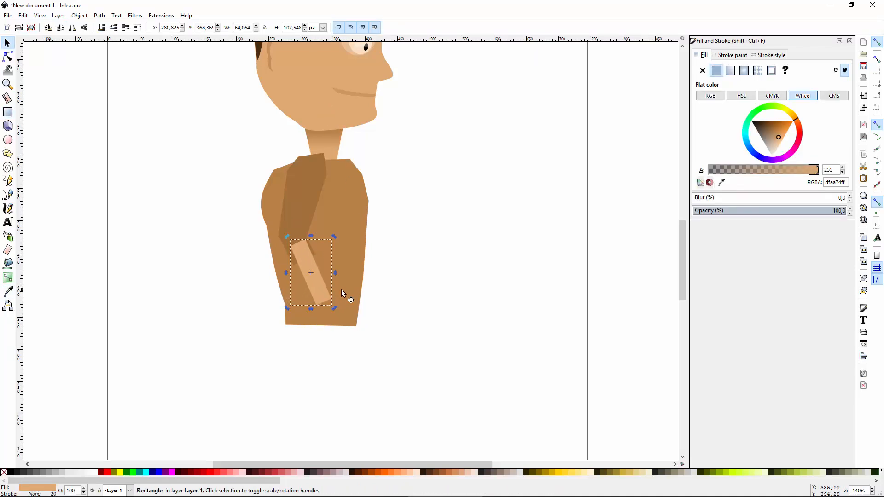
- Draw a skin-coloured rectangle for the hand at the lower end of the forearm
click(536, 396)
scroll(437, 296, down, 1)
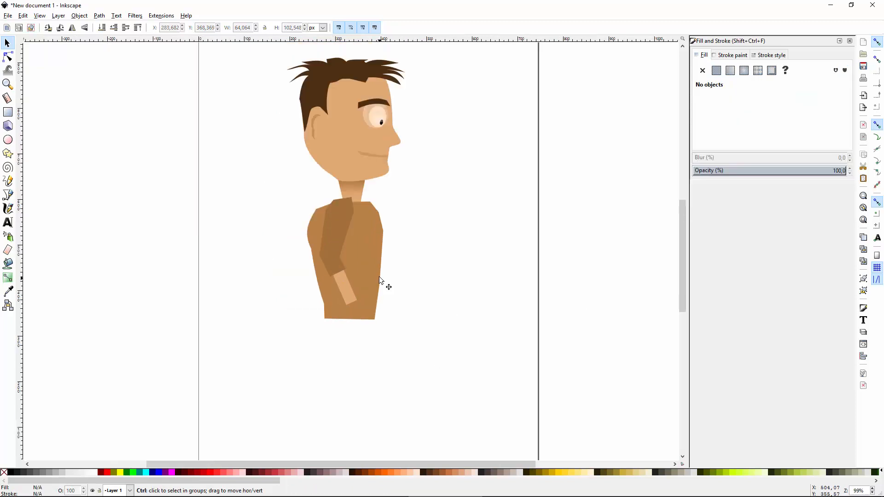
scroll(380, 280, up, 1)
scroll(357, 329, up, 1)
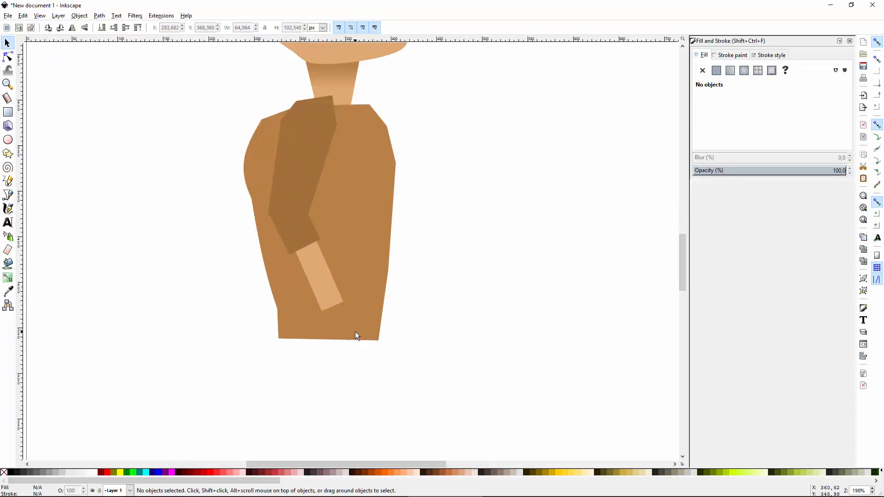
scroll(373, 343, up, 1)
key(r)
mouse_move(303, 260)
mouse_down()
mouse_move(339, 296)
mouse_move(281, 277)
mouse_move(311, 312)
mouse_move(355, 291)
mouse_up()
scroll(339, 295, up, 1)
- Add nodes to the hand's edges and move them outward to shape an angular fist that widens from the wrist
key(n)
double_click(289, 290)
double_click(317, 306)
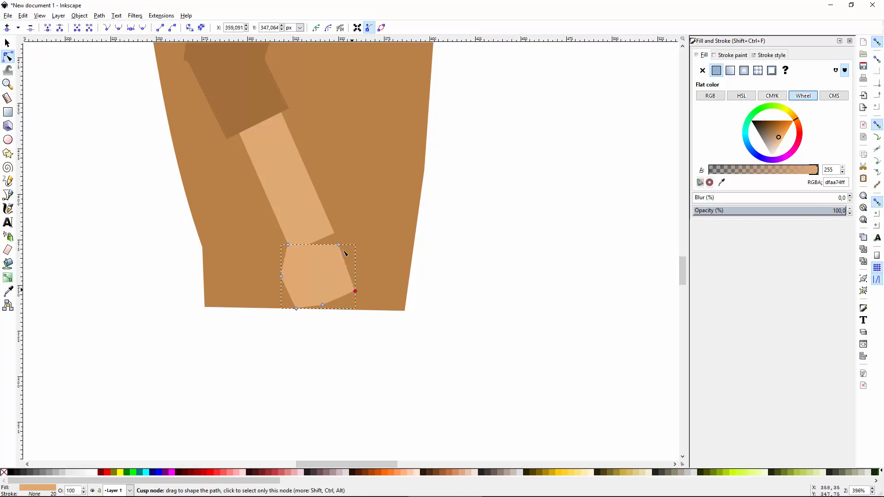
drag(338, 248, 350, 248)
double_click(353, 269)
drag(353, 269, 364, 270)
click(466, 357)
- Draw a thin slanted bar for a finger crease, colour it slightly darker than the skin and place it on the fist
scroll(463, 356, up, 4)
drag(243, 248, 249, 293)
drag(252, 290, 262, 290)
click(777, 135)
drag(249, 292, 314, 260)
- Duplicate the finger crease twice and space the copies across the lower part of the fist
key(s)
key(ctrl+z)
key(ctrl+d)
key(ctrl+d)
click(430, 264)
scroll(430, 264, down, 6)
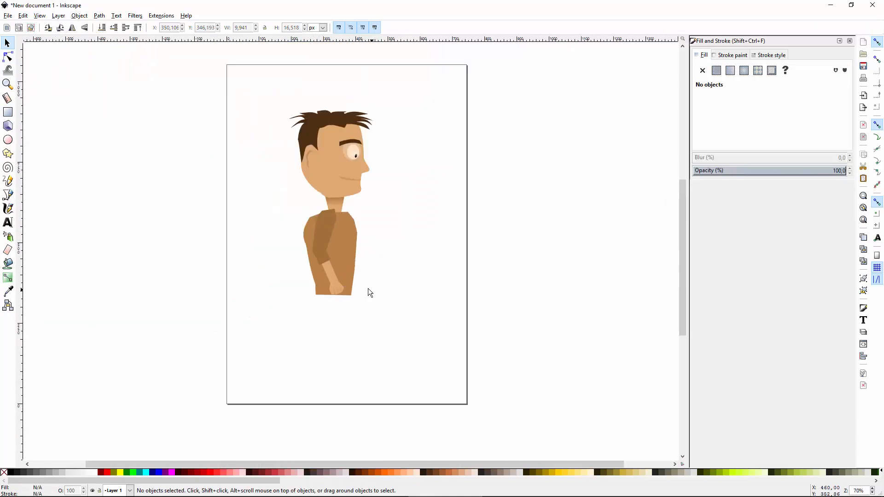
scroll(344, 292, up, 2)
scroll(336, 303, up, 4)
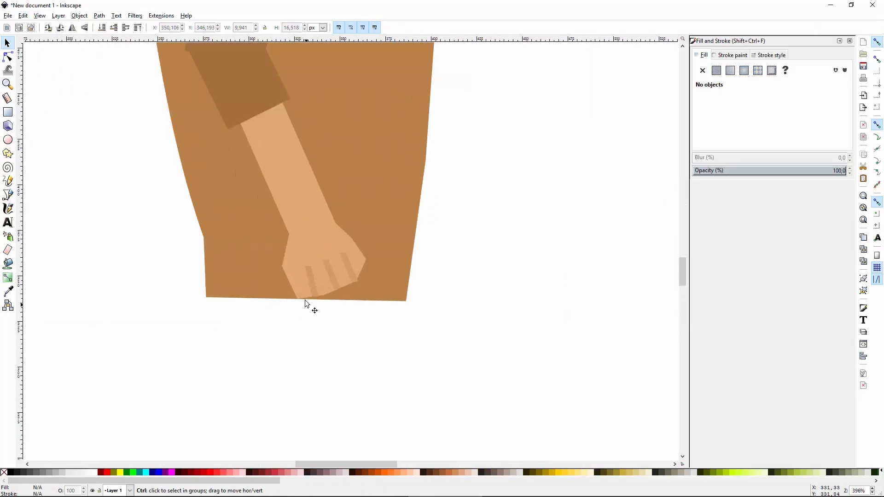
- Add nodes to the fist's lower edge beside the rear finger crease and move them to set the little finger back
key(n)
click(317, 296)
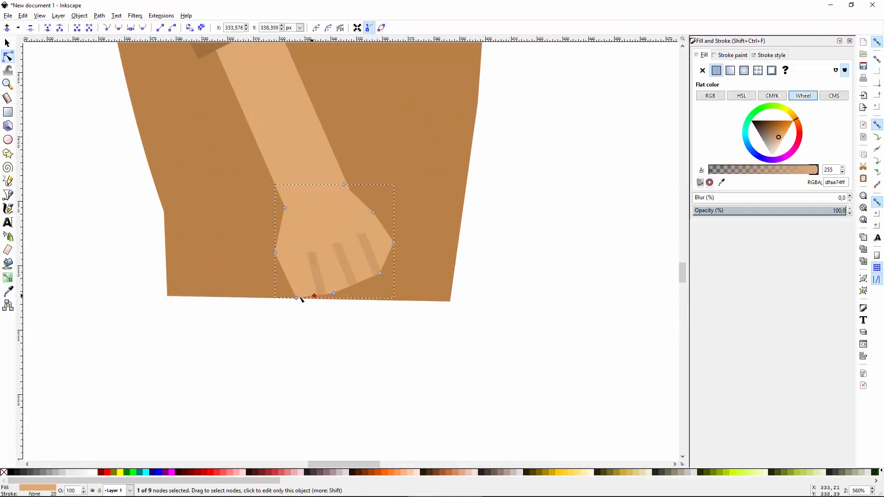
double_click(312, 289)
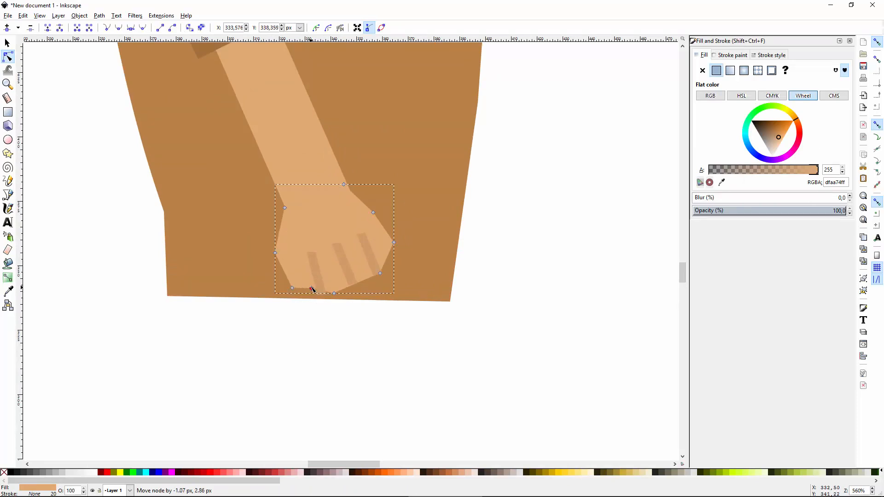
click(317, 289)
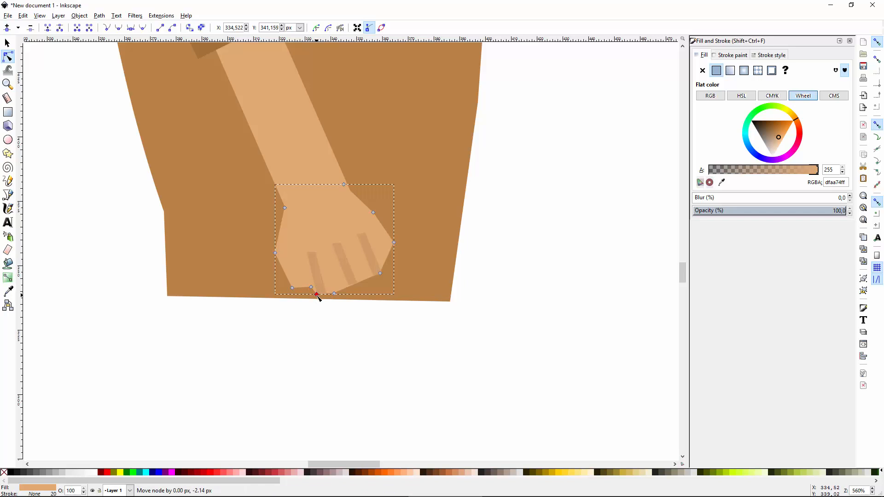
drag(311, 287, 290, 282)
click(402, 335)
click(299, 290)
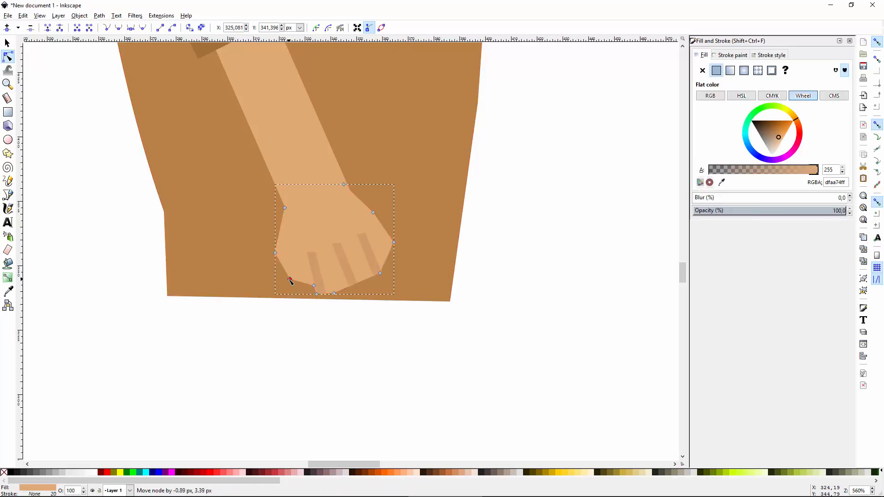
- Adjust the lower end nodes of the finger creases so they follow the fist's reshaped lower edge
key(s)
click(315, 287)
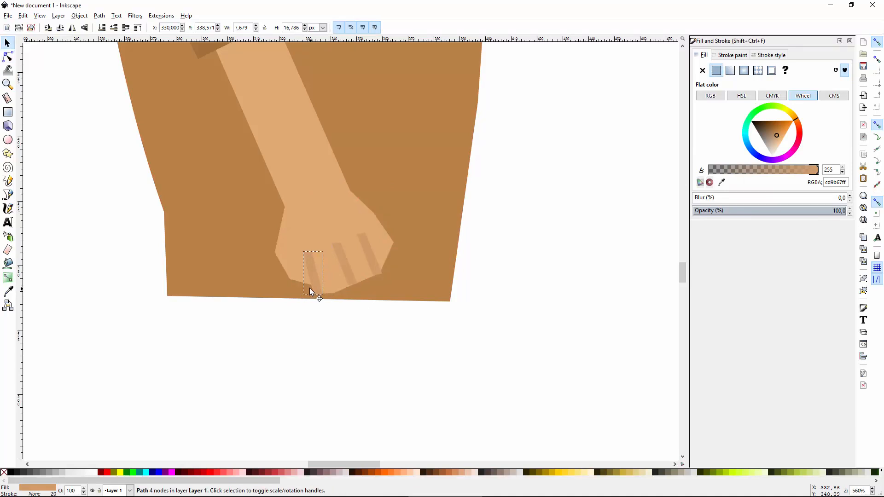
click(349, 283)
click(379, 273)
key(n)
drag(382, 271, 355, 285)
click(354, 286)
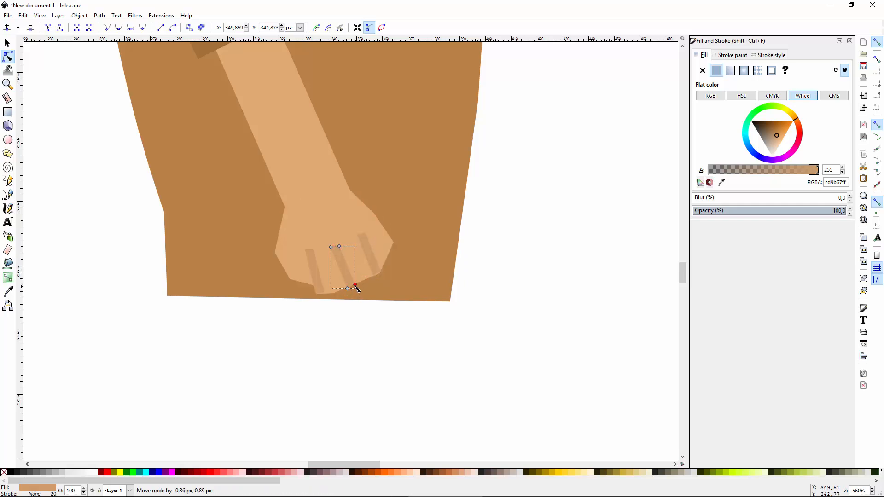
click(324, 291)
click(327, 293)
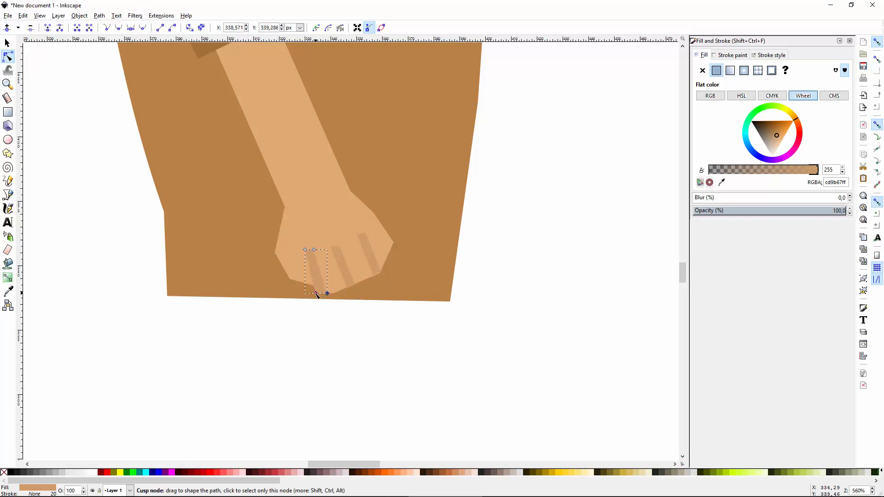
drag(317, 295, 318, 296)
key(s)
click(508, 344)
scroll(495, 246, down, 1)
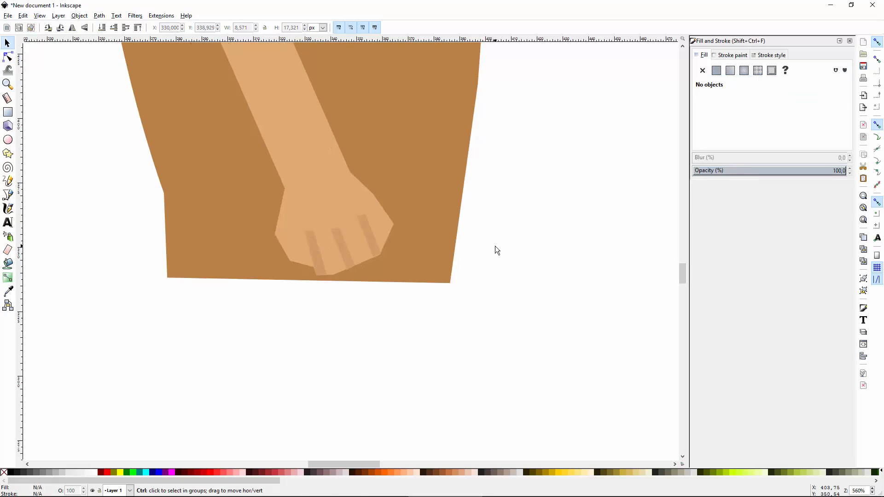
scroll(496, 246, down, 2)
scroll(443, 237, down, 2)
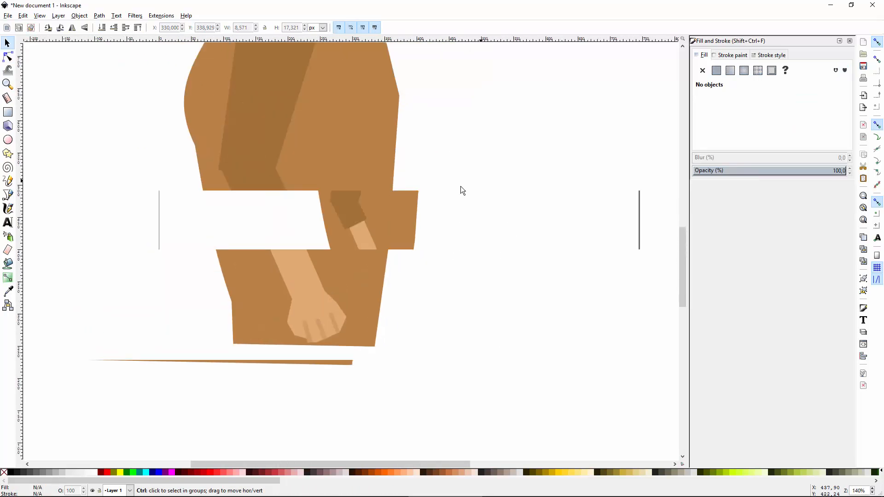
key(r)
drag(306, 268, 377, 278)
key(s)
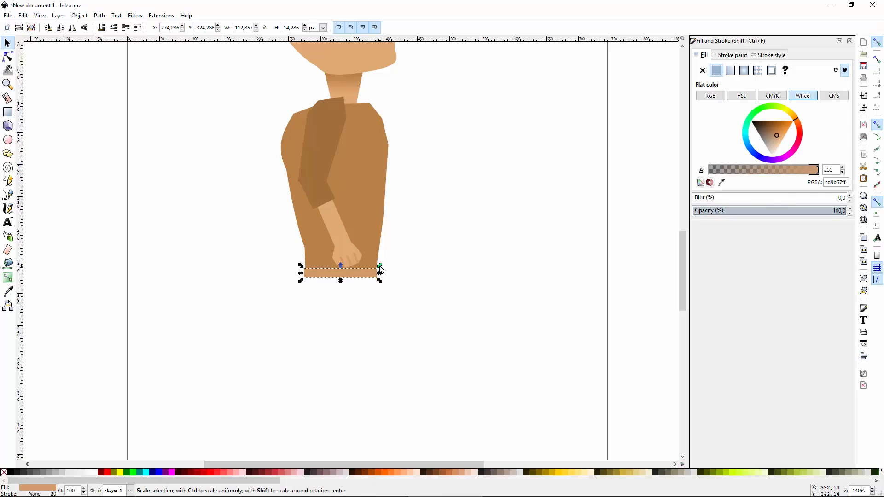
key(Delete)
- Draw a rectangle below the torso for the skirt and move its lower corners outward so it flares
key(r)
drag(303, 268, 373, 346)
key(n)
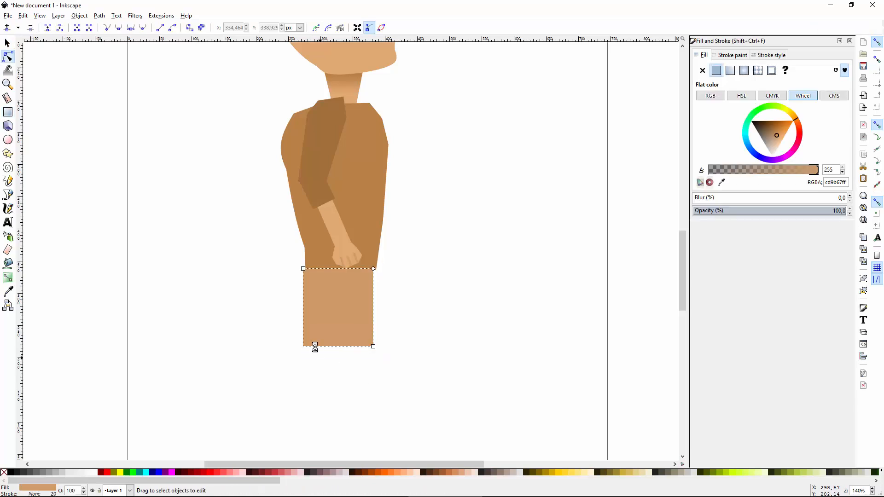
drag(303, 347, 284, 327)
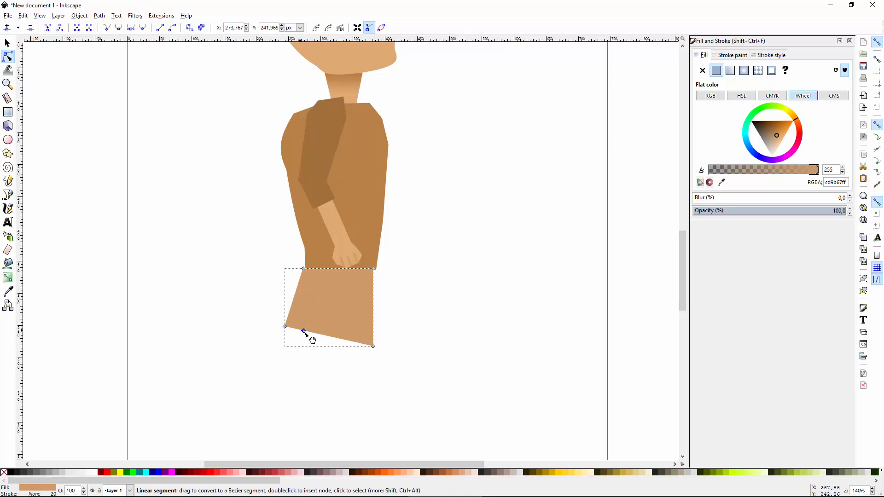
mouse_move(303, 324)
mouse_down()
mouse_move(304, 314)
mouse_move(314, 342)
mouse_move(335, 340)
mouse_move(326, 325)
mouse_move(352, 346)
mouse_move(386, 338)
mouse_up()
- Add nodes along the skirt's hem and shape them into a torn edge with jagged points and curved notches
click(332, 327)
double_click(333, 338)
click(357, 342)
double_click(356, 340)
double_click(374, 342)
- Fit the skirt against the torso's lower edge and stretch it to about 145 px tall
key(s)
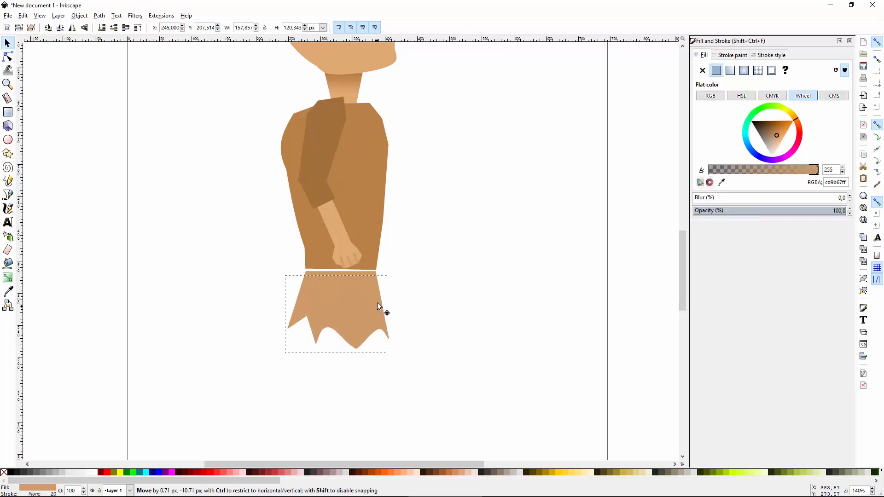
scroll(321, 342, down, 3)
drag(339, 293, 341, 309)
key(Escape)
scroll(390, 171, down, 2)
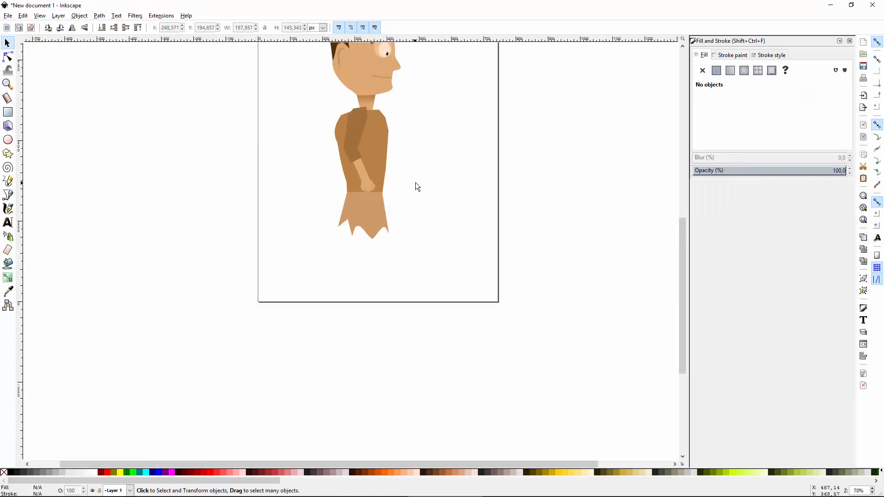
- Draw a rectangle about 73 by 157 px below the torso for the thigh and fill it with the face's skin colour
scroll(364, 254, up, 3)
scroll(362, 302, up, 1)
key(r)
mouse_move(352, 271)
mouse_down()
mouse_move(384, 320)
mouse_move(385, 343)
mouse_move(358, 333)
mouse_move(356, 319)
mouse_up()
scroll(382, 154, up, 2)
key(d)
click(357, 89)
scroll(391, 258, down, 1)
key(s)
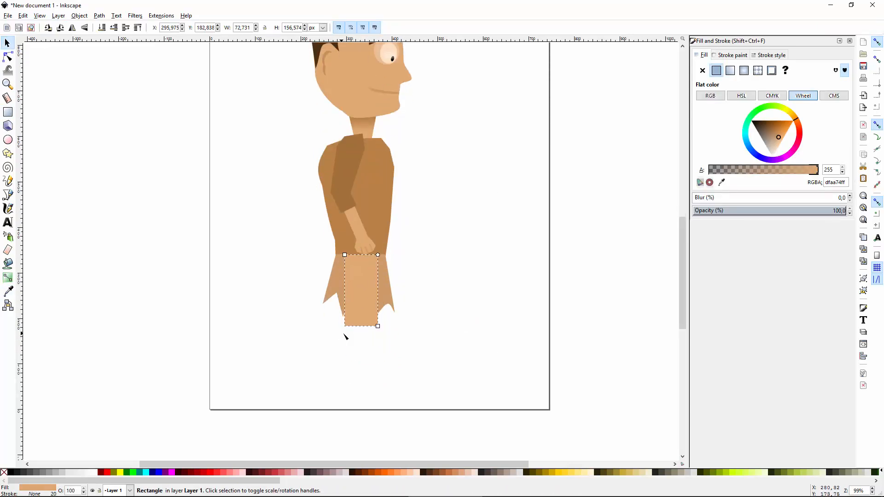
- Convert the thigh rectangle to a path and move its corner nodes to slant it forward toward the knee
key(n)
key(ctrl+shift+c)
drag(345, 254, 340, 254)
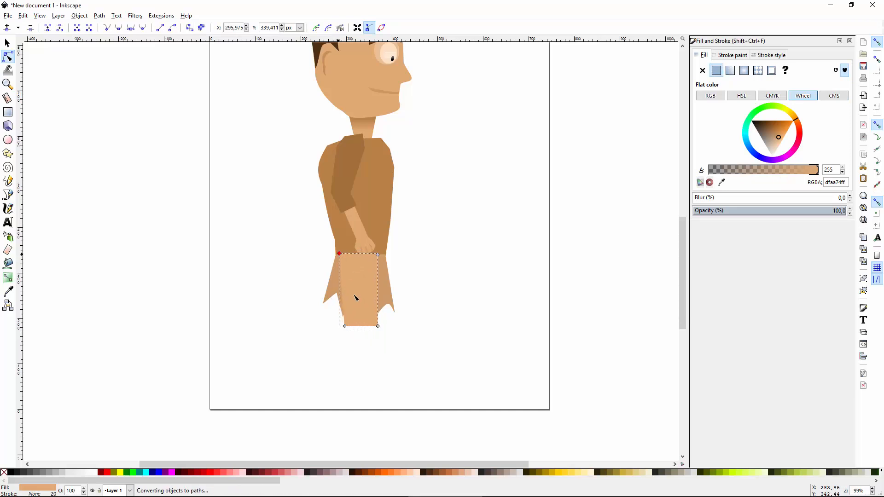
drag(345, 326, 389, 318)
drag(385, 330, 385, 336)
- Add a skin-coloured lower leg about 39 by 140 px below the thigh, widening its knee end and tapering it toward the ankle
key(s)
key(ctrl+v)
key(n)
drag(385, 393, 372, 370)
key(s)
key(n)
drag(364, 323, 360, 327)
drag(382, 324, 386, 328)
- Lower the thigh to the bottom of the stack, behind the skirt
key(Escape)
key(s)
click(368, 313)
key(End)
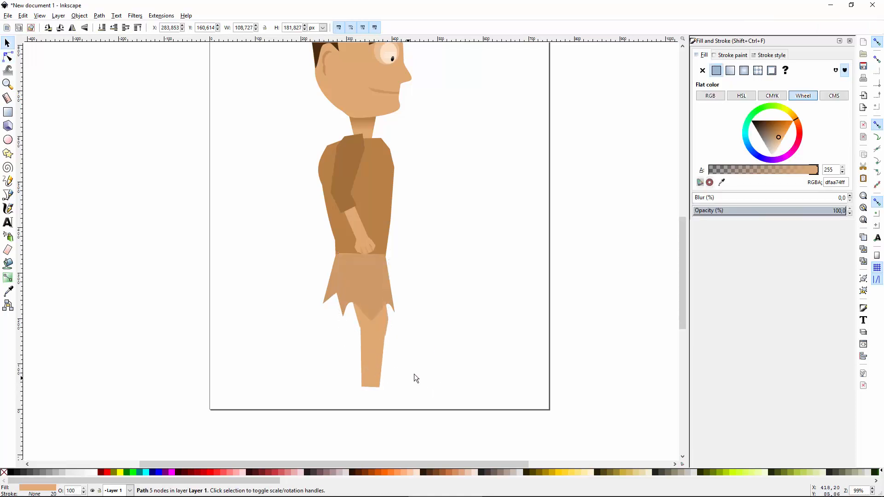
key(Escape)
- Draw a long, flat skin-coloured rectangle for the foot at the ankle and convert it to a path
scroll(401, 336, down, 1)
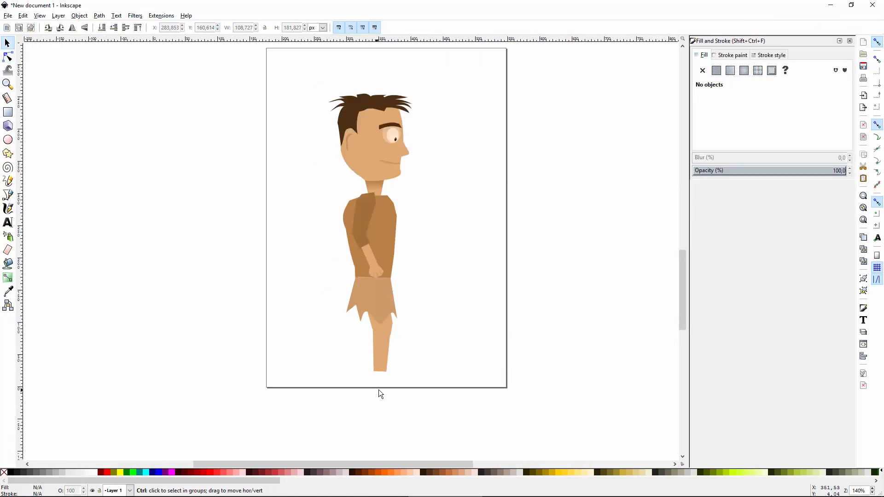
scroll(377, 388, up, 2)
click(372, 342)
key(n)
key(r)
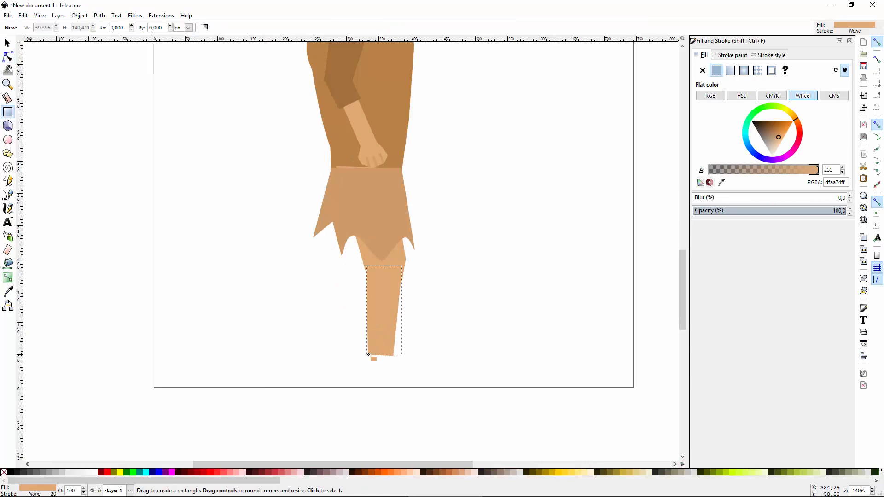
mouse_move(367, 354)
mouse_down()
mouse_move(454, 368)
mouse_move(432, 360)
mouse_up()
key(n)
key(ctrl+shift+c)
- Add and move nodes on the foot to form a curved instep, a low toe end and a rounded heel
scroll(437, 367, up, 1)
scroll(437, 367, up, 1)
double_click(434, 366)
drag(371, 353, 367, 349)
double_click(364, 349)
drag(307, 361, 310, 349)
click(319, 336)
drag(311, 335, 307, 352)
- Refine the nodes of the thigh and lower leg around the knee and adjust the foot's upper toe node
click(378, 138)
drag(383, 129, 389, 126)
click(371, 214)
drag(377, 206, 379, 207)
click(430, 362)
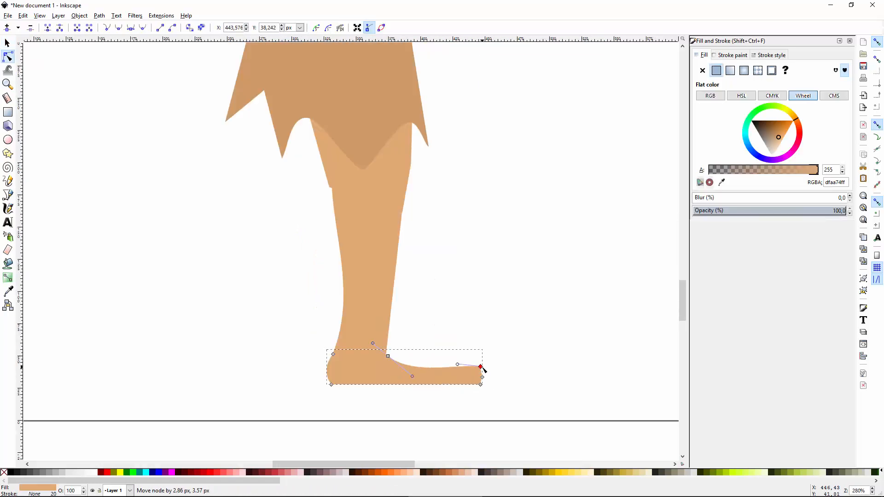
- Select the lower leg and foot together and move them slightly toward the character's back
key(s)
click(531, 416)
scroll(344, 362, down, 3)
click(352, 353)
shift+click(358, 368)
mouse_move(354, 317)
mouse_down()
mouse_move(339, 316)
mouse_move(341, 306)
mouse_move(347, 321)
mouse_up()
- Shift the thigh toward the character's back so it lines up with the lower leg under the skirt
click(342, 287)
click(342, 286)
click(342, 306)
drag(335, 285, 339, 287)
key(n)
key(s)
click(391, 243)
- Recolour the skirt to the dark brown 885f35
scroll(414, 258, up, 3)
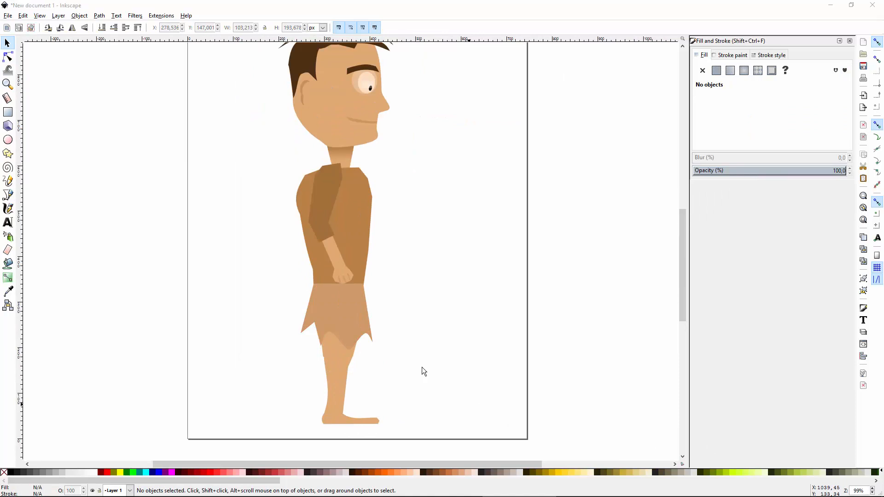
click(352, 335)
scroll(374, 380, up, 1)
click(773, 131)
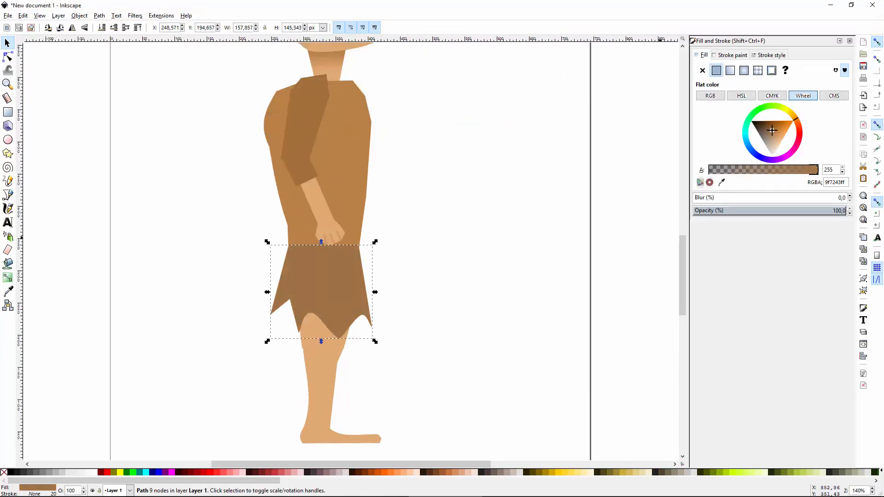
drag(772, 129, 770, 128)
click(461, 161)
- Curve the outlines of the upper arm and the sleeve's elbow section, and round the top of the shoulder
scroll(272, 143, up, 1)
click(286, 151)
drag(286, 150, 339, 196)
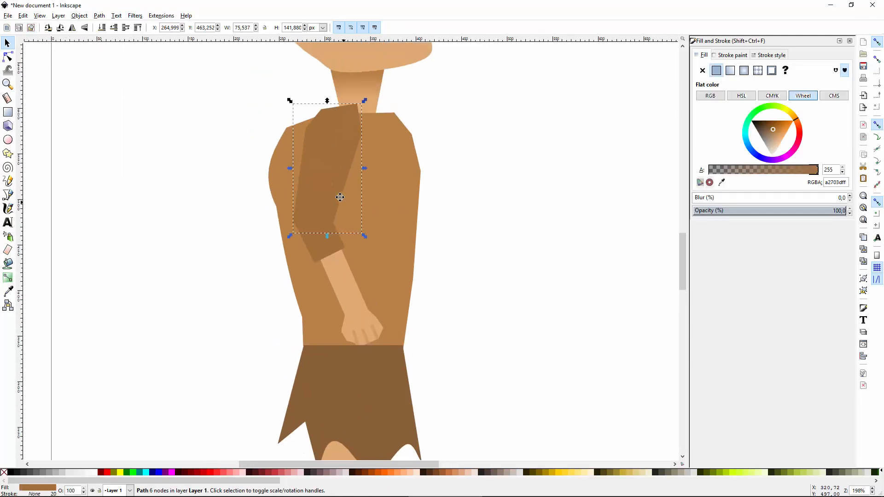
double_click(338, 195)
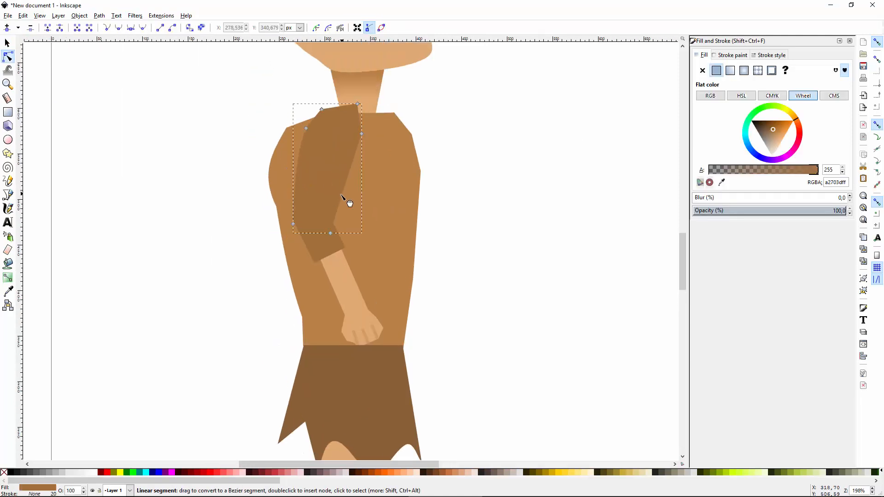
click(302, 242)
key(ctrl+shift+c)
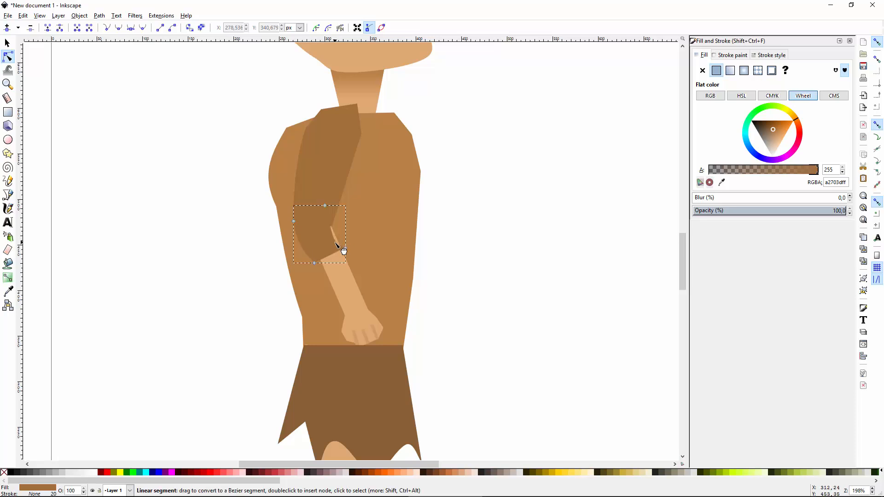
click(491, 279)
click(344, 183)
drag(340, 108, 336, 100)
key(s)
drag(324, 193, 314, 208)
key(ctrl+z)
- Raise the torso's upper back node so the outline meets the arm's rounded shoulder
click(320, 162)
key(n)
drag(324, 114, 326, 108)
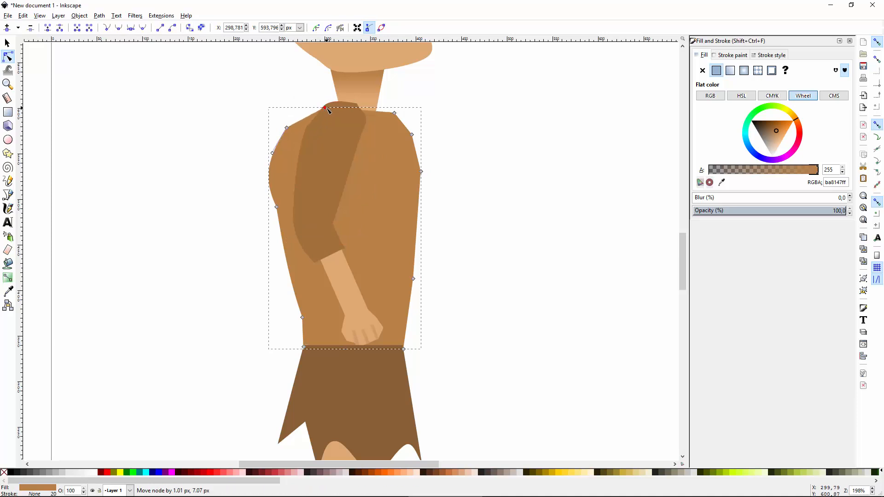
key(s)
click(519, 192)
- Give the torso a linear gradient fill running back to front, with its start stop moved inward to the sleeve
click(374, 215)
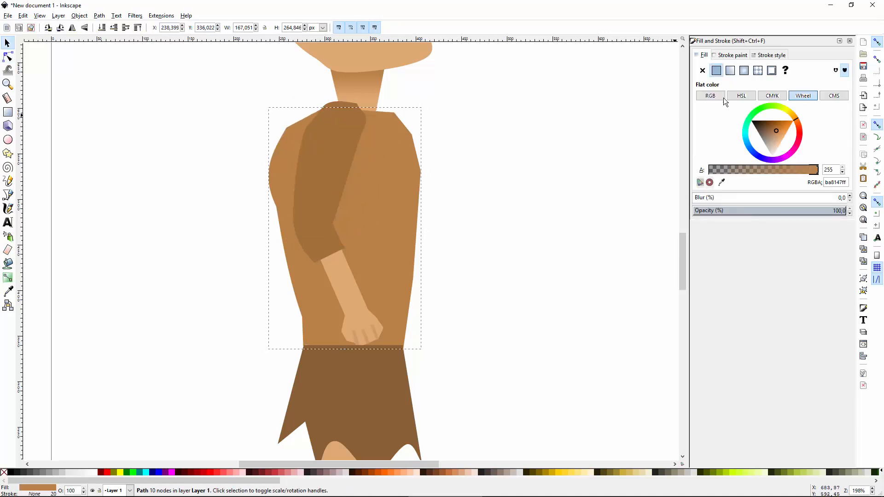
click(730, 71)
key(d)
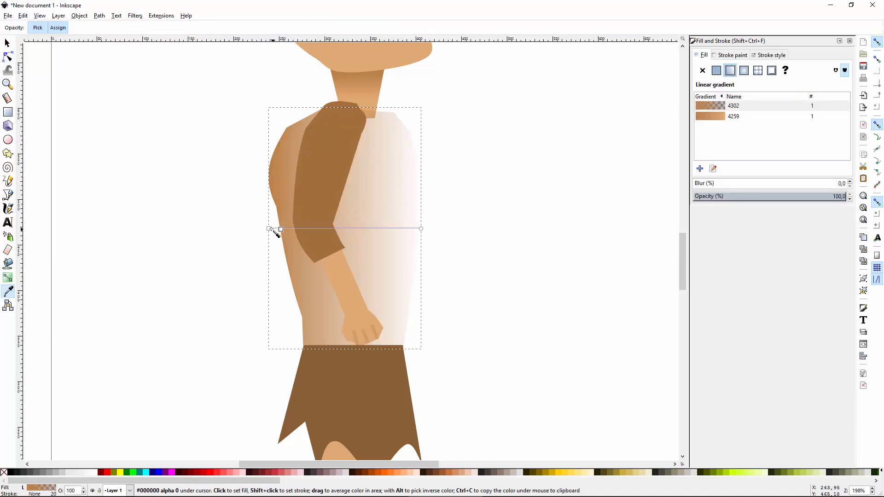
click(307, 221)
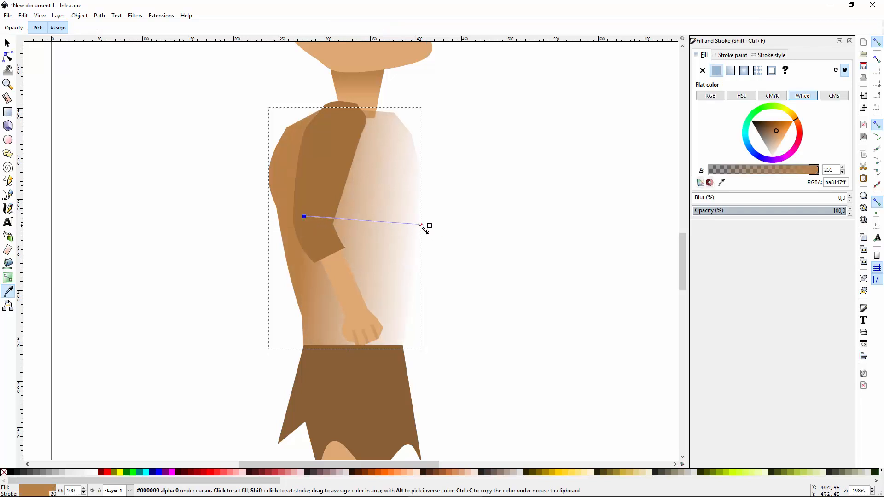
- Make the torso gradient's front stop fully opaque and set it to the light brown d9a46e
drag(791, 168, 820, 172)
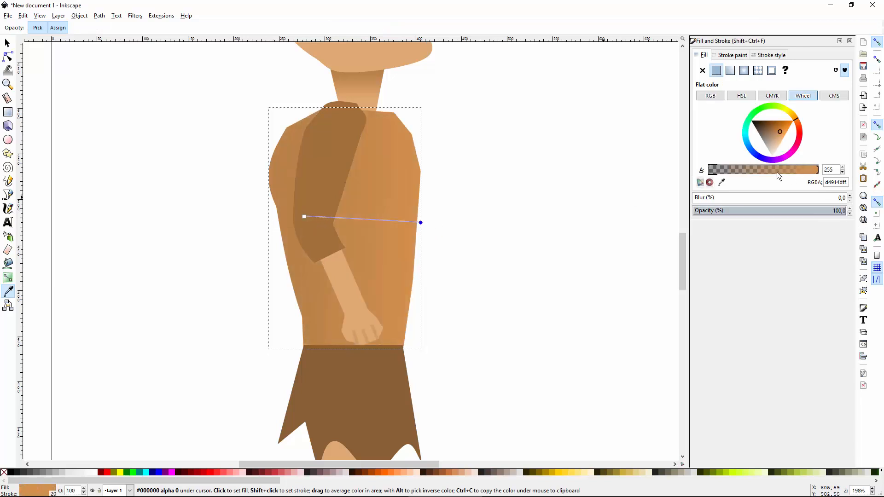
drag(779, 138, 780, 138)
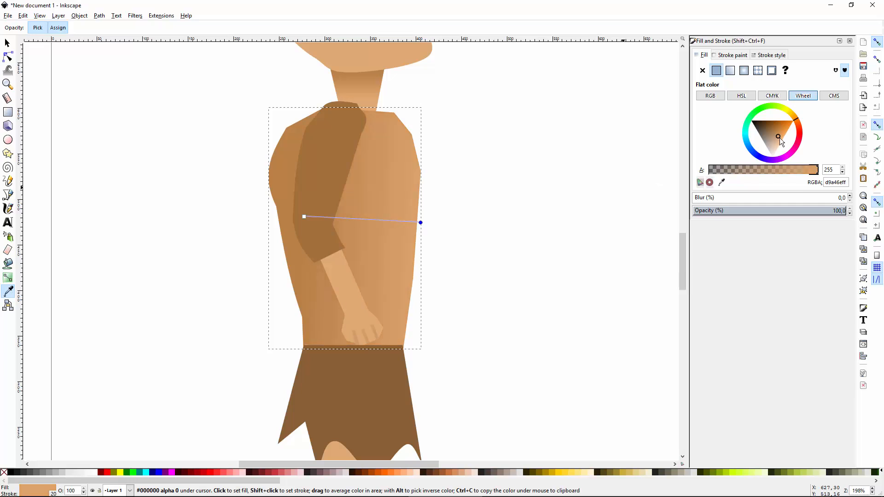
key(s)
click(572, 169)
scroll(571, 187, down, 3)
drag(570, 187, 485, 197)
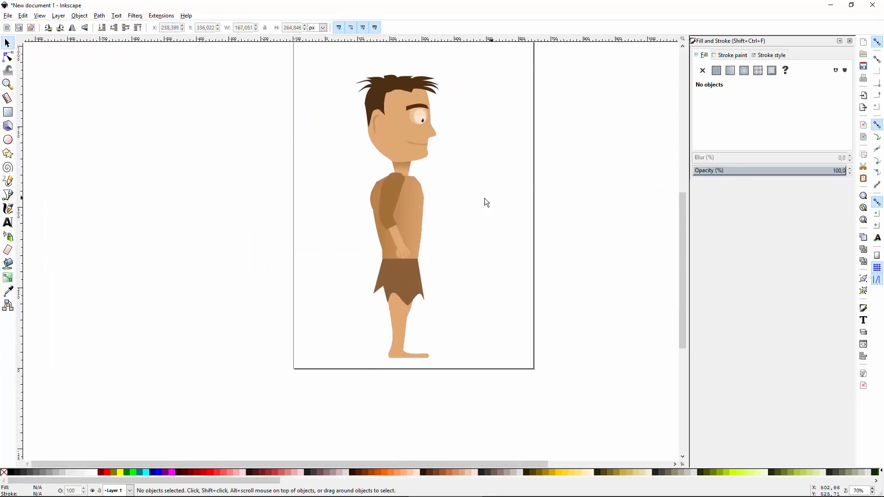
- Give the skirt a linear gradient fill with its start stop moved inward, and make the front stop an opaque lighter brown
scroll(465, 261, up, 2)
click(340, 329)
key(d)
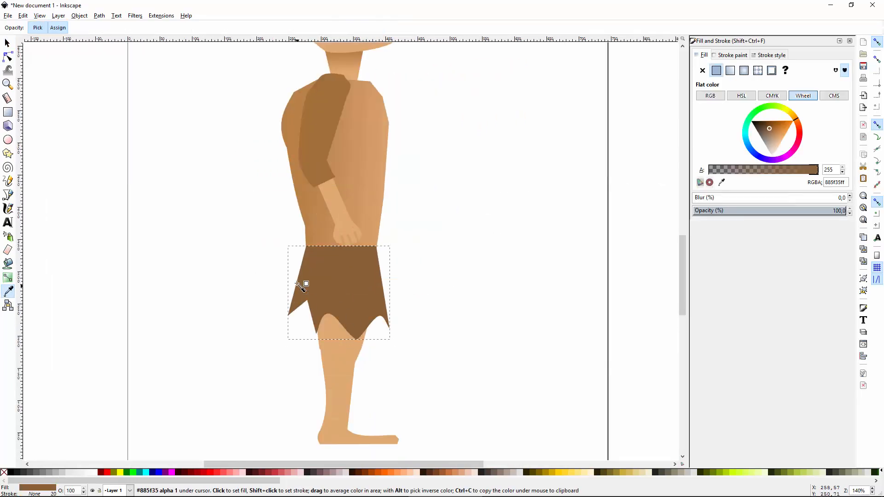
click(730, 71)
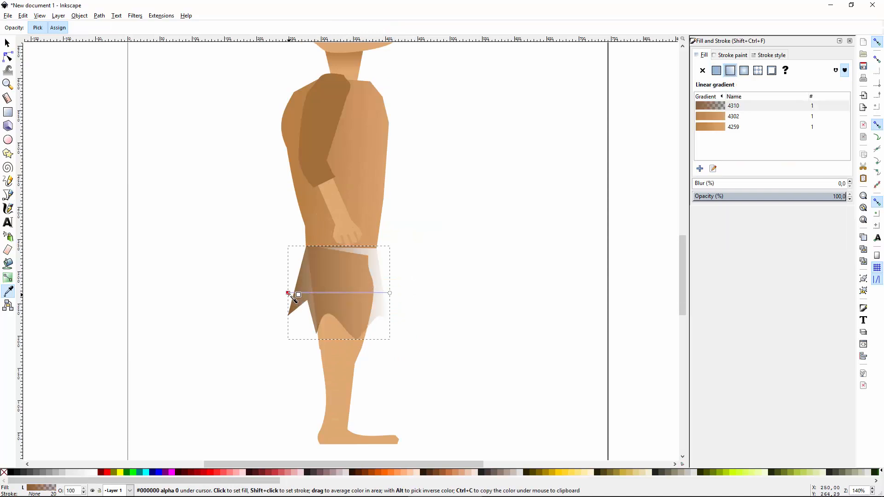
drag(289, 293, 318, 289)
mouse_move(381, 295)
mouse_down()
mouse_move(392, 297)
mouse_move(383, 291)
mouse_up()
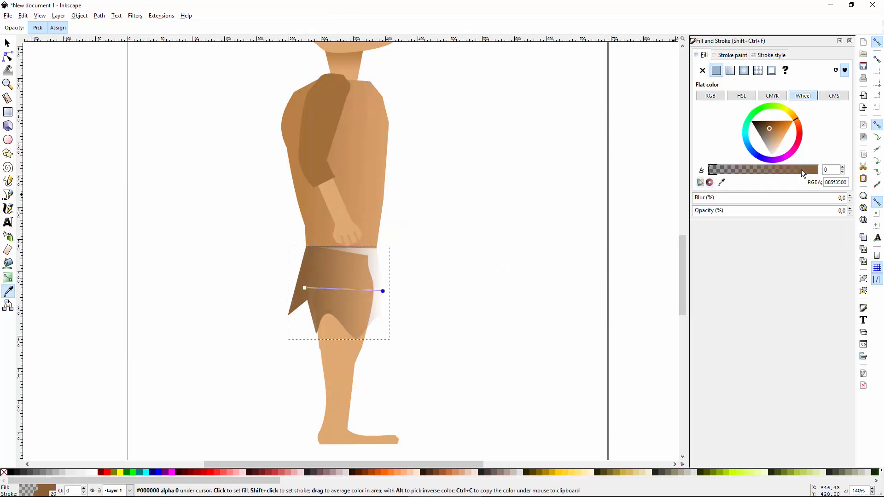
click(818, 171)
click(773, 132)
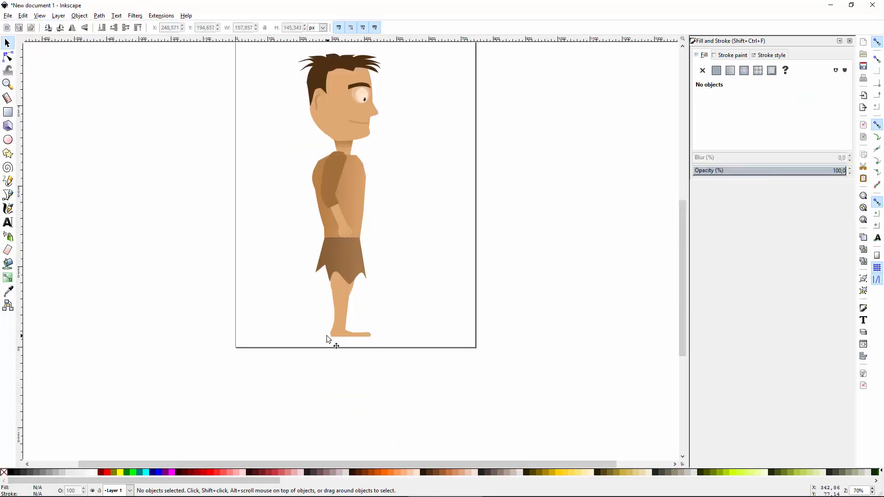
- Draw a small rectangle over the front of the knee and convert it to an editable path
scroll(328, 336, up, 2)
key(n)
click(361, 279)
click(361, 252)
scroll(360, 272, up, 1)
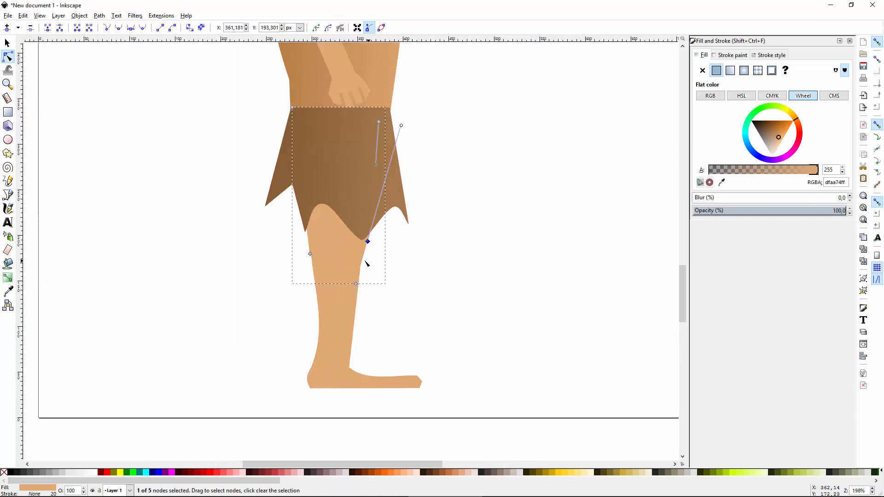
key(s)
key(r)
mouse_move(350, 260)
mouse_down()
mouse_move(363, 266)
mouse_move(359, 279)
mouse_move(367, 270)
mouse_up()
key(ctrl+shift+c)
key(n)
- Fill the knee patch with a linear gradient that fades toward the back of the leg
key(s)
click(733, 73)
key(g)
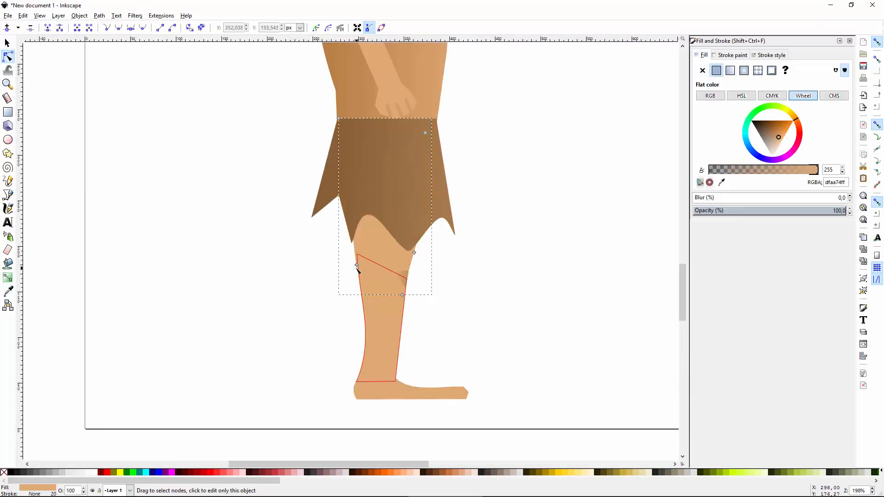
click(408, 271)
click(405, 284)
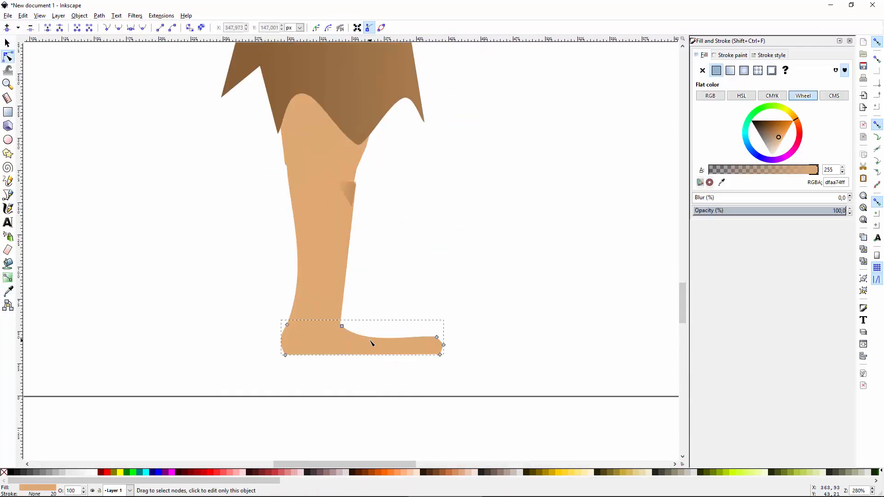
- Shape a small toenail at the tip of the foot and fill it with a pale skin tone
key(s)
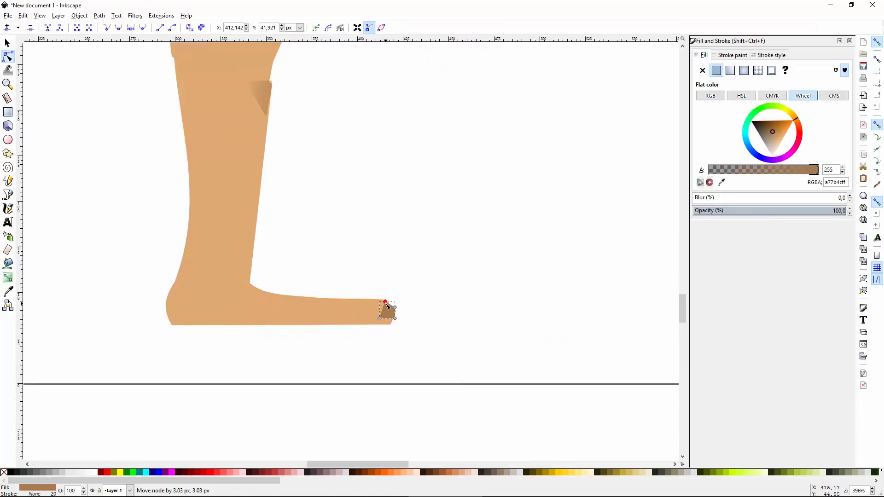
key(s)
click(770, 153)
click(403, 326)
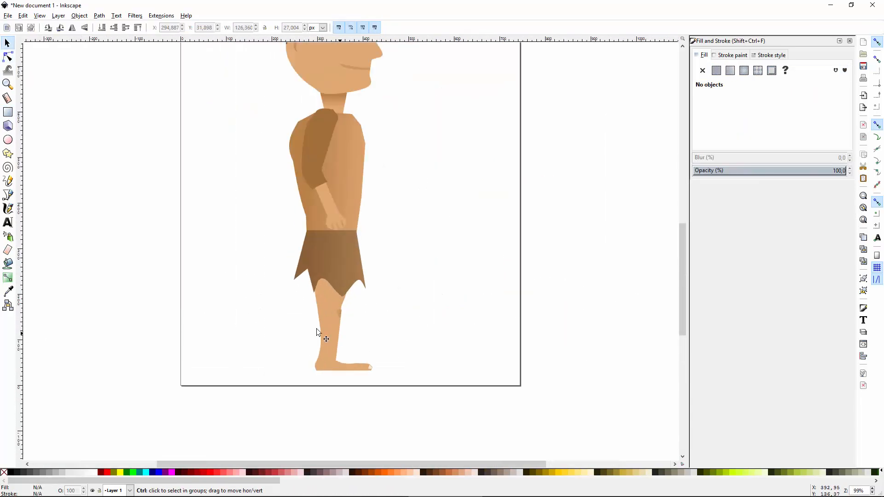
- Group the seven pieces of the sleeve, forearm and hand into a single arm
scroll(327, 313, up, 1)
scroll(328, 309, up, 8)
scroll(385, 301, down, 1)
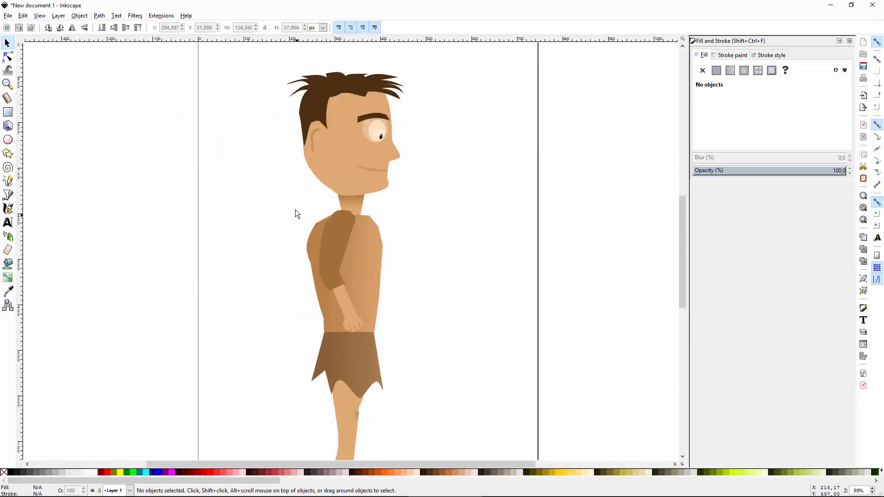
drag(267, 199, 375, 336)
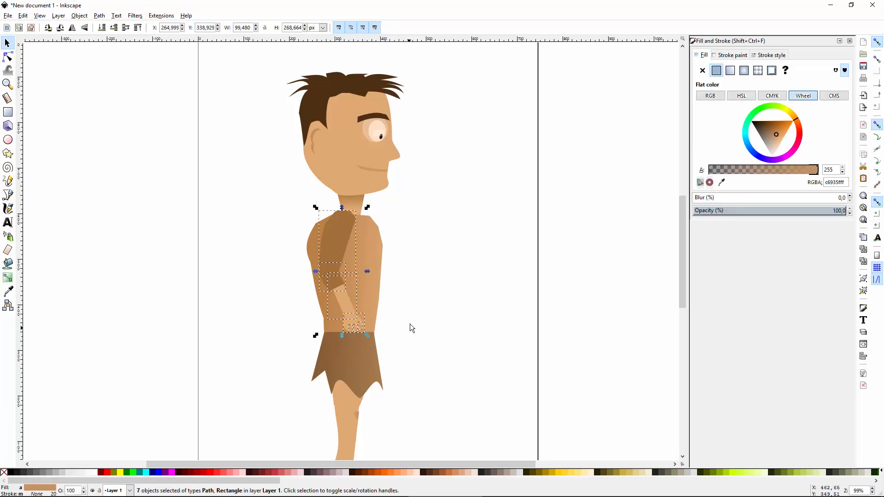
drag(408, 300, 415, 290)
drag(329, 261, 304, 274)
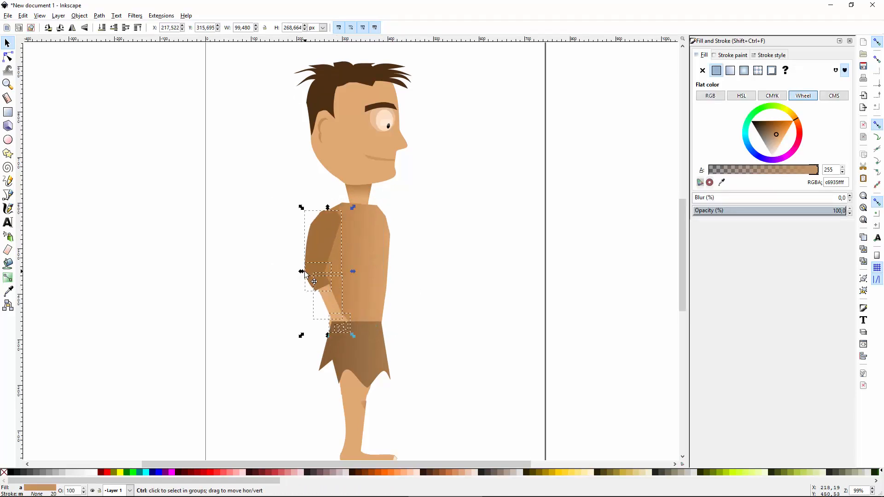
key(ctrl+z)
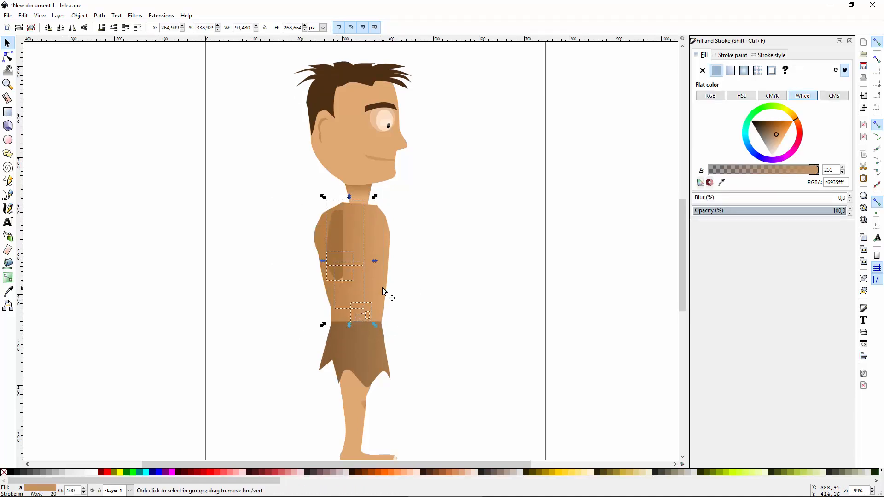
key(ctrl+g)
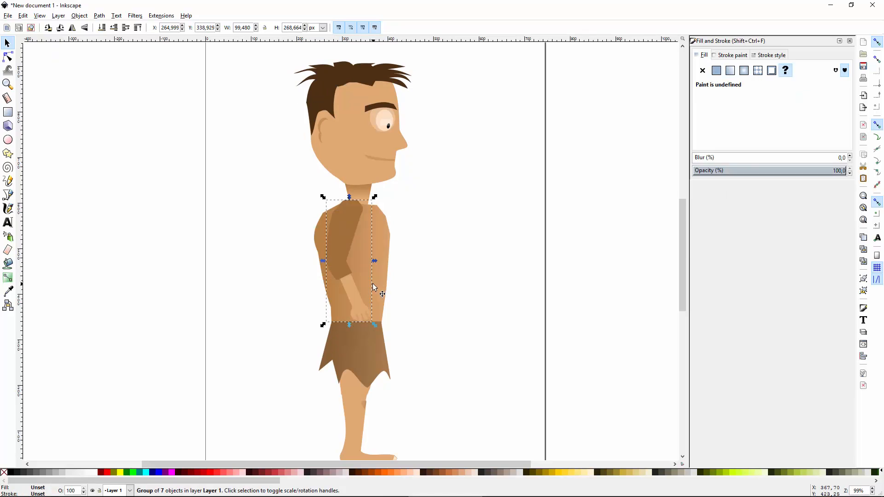
drag(345, 238, 428, 297)
click(439, 333)
scroll(439, 333, down, 1)
- Duplicate the arm group, place the copy at the front of the torso and lower it behind the body
click(366, 278)
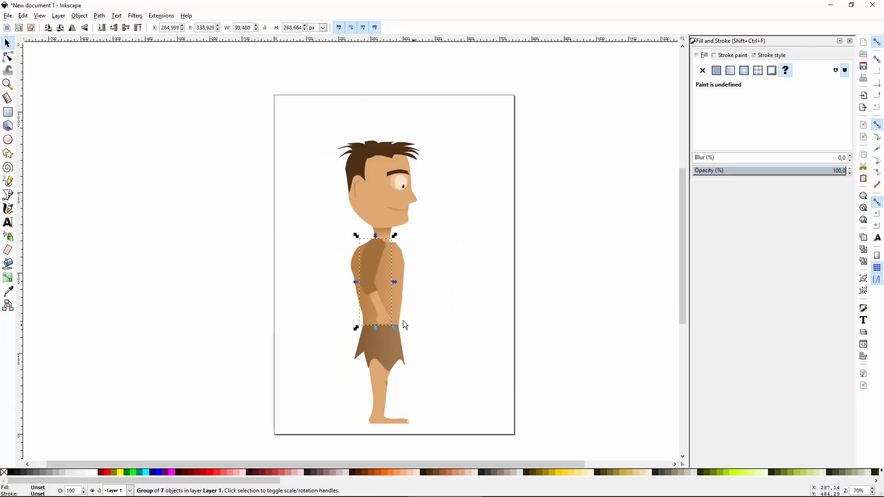
scroll(386, 308, up, 1)
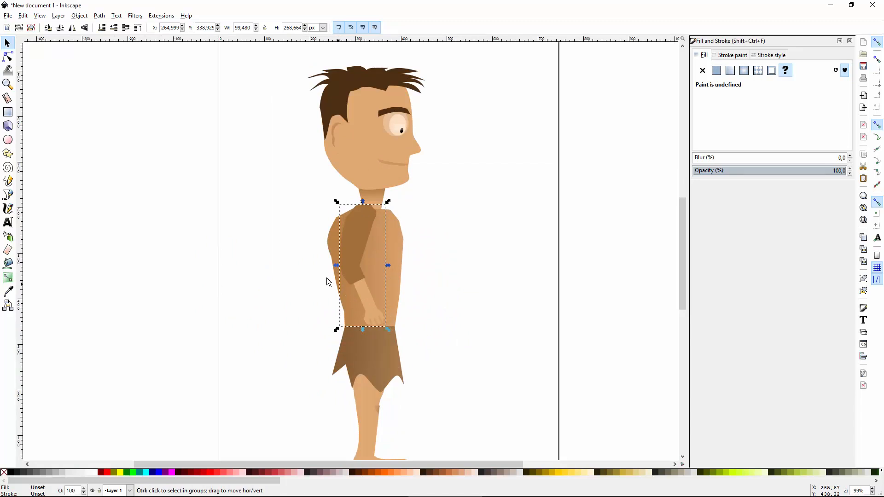
drag(357, 263, 400, 255)
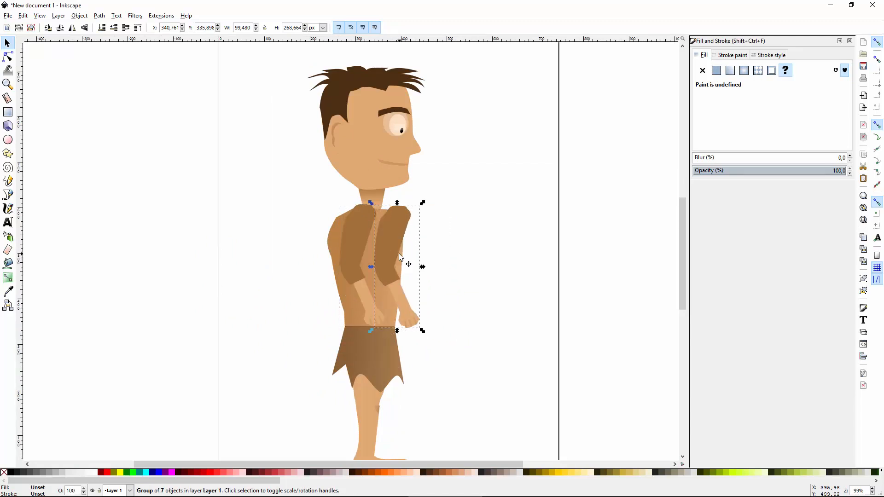
key(Page_Down)
- Rotate the rear arm slightly so its hand swings forward, and reposition it behind the front of the torso
mouse_move(403, 219)
mouse_down()
mouse_move(390, 216)
mouse_move(418, 208)
mouse_move(409, 204)
mouse_up()
drag(408, 316, 405, 314)
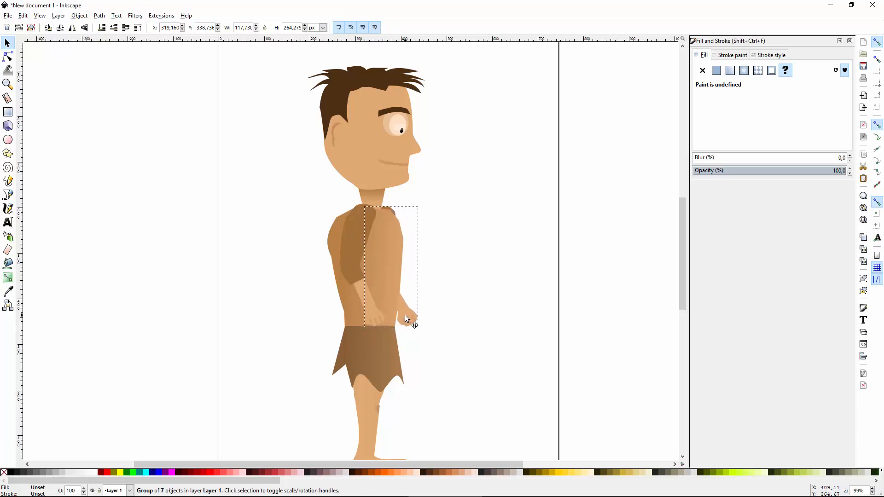
click(510, 367)
- Group the five pieces of thigh, shin, knee patch, foot and toenail, and lower the leg group behind the skirt
scroll(434, 335, down, 5)
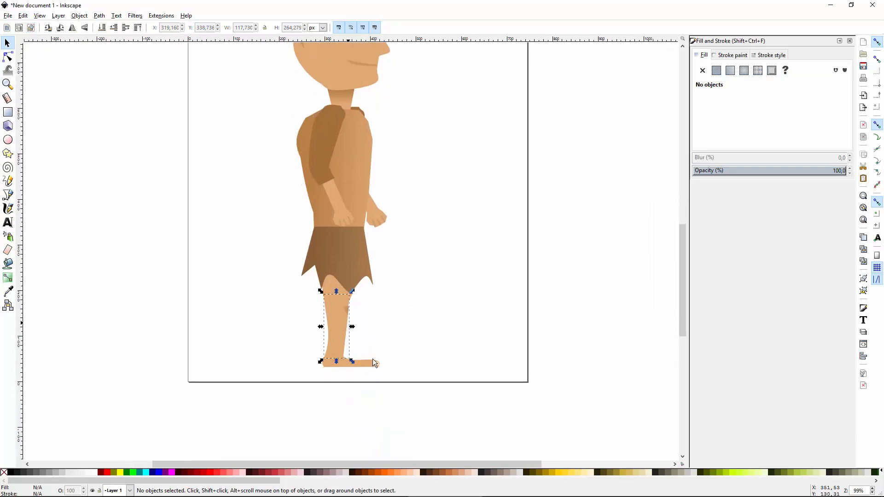
drag(417, 399, 296, 322)
scroll(321, 377, up, 1)
drag(435, 398, 278, 271)
shift+click(347, 286)
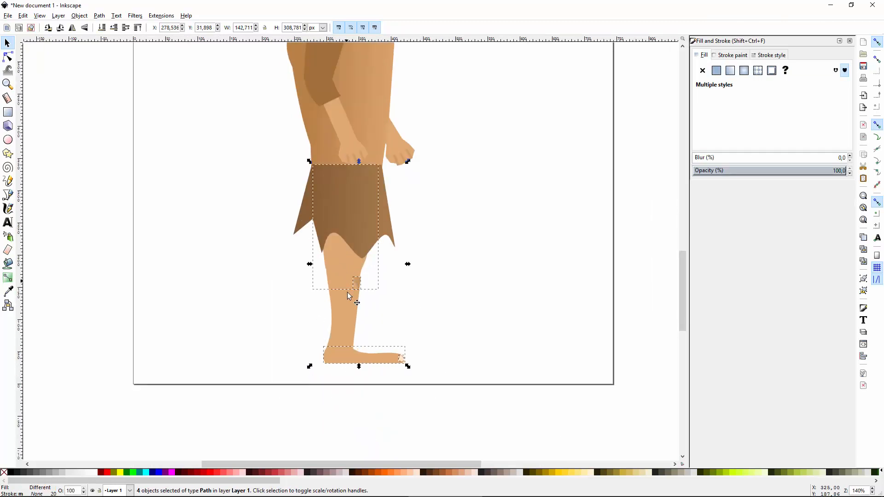
drag(345, 325, 499, 320)
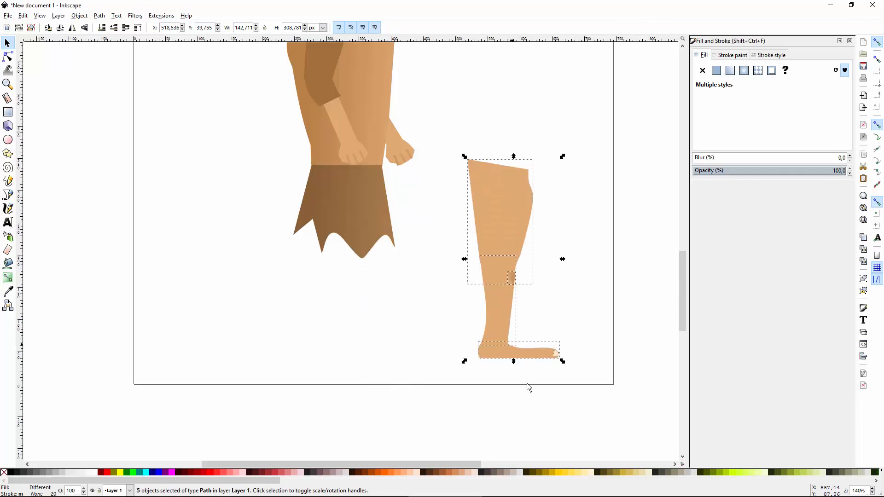
key(ctrl+z)
scroll(458, 337, down, 1)
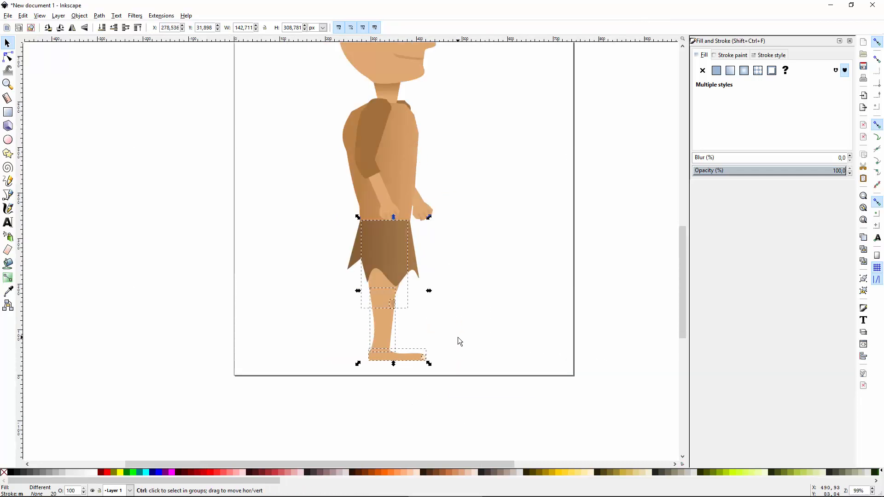
scroll(457, 337, up, 1)
key(ctrl+g)
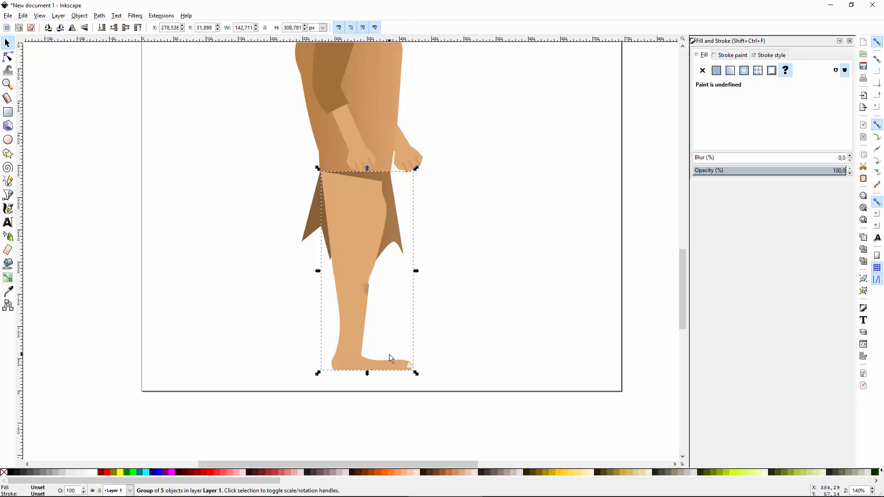
key(Page_Down)
- Duplicate the leg group and place the copy on the empty page area in front of the figure
key(ctrl+d)
drag(352, 344, 448, 347)
click(571, 315)
click(526, 365)
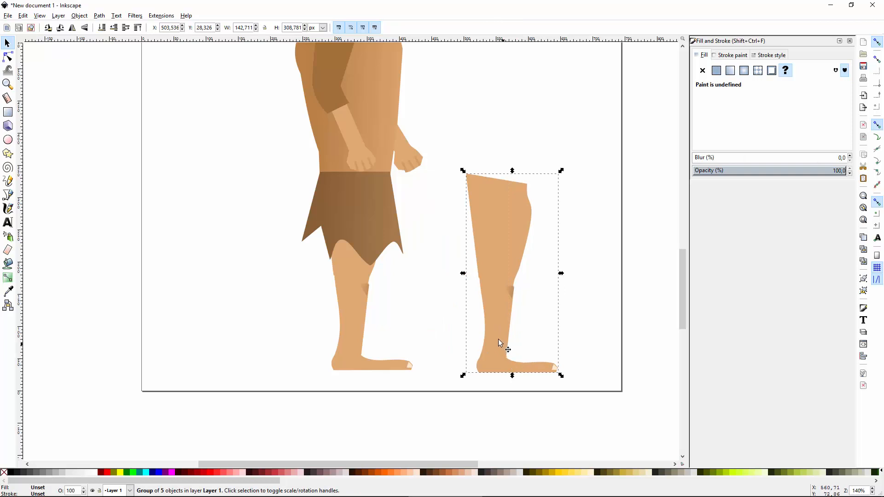
- Inside the copied leg group, darken the thigh's fill to d09c67 and the shin's fill to ce9a64
key(d)
key(s)
double_click(501, 240)
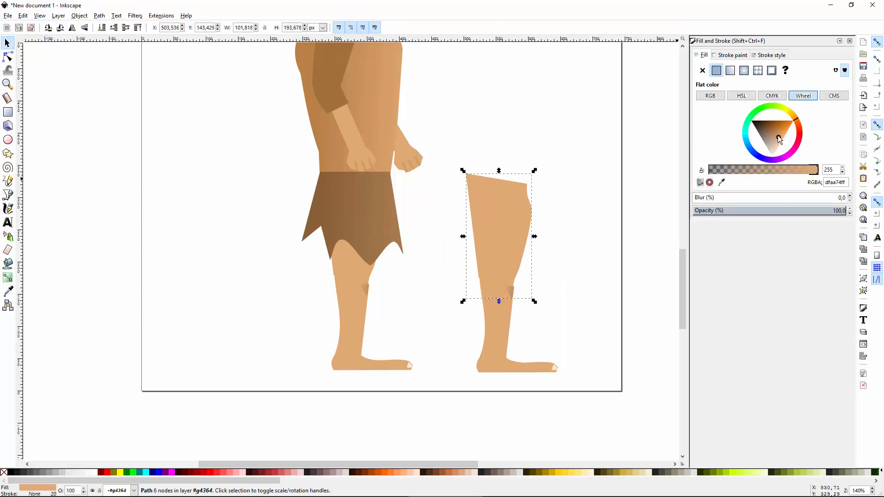
click(777, 135)
click(499, 329)
click(777, 136)
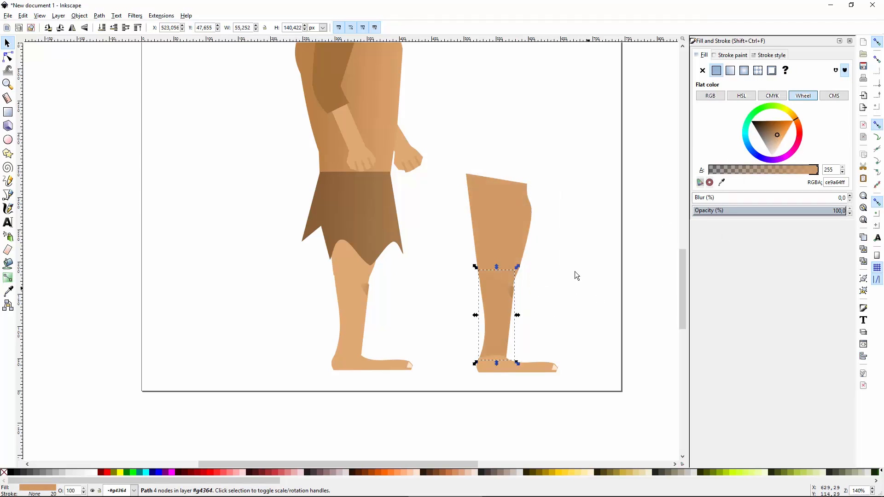
- Match the copied leg's shin and foot fills to the darker colour of its thigh
key(d)
click(497, 217)
key(s)
click(500, 370)
key(d)
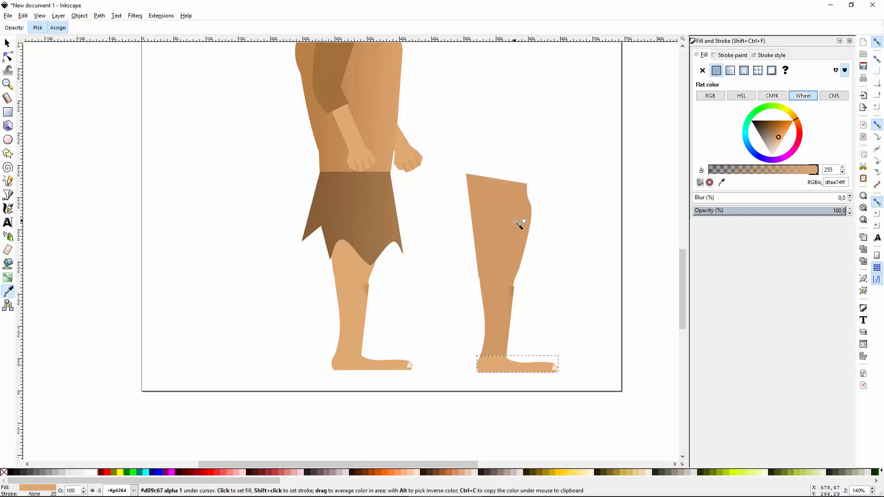
click(518, 219)
key(s)
- Try to move all pieces of the darker leg over the original leg and group them
drag(617, 168, 435, 394)
drag(506, 225, 431, 234)
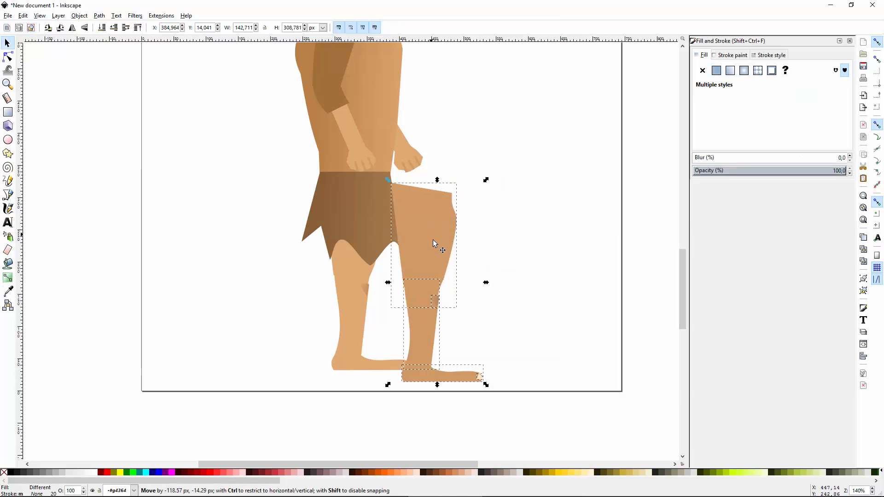
drag(434, 297, 379, 281)
key(ctrl+g)
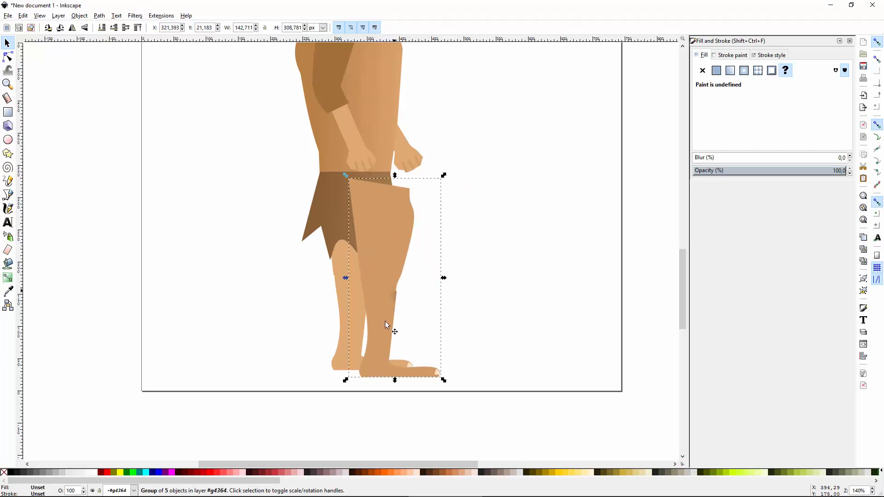
drag(397, 318, 395, 305)
key(ctrl+z)
key(ctrl+z)
- Place the darker leg behind the original leg under the skirt, offset slightly forward
click(377, 348)
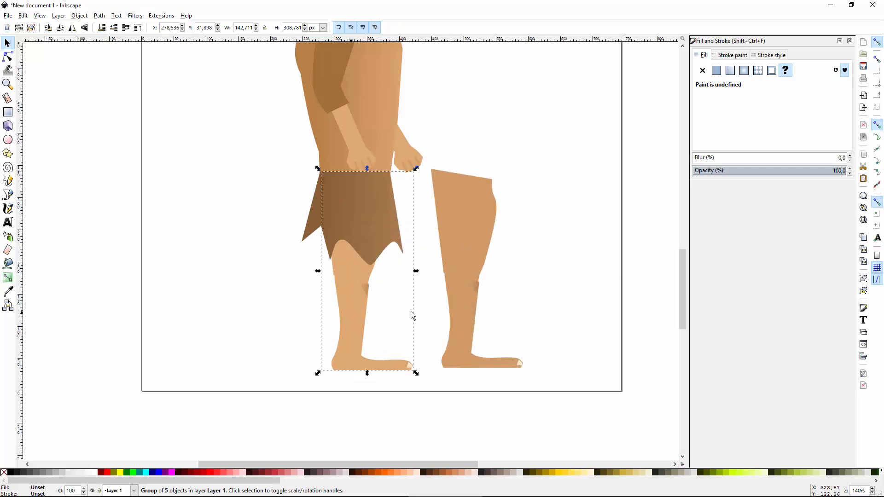
drag(456, 288, 407, 319)
drag(345, 315, 524, 354)
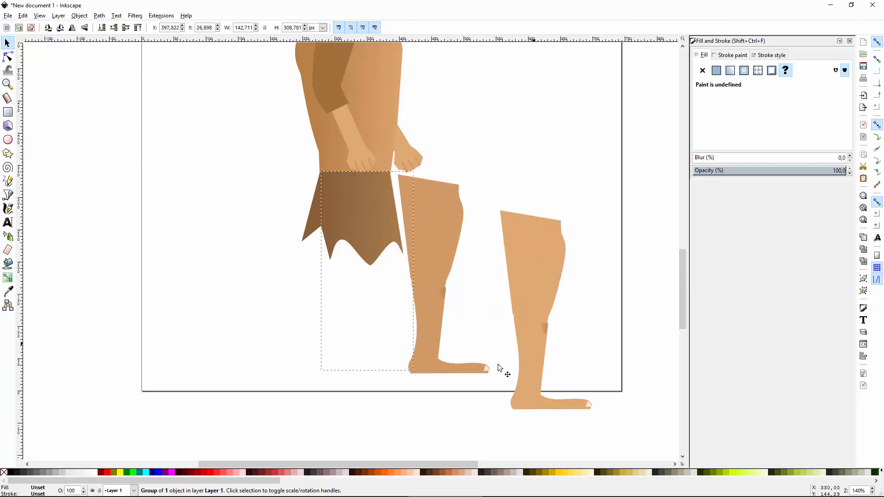
drag(461, 237, 377, 290)
click(532, 288)
scroll(533, 289, down, 2)
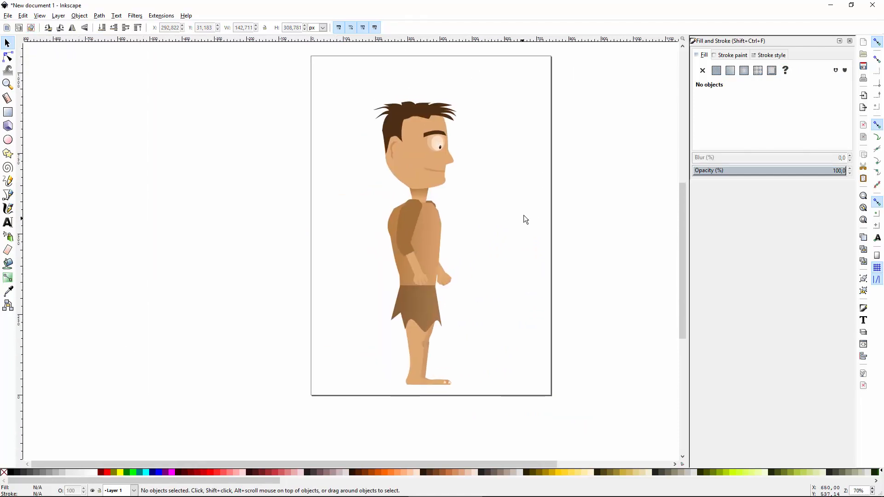
- Change the fill of the large ellipse around the eye to e7b684
scroll(446, 149, up, 1)
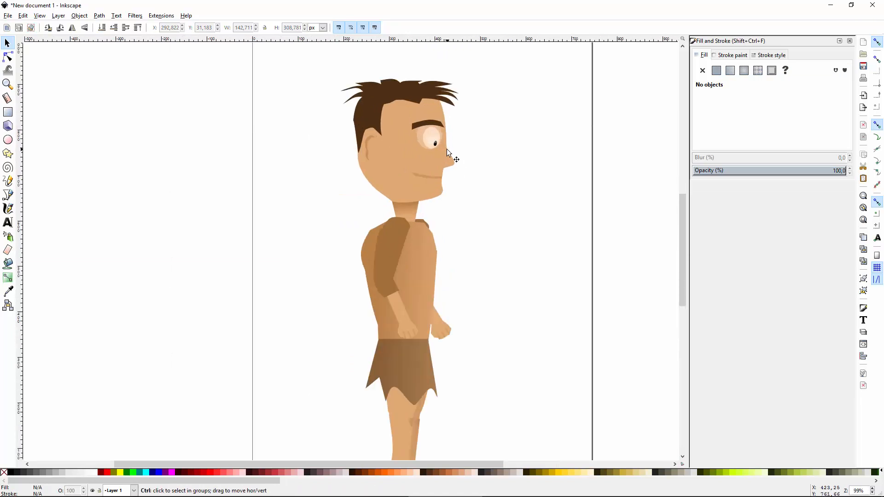
scroll(446, 140, up, 3)
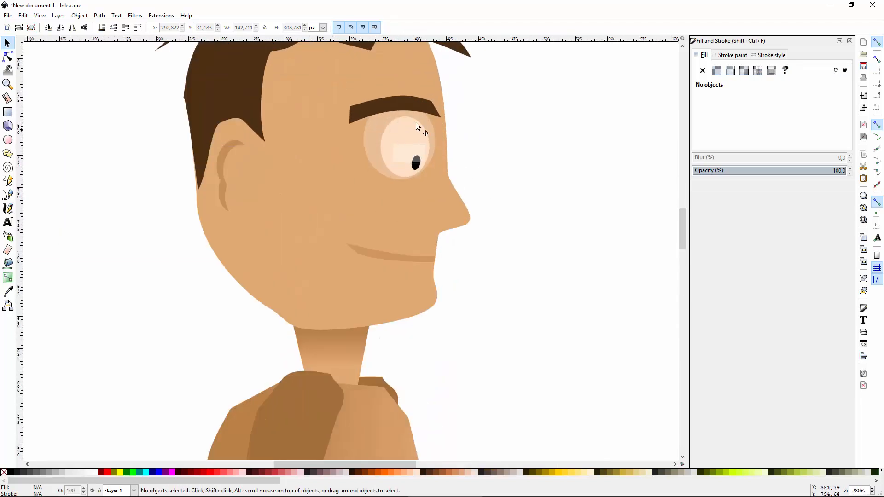
scroll(389, 188, up, 1)
click(338, 195)
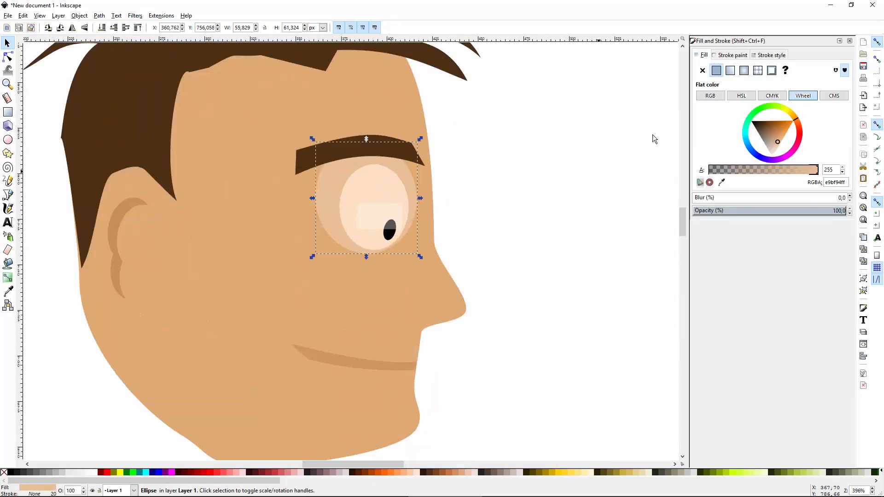
click(779, 139)
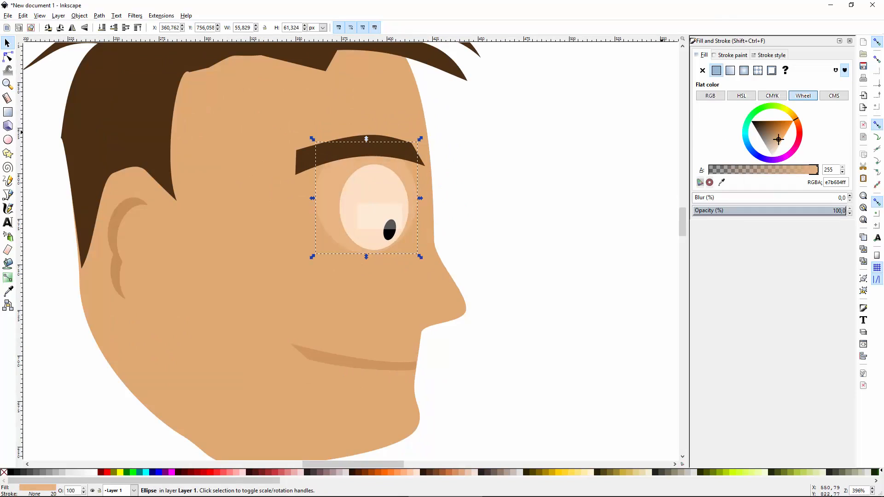
click(505, 190)
- Shrink the two large eye ellipses together and move the eyebrow down slightly to sit over them
scroll(520, 194, down, 3)
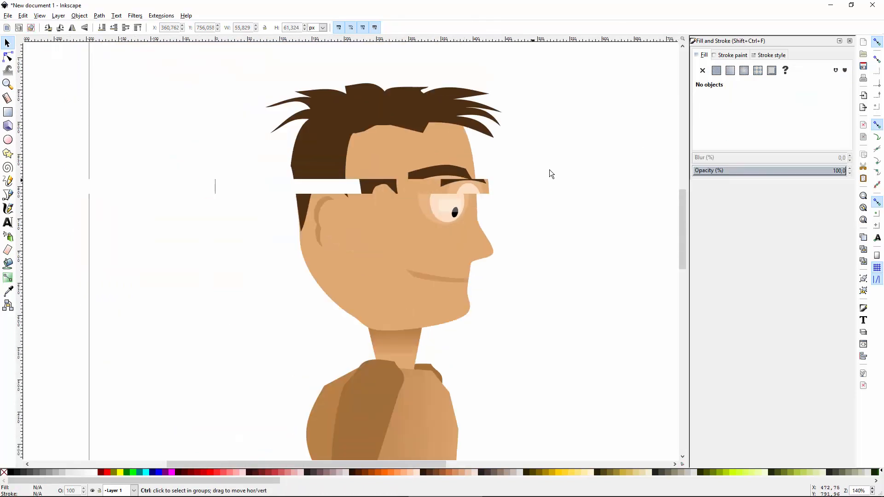
scroll(402, 219, up, 3)
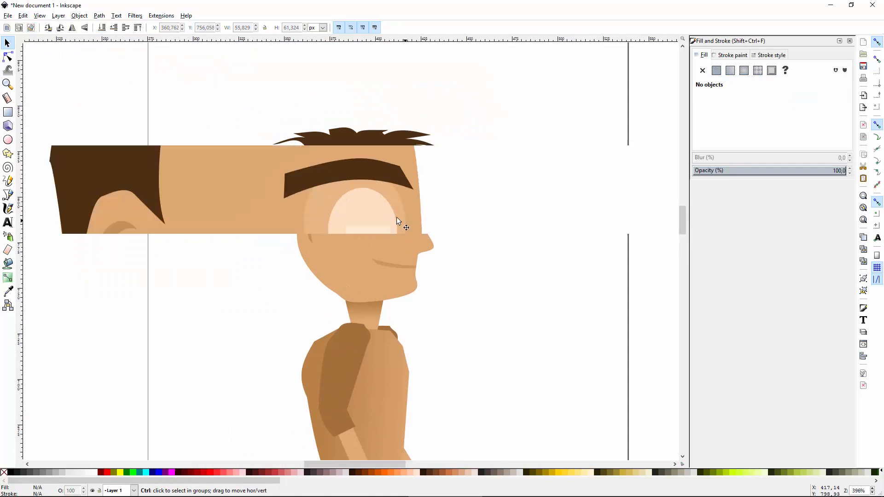
click(361, 211)
click(321, 216)
shift+click(351, 197)
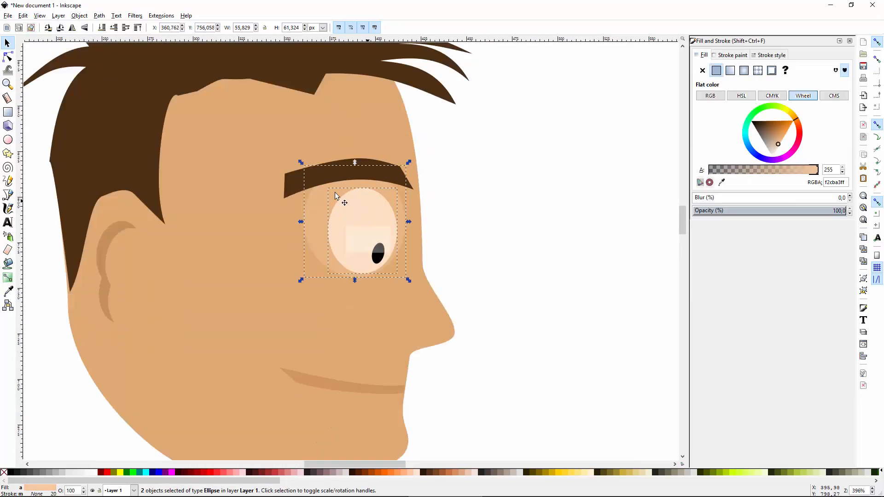
drag(302, 162, 309, 167)
drag(361, 197, 364, 201)
drag(383, 165, 387, 175)
click(530, 173)
- Stretch the front arm and the rear arm downward so both hands hang lower beside the skirt
scroll(536, 173, down, 2)
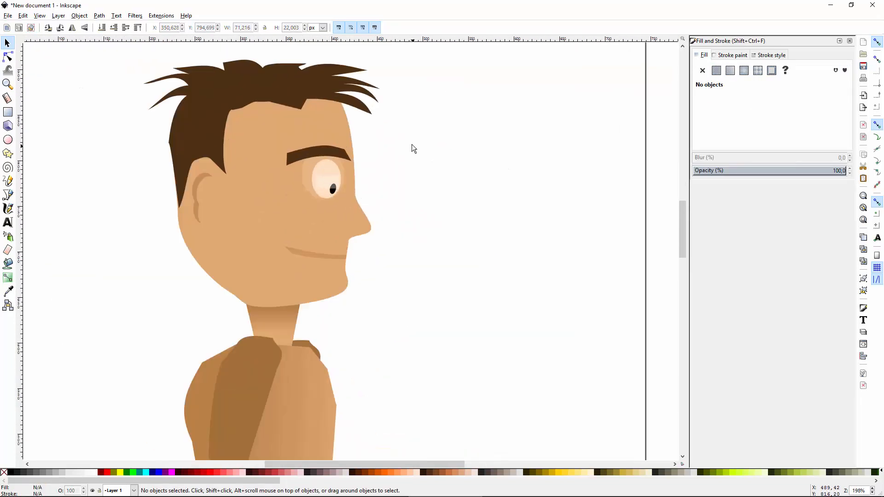
scroll(375, 178, down, 3)
scroll(326, 357, up, 1)
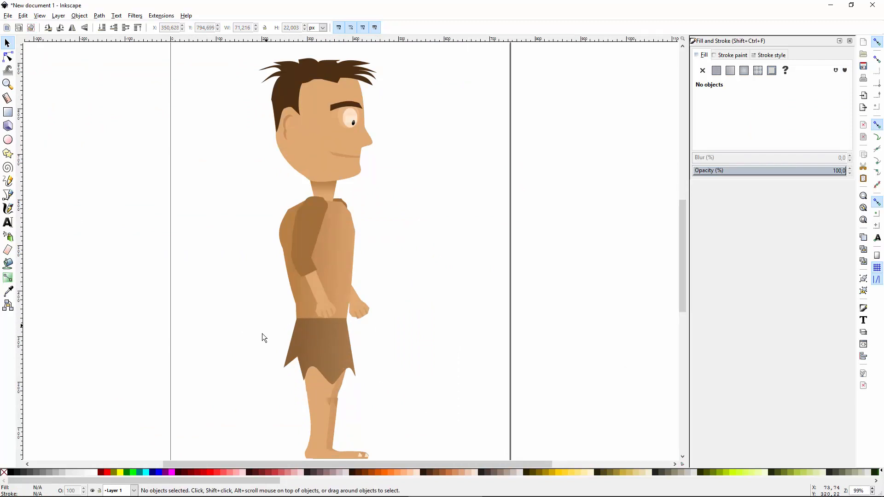
scroll(266, 334, up, 1)
click(344, 276)
drag(372, 321, 374, 343)
key(Home)
click(408, 279)
click(408, 301)
drag(418, 321, 418, 338)
- Stretch the front arm group slightly further down to a height of about 315 px
click(349, 328)
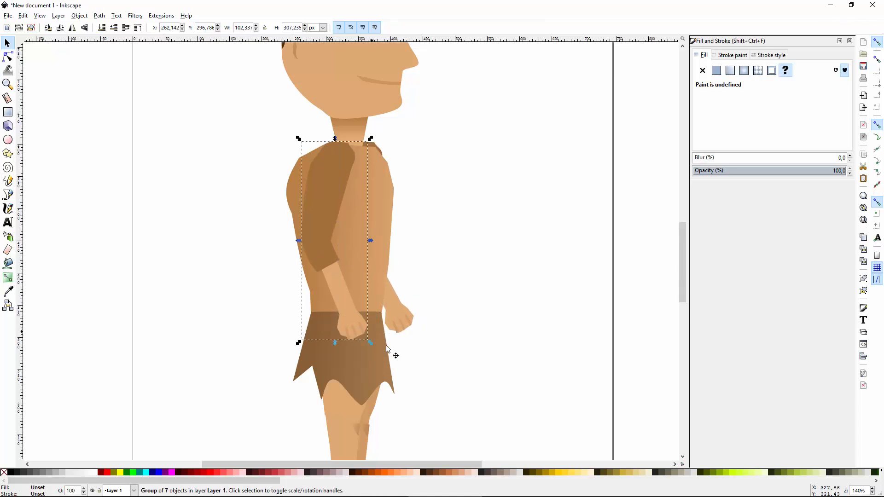
click(367, 345)
click(355, 318)
drag(371, 344, 372, 349)
click(508, 378)
- Draw a long narrow axe handle from a rectangle beside the caveman, rotate it diagonally and fill it with brown 8a5724
scroll(507, 377, down, 1)
drag(493, 371, 409, 314)
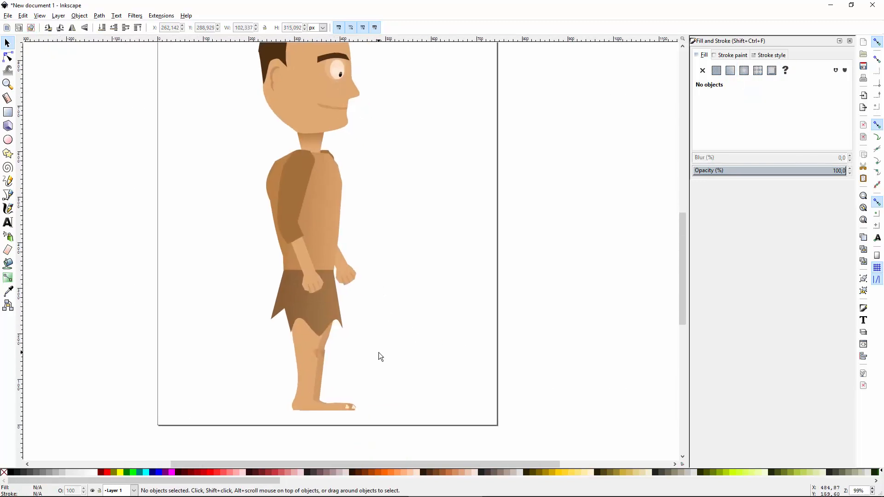
scroll(409, 251, up, 1)
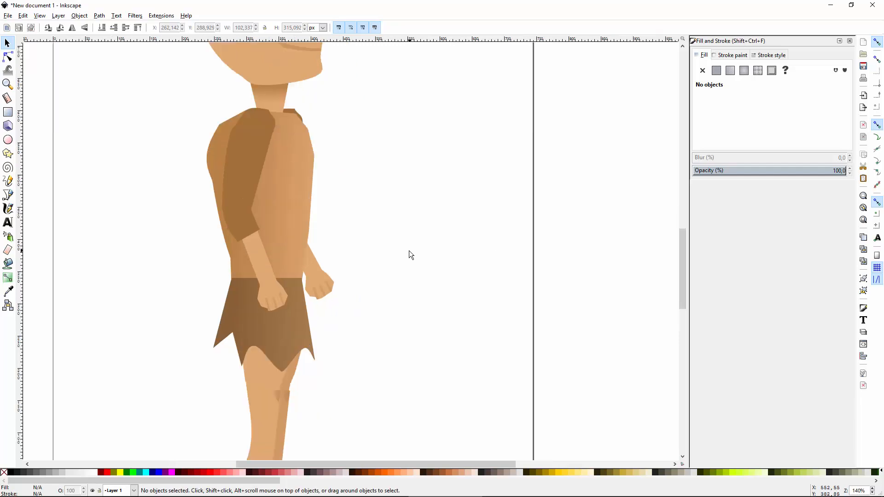
key(r)
drag(368, 225, 523, 183)
key(s)
click(540, 232)
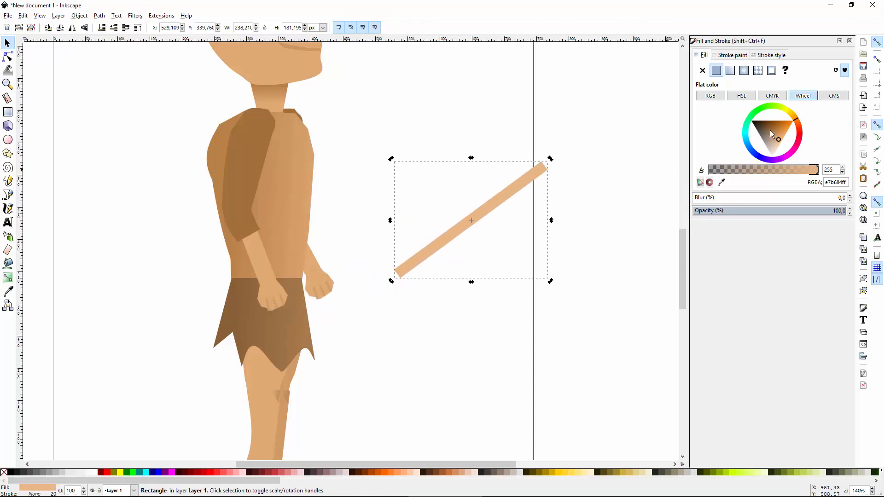
click(768, 130)
drag(768, 129, 781, 126)
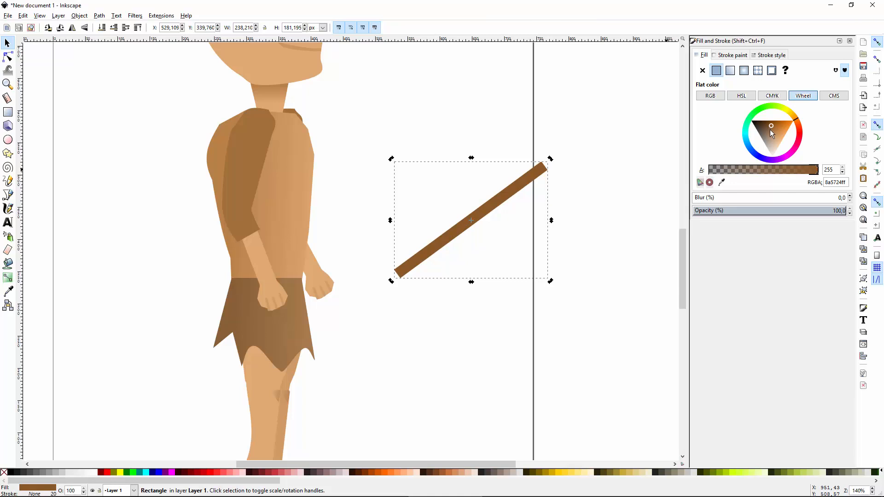
- Give the axe handle a linear gradient from brown 8a5724 to opaque orange d68c40 and adjust the gradient's direction
click(731, 70)
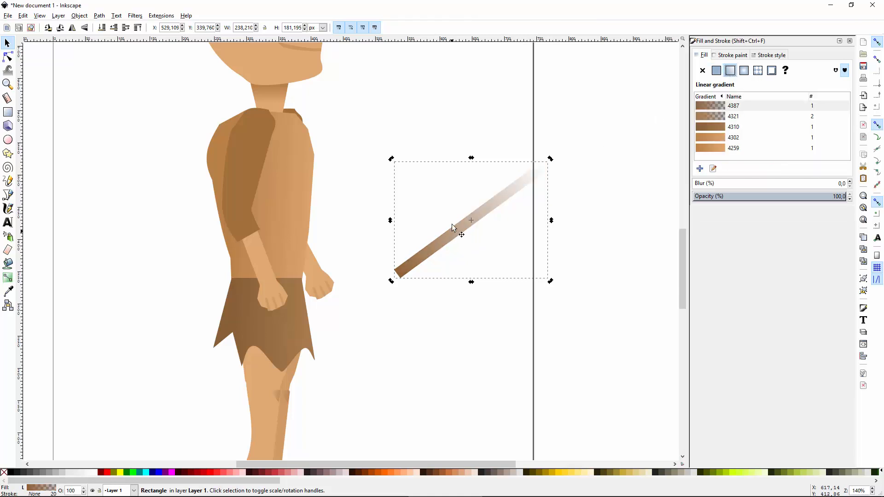
key(d)
drag(398, 275, 478, 210)
drag(544, 166, 484, 218)
drag(792, 174, 818, 169)
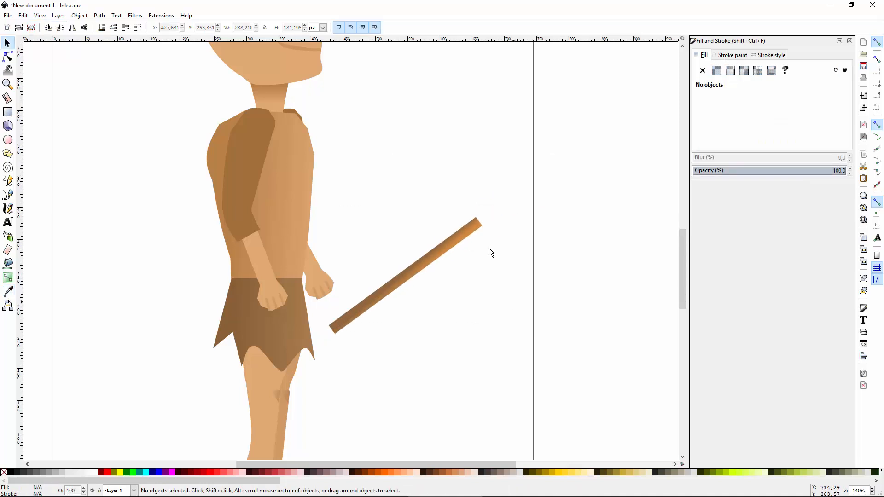
- Draw a rectangle under the handle's upper end, reshape it into a curved axe blade and fill it with grey 636363
key(r)
mouse_move(473, 246)
mouse_down()
mouse_move(533, 270)
mouse_move(519, 211)
mouse_up()
key(s)
click(502, 257)
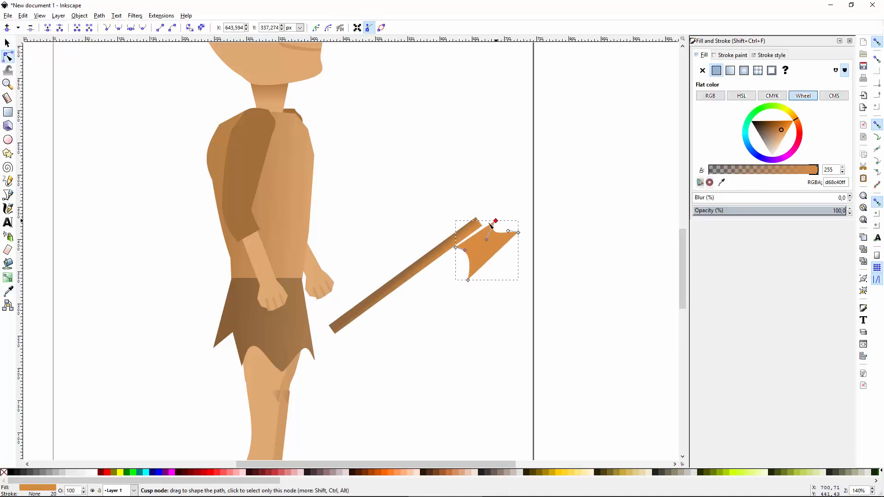
key(s)
drag(767, 136, 760, 135)
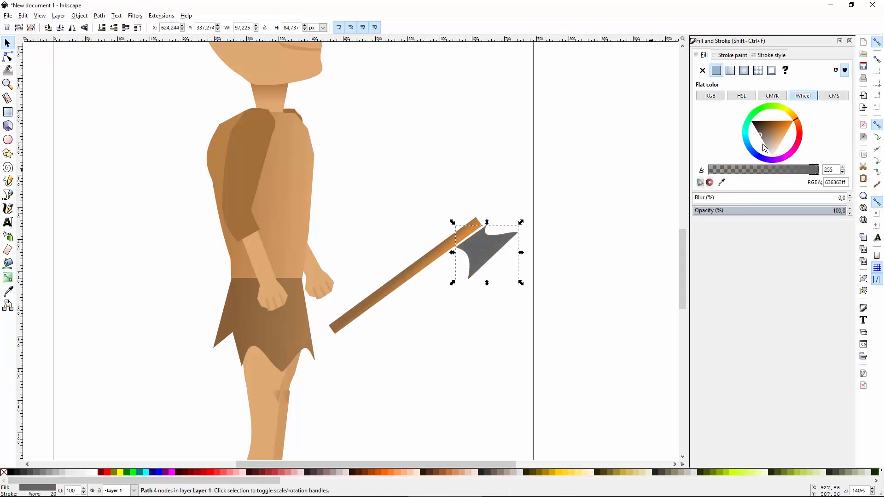
- Give the axe blade a linear gradient from grey 636363 beside the handle to opaque light grey d5d5d5 at its edge
click(731, 73)
key(d)
drag(460, 266, 461, 244)
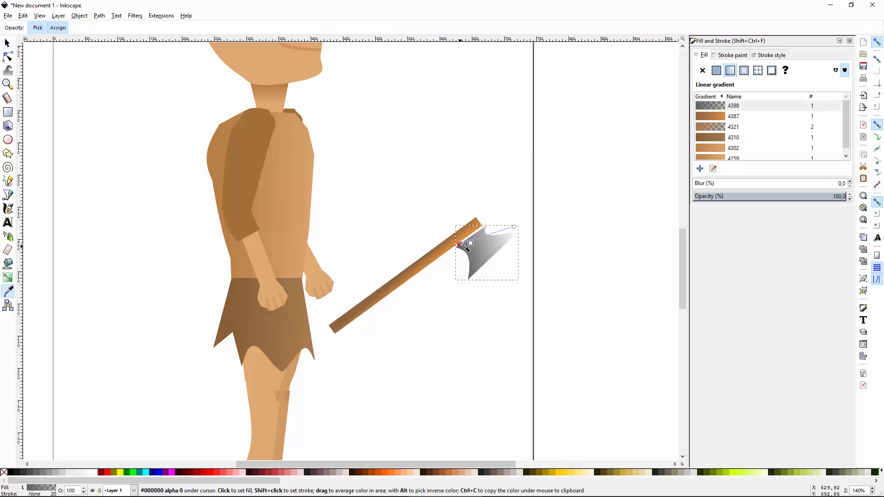
drag(515, 234, 506, 254)
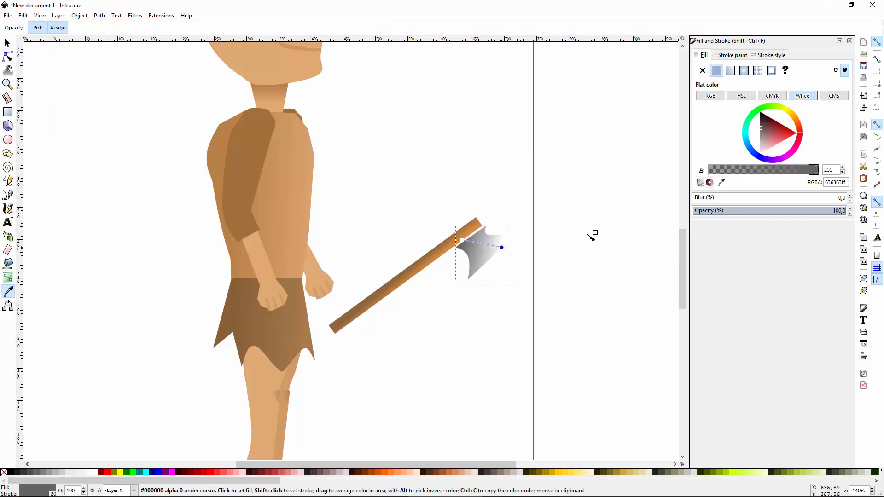
click(512, 245)
drag(777, 172, 820, 171)
mouse_move(776, 139)
mouse_down()
mouse_move(754, 144)
mouse_move(753, 157)
mouse_move(757, 146)
mouse_up()
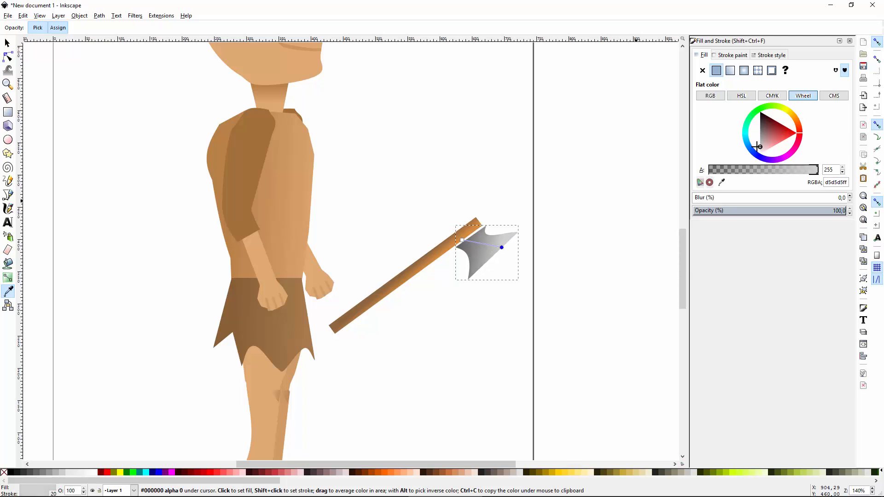
- Add a smaller mirrored copy of the blade on the opposite side of the handle
key(s)
drag(477, 254, 452, 225)
key(ctrl+d)
- Draw a rectangle over the handle between the blades, convert it to a path and align its corners with the handle's slant
mouse_move(445, 210)
mouse_down()
mouse_move(479, 233)
mouse_move(477, 186)
mouse_up()
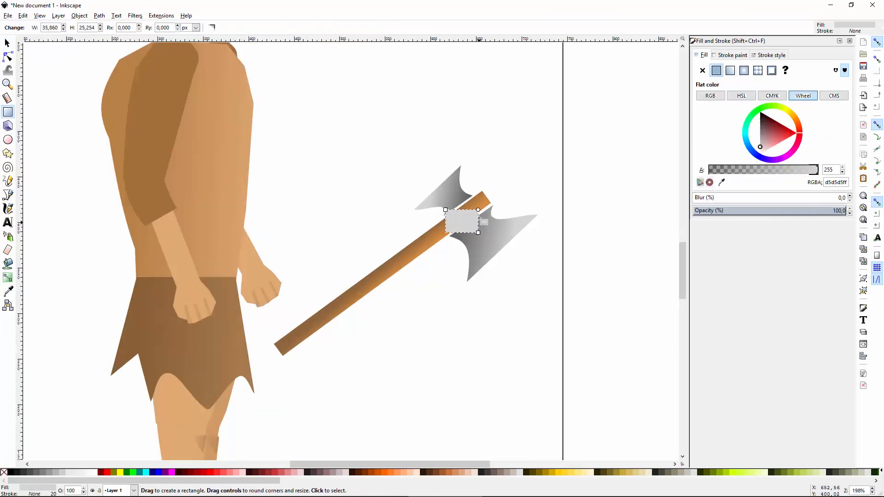
key(n)
key(ctrl+shift+c)
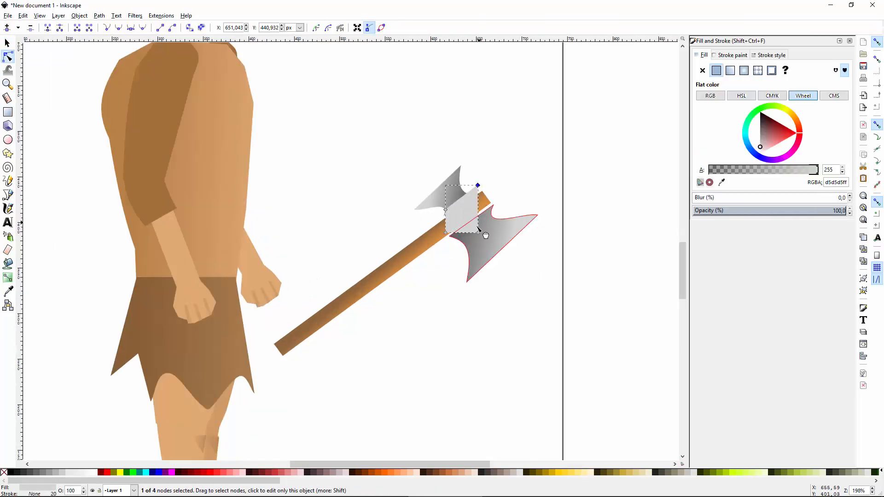
drag(478, 232, 503, 204)
drag(447, 234, 449, 240)
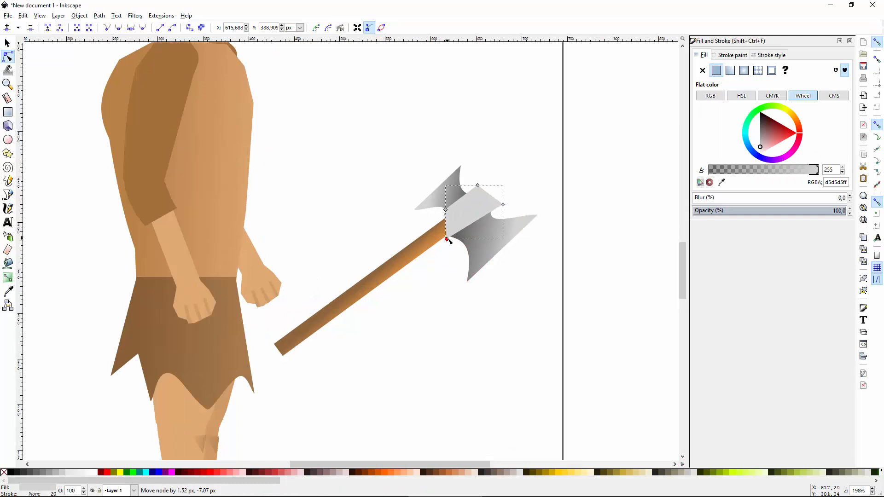
- Fill the piece joining the two blades with the brown 8e663d sampled from the axe handle
key(s)
key(d)
click(307, 326)
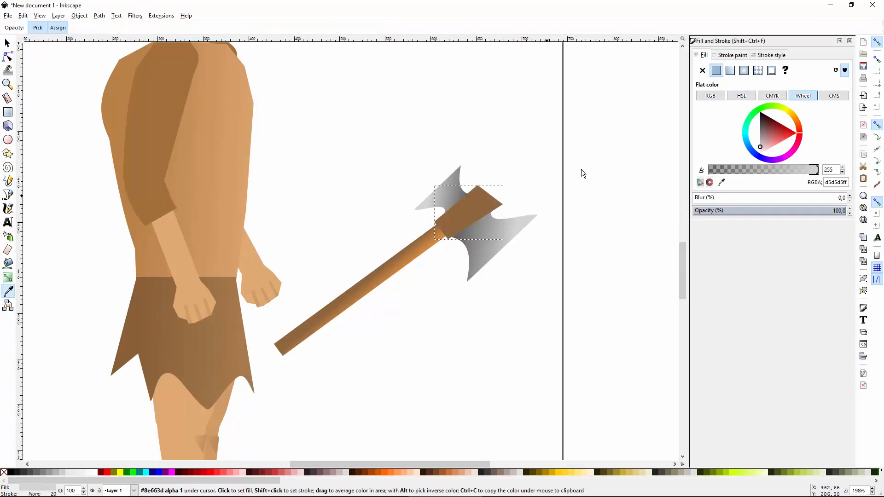
key(s)
click(587, 176)
- Group the four axe pieces and place the axe in the caveman's front hand
scroll(586, 176, down, 3)
scroll(571, 184, up, 1)
drag(622, 120, 434, 290)
drag(464, 244, 483, 225)
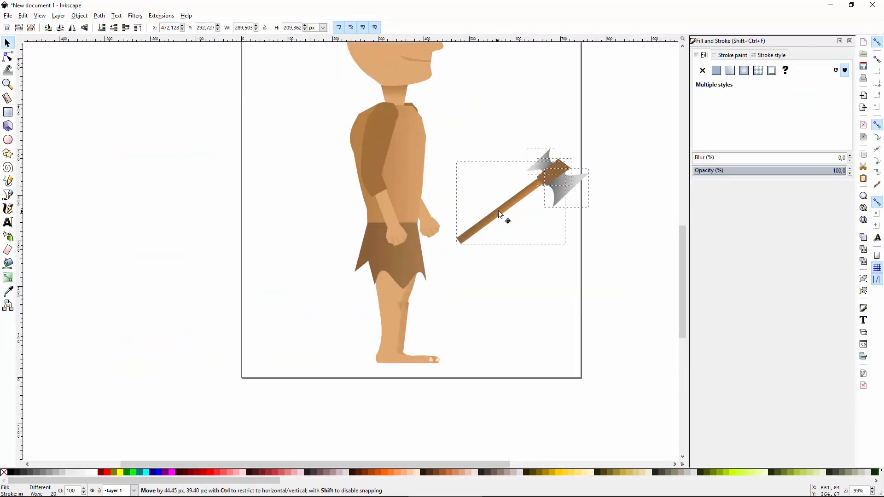
key(ctrl+g)
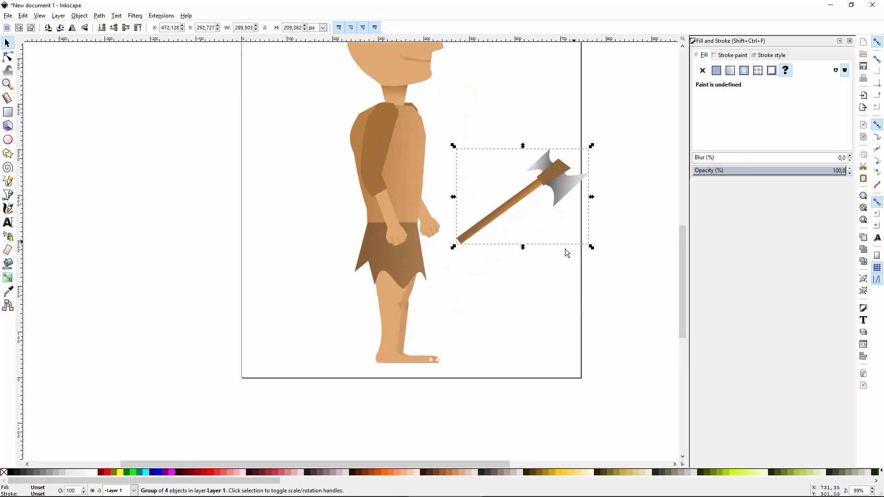
drag(552, 181, 479, 178)
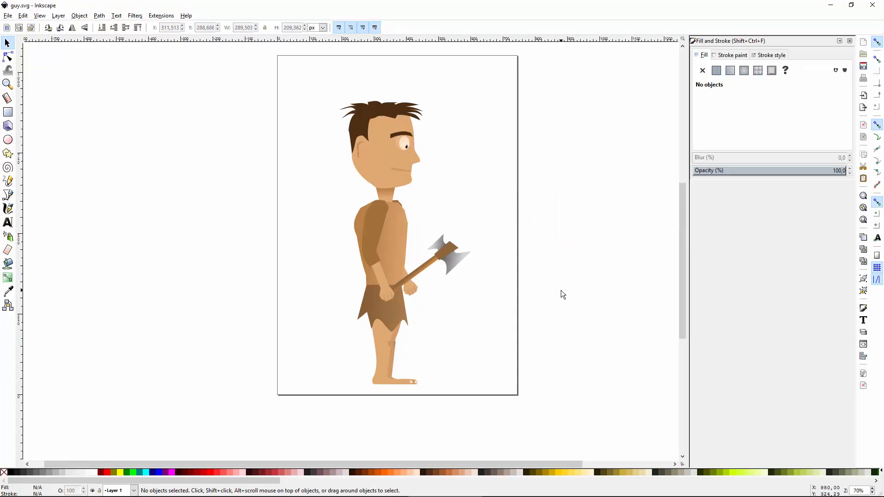
scroll(405, 141, up, 2)
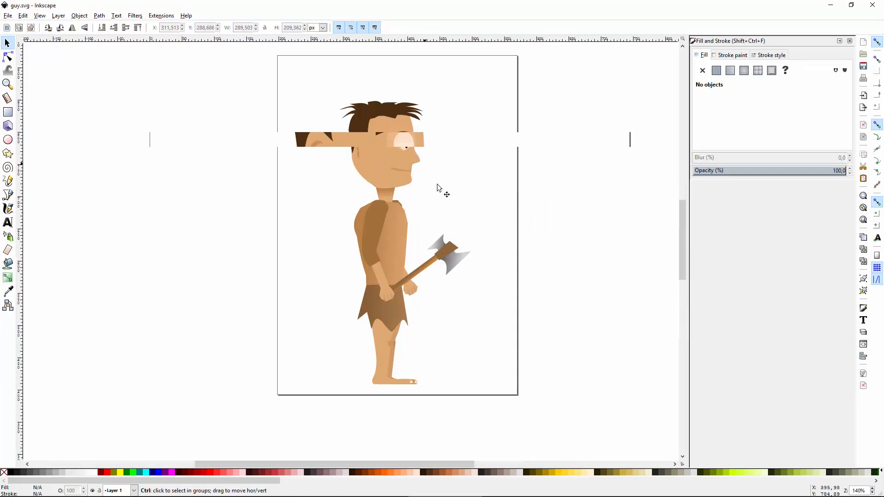
scroll(386, 203, up, 2)
key(ctrl+v)
click(730, 70)
key(d)
click(423, 207)
key(s)
click(717, 71)
key(ctrl+z)
key(ctrl+z)
- Draw an ellipse of about 49 by 44 px on the cheek between the ear and the mouth
click(717, 70)
key(d)
click(304, 204)
key(s)
key(Escape)
click(306, 206)
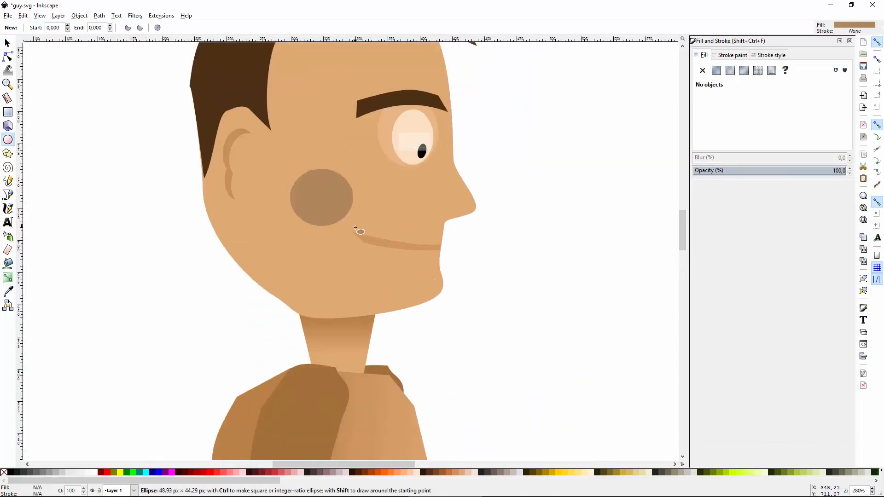
drag(329, 232, 318, 229)
- Turn the cheek ellipse into a blush with a semi-transparent reddish fill and a 35.4% blur
click(799, 142)
drag(768, 135, 777, 134)
click(787, 155)
click(799, 126)
click(779, 139)
drag(777, 170, 761, 170)
drag(702, 198, 747, 198)
drag(293, 206, 306, 192)
click(574, 166)
scroll(363, 198, down, 3)
scroll(344, 192, up, 3)
- Add small reddish spots over the cheek blush and lower their alpha
click(341, 198)
click(736, 170)
drag(394, 250, 407, 263)
click(740, 170)
click(567, 217)
scroll(446, 264, down, 4)
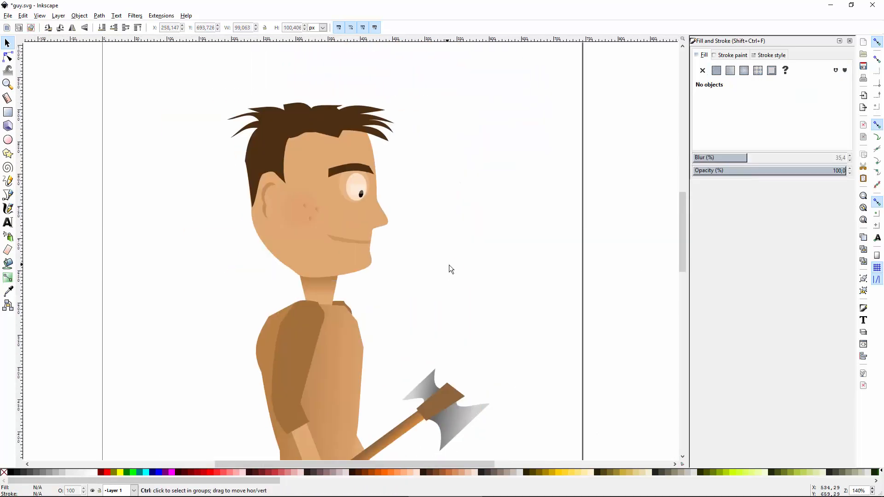
- Soften the cheek marks by shifting their hue and lowering their alpha further
scroll(335, 253, up, 3)
click(335, 252)
click(742, 171)
click(800, 124)
click(731, 171)
click(543, 254)
scroll(544, 253, down, 4)
- Shape a thin wrinkle across the forehead through its nodes and fill it with a slightly darker skin tone
scroll(435, 204, up, 3)
scroll(436, 204, up, 3)
double_click(363, 131)
click(361, 133)
drag(336, 128, 327, 132)
key(z)
key(F2)
drag(457, 127, 465, 160)
click(772, 131)
key(F1)
click(605, 202)
scroll(605, 202, down, 3)
- Duplicate the forehead wrinkle and make the copy narrower
scroll(599, 188, up, 3)
key(ctrl+d)
drag(490, 169, 450, 167)
click(554, 232)
scroll(341, 210, down, 4)
scroll(352, 243, up, 4)
- Adjust one forehead wrinkle's position relative to the others
click(393, 251)
key(F2)
key(F1)
drag(410, 254, 432, 227)
click(543, 252)
scroll(543, 253, down, 2)
scroll(488, 249, up, 3)
- Refine the shape of the remaining forehead wrinkle through its nodes
double_click(375, 255)
key(F1)
double_click(381, 253)
key(F1)
click(576, 235)
scroll(492, 218, down, 3)
scroll(450, 227, up, 3)
click(446, 226)
click(534, 220)
- Reshape the hair's upper outline by shifting the nodes of its top spikes toward the back of the head
scroll(527, 218, down, 4)
scroll(557, 134, up, 2)
double_click(390, 131)
drag(353, 114, 328, 114)
mouse_move(436, 115)
mouse_down()
mouse_move(449, 112)
mouse_move(420, 109)
mouse_up()
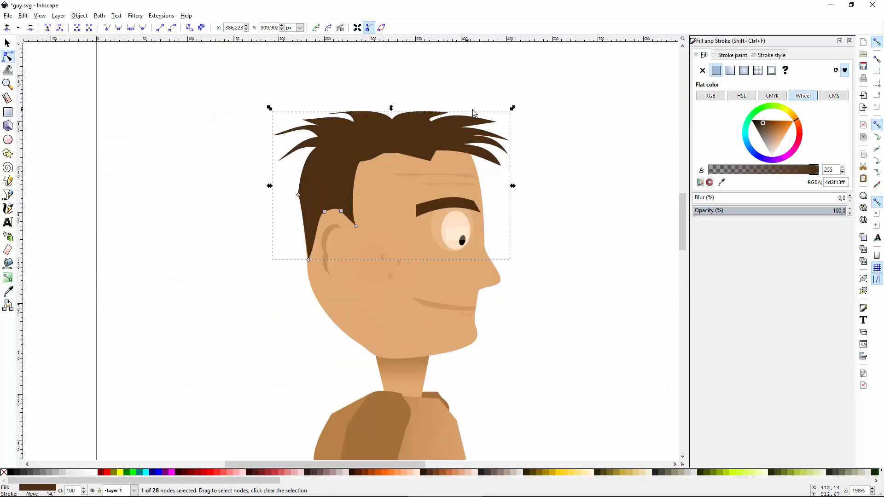
key(F1)
click(533, 138)
- Draw a small skin-toned rectangle above the near hand, where it grips the axe handle
scroll(533, 138, down, 3)
drag(547, 388, 455, 365)
scroll(428, 368, up, 2)
scroll(475, 182, down, 2)
scroll(433, 195, up, 4)
click(420, 235)
key(r)
drag(392, 202, 416, 210)
- Slant the small rectangle through its nodes, fit it against the near hand and axe handle, and lower it in the stacking order
key(n)
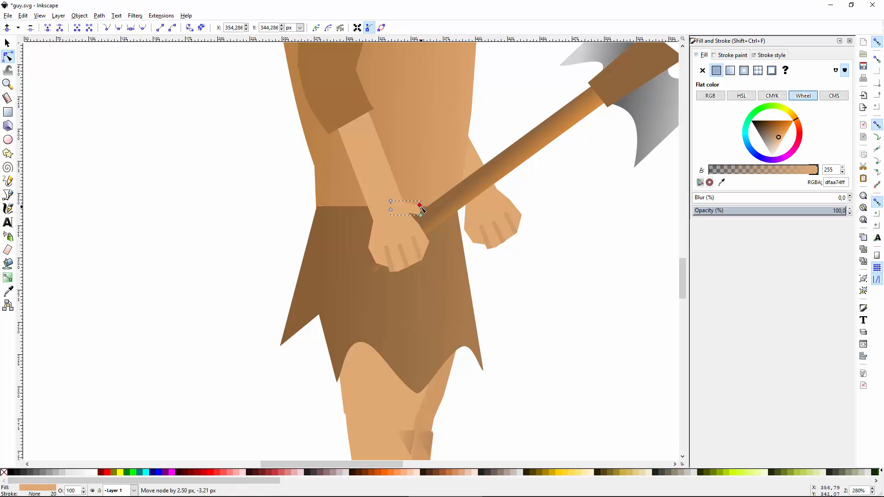
key(F1)
drag(414, 211, 433, 228)
key(Page_Down)
key(Page_Down)
click(594, 256)
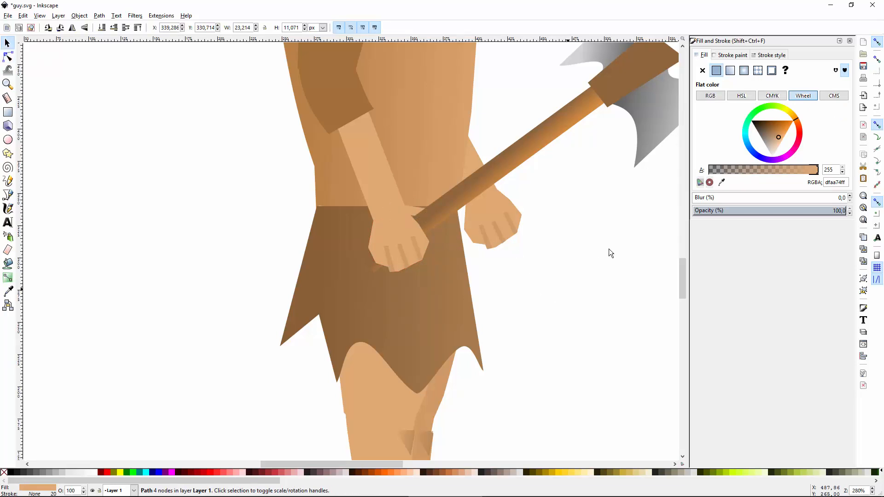
- Delete the outermost finger line on the far hand
scroll(548, 256, down, 2)
drag(588, 253, 502, 271)
scroll(449, 253, up, 1)
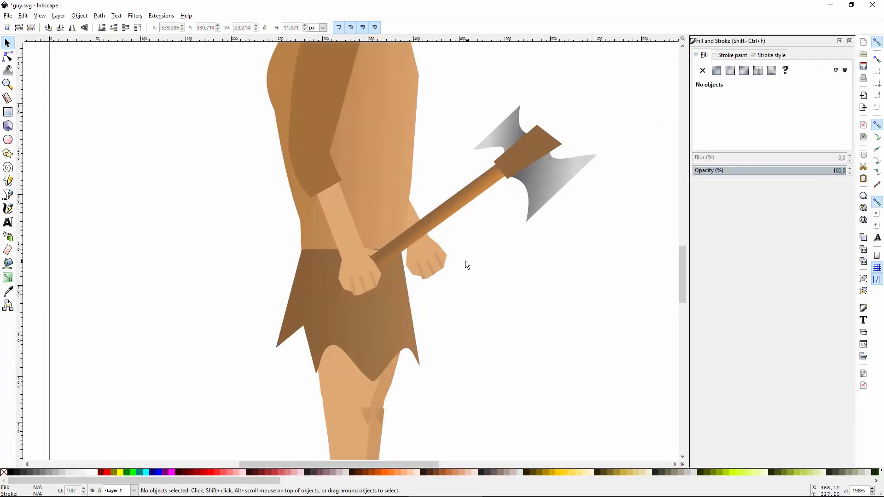
click(440, 264)
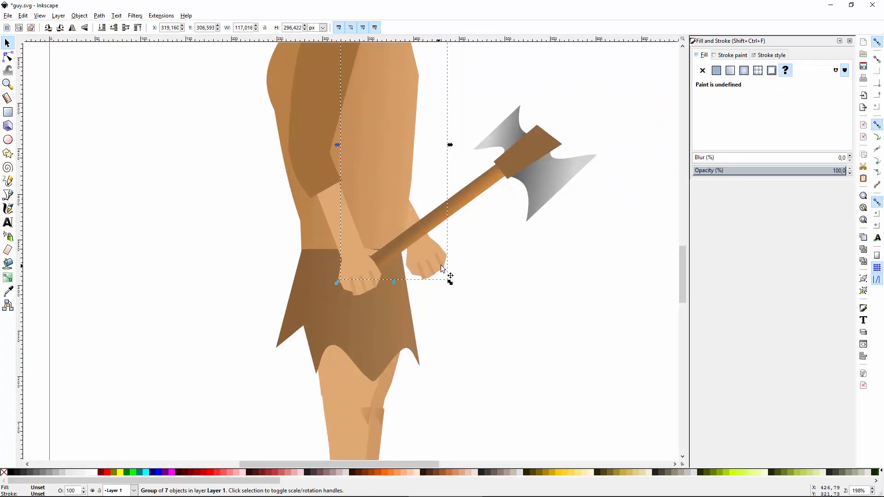
key(n)
click(439, 259)
key(s)
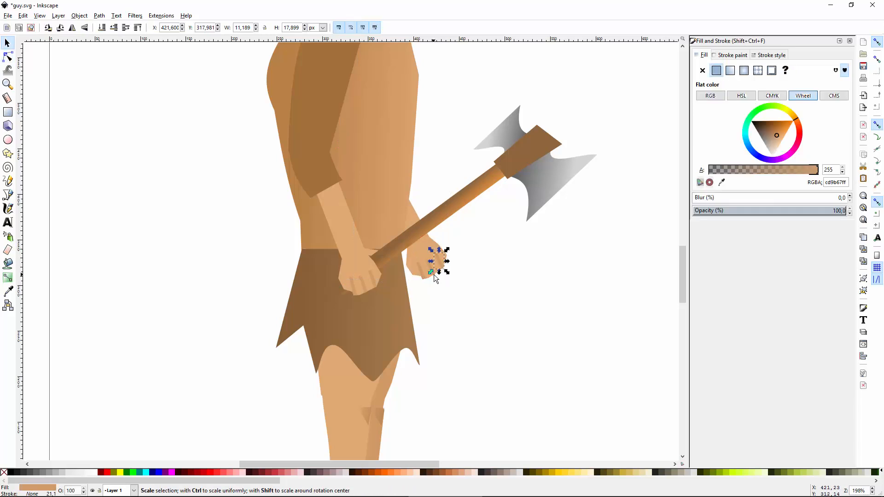
key(Delete)
- Delete the two remaining finger lines on the far hand
click(433, 274)
key(n)
click(433, 275)
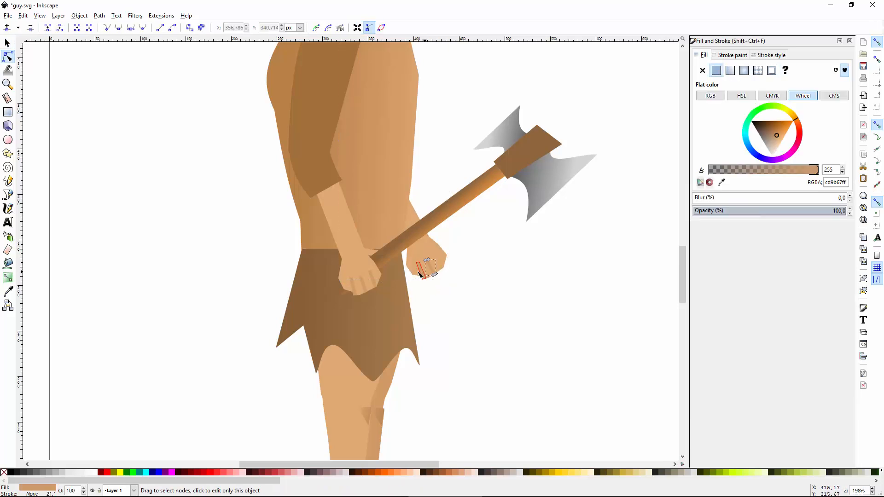
key(s)
key(Delete)
click(424, 274)
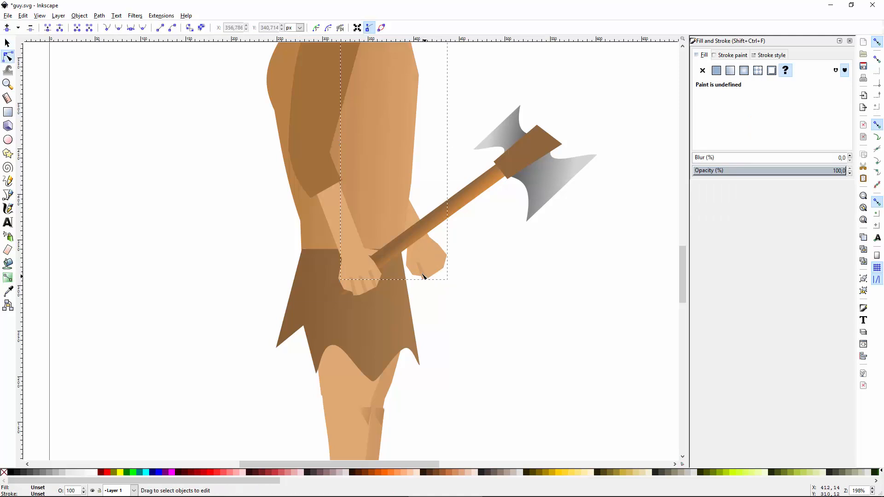
key(n)
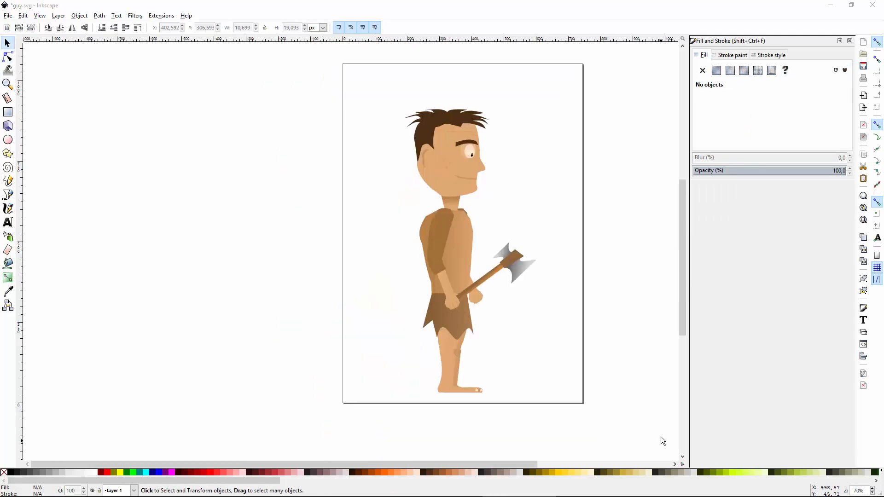
- Draw a wide ground rectangle under the feet, about 1096 px wide and 241 px high, extending past both sides of the page
drag(629, 388, 559, 356)
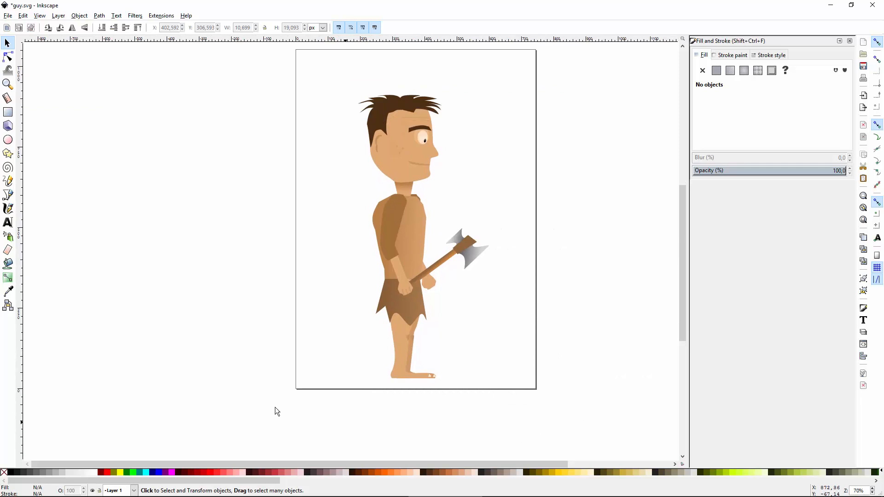
key(r)
drag(217, 376, 631, 454)
key(s)
click(479, 431)
drag(479, 430, 476, 419)
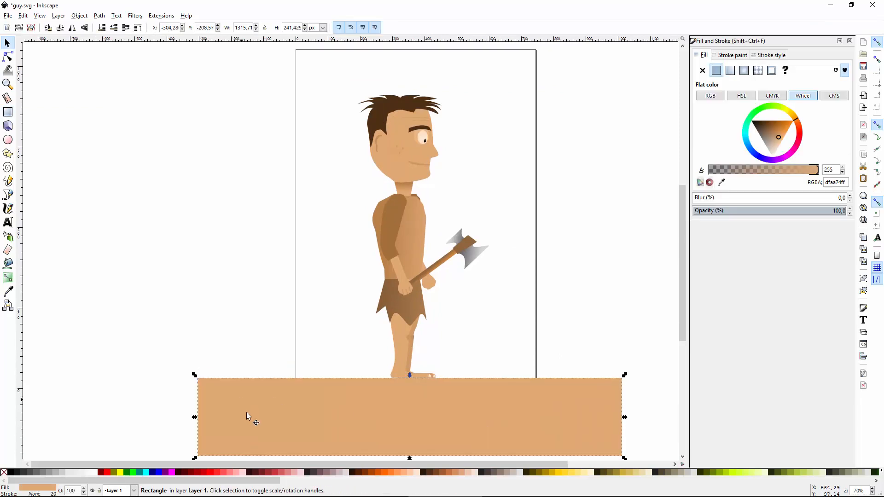
drag(194, 417, 230, 411)
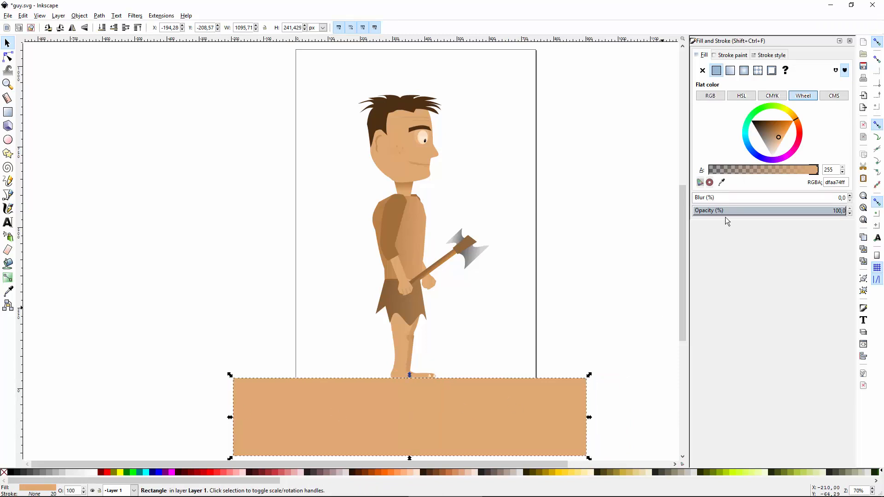
- Fill the ground rectangle with the dark brown 6c4c34ff
click(767, 129)
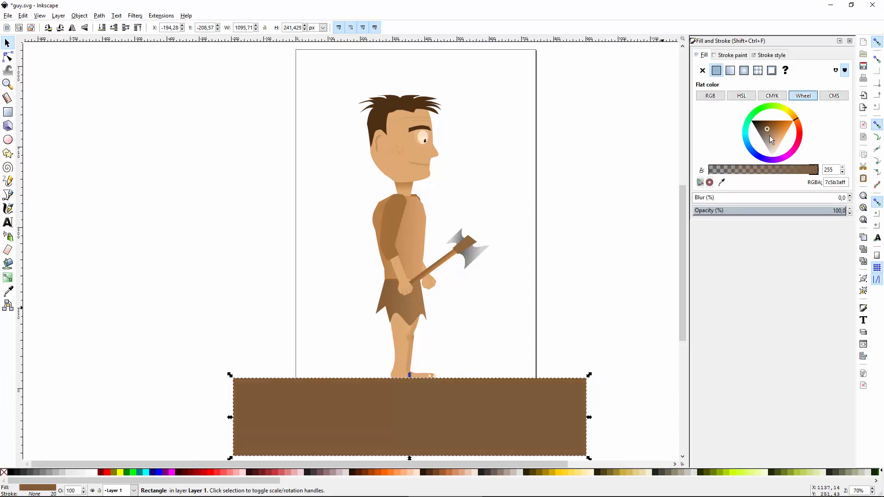
click(797, 126)
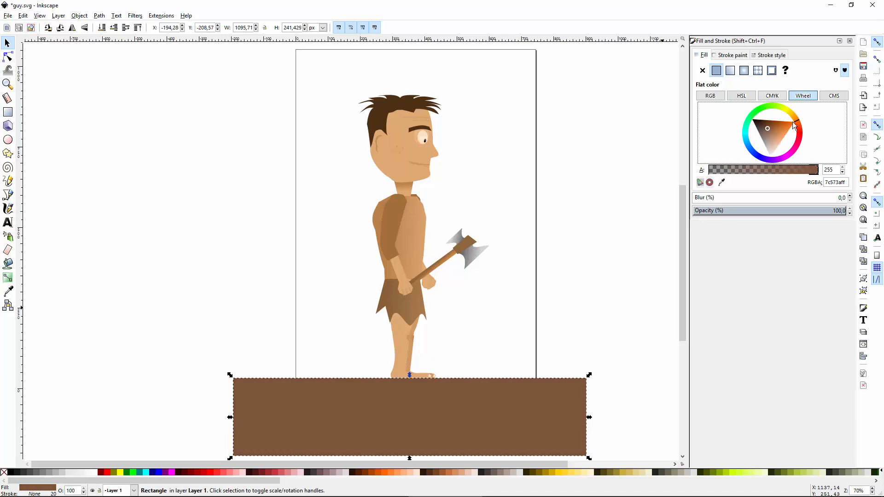
click(765, 128)
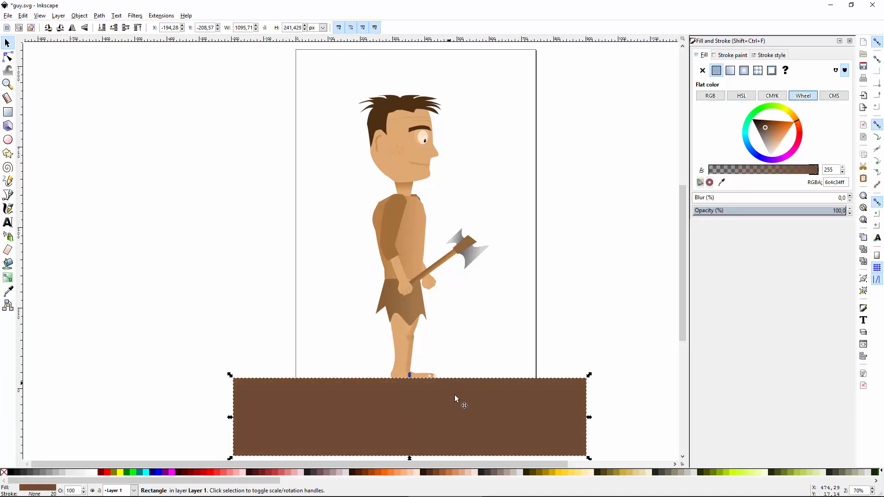
- Duplicate the ground rectangle and stretch the copy upward over the figure to a height of 850 px
key(ctrl+d)
drag(394, 376, 413, 138)
drag(407, 197, 416, 386)
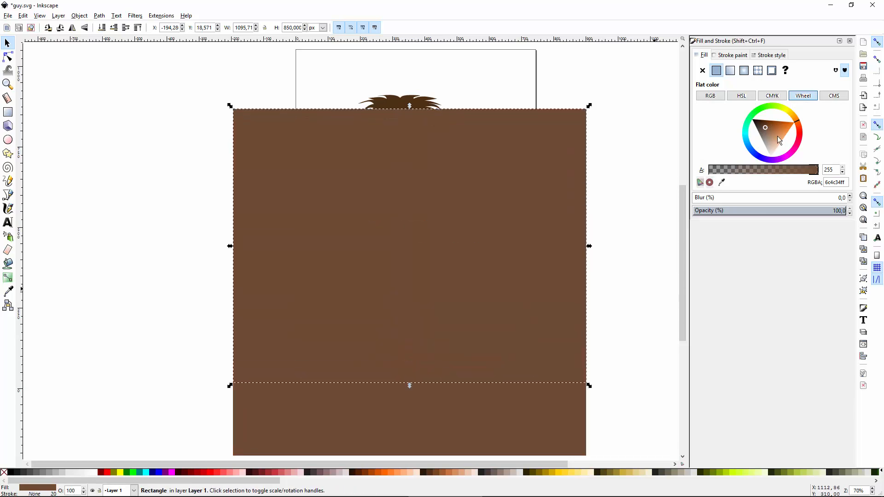
- Recolour the tall rectangle as a pale blue sky, send it behind everything, and extend its upper edge
click(780, 120)
key(End)
drag(410, 106, 409, 52)
- Duplicate the brown ground, flatten the copy into a thin strip along its upper edge, and fill it with grass green
scroll(547, 278, down, 4)
click(417, 352)
key(ctrl+d)
drag(409, 385, 408, 320)
click(765, 108)
click(777, 123)
click(771, 128)
click(576, 249)
- Extend the sky rectangle's upper edge further above the figure, to a height of about 1121 px
scroll(571, 258, down, 2)
scroll(568, 239, up, 1)
click(383, 120)
drag(367, 95, 367, 71)
click(563, 281)
scroll(506, 237, up, 1)
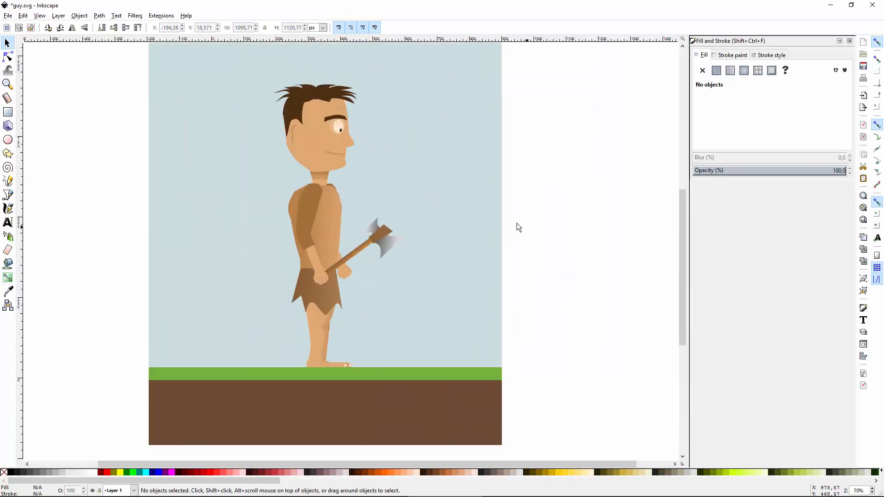